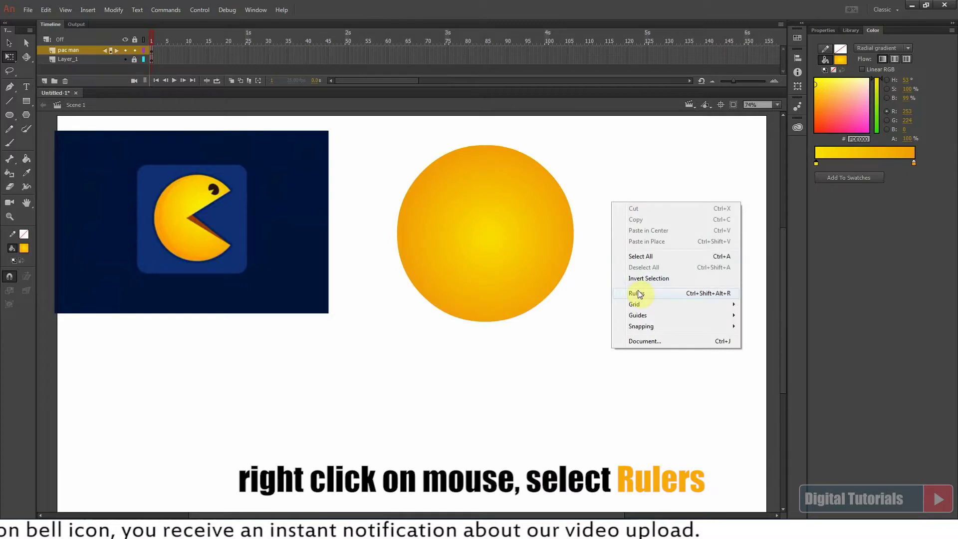
# - Show the rulers and place a horizontal guide through the centre of the yellow circle
pyautogui.click(636, 292)
pyautogui.click(523, 268)
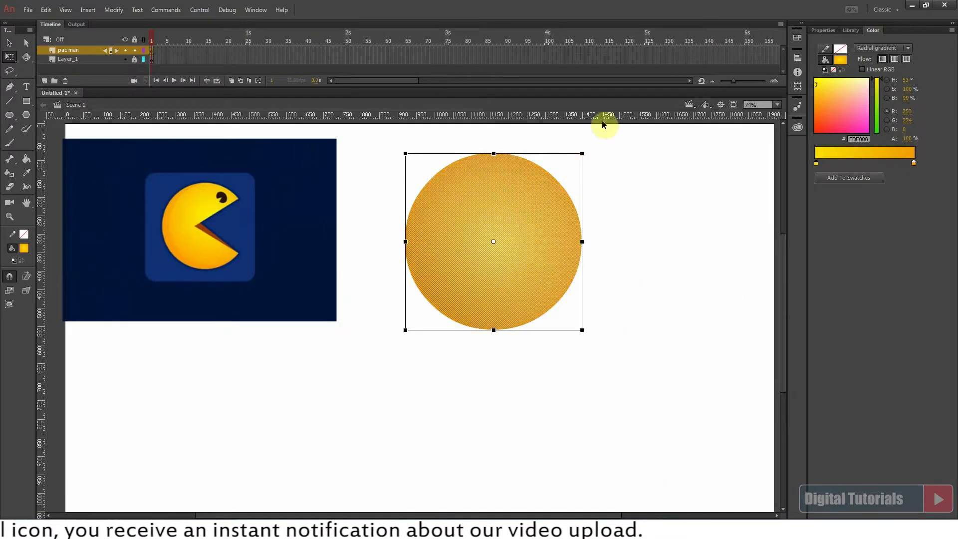
pyautogui.hotkey('ctrl', '=')
pyautogui.moveTo(556, 117); pyautogui.dragTo(541, 321)
pyautogui.hotkey('ctrl', '-')
pyautogui.click(540, 353)
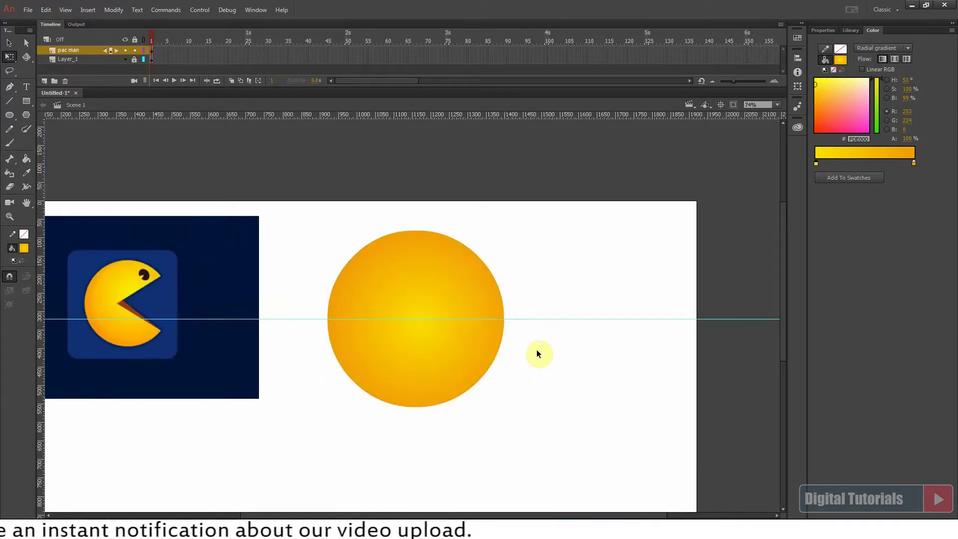
# - Select the half of the circle above the guide and group it
pyautogui.moveTo(303, 218); pyautogui.dragTo(551, 318)
pyautogui.hotkey('ctrl', '=')
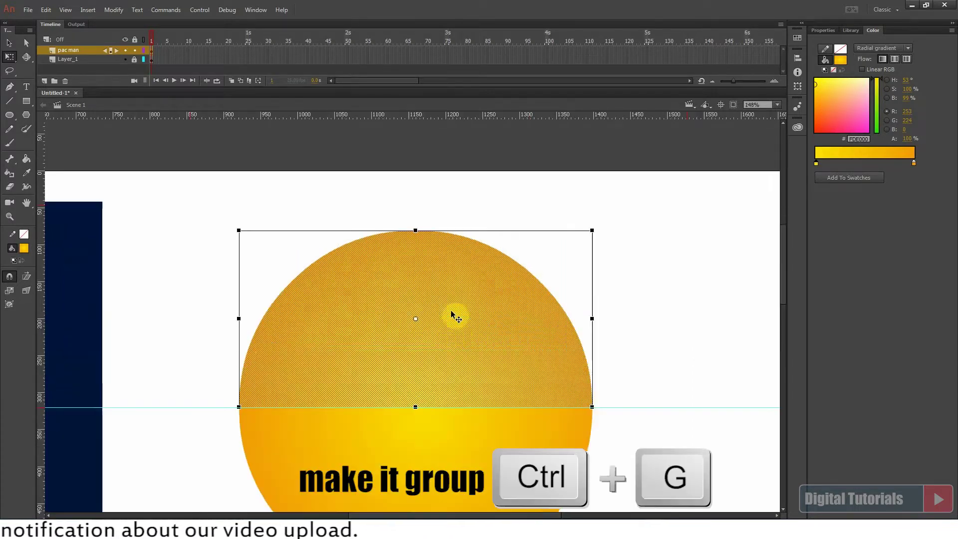
pyautogui.hotkey('ctrl', 'g')
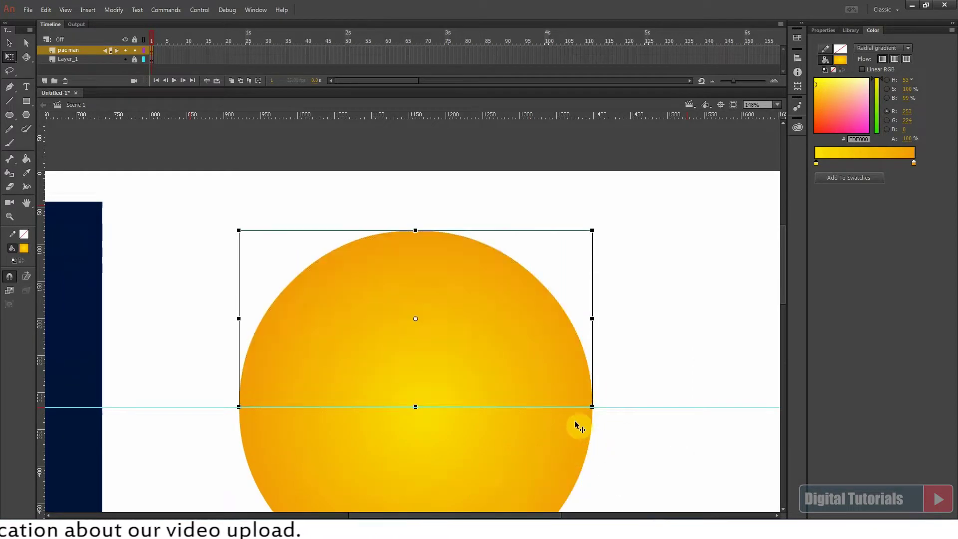
# - Select the half of the circle below the guide and make it a separate group
pyautogui.scroll(-5, 632, 435)
pyautogui.click(10, 46)
pyautogui.moveTo(692, 487); pyautogui.dragTo(186, 274)
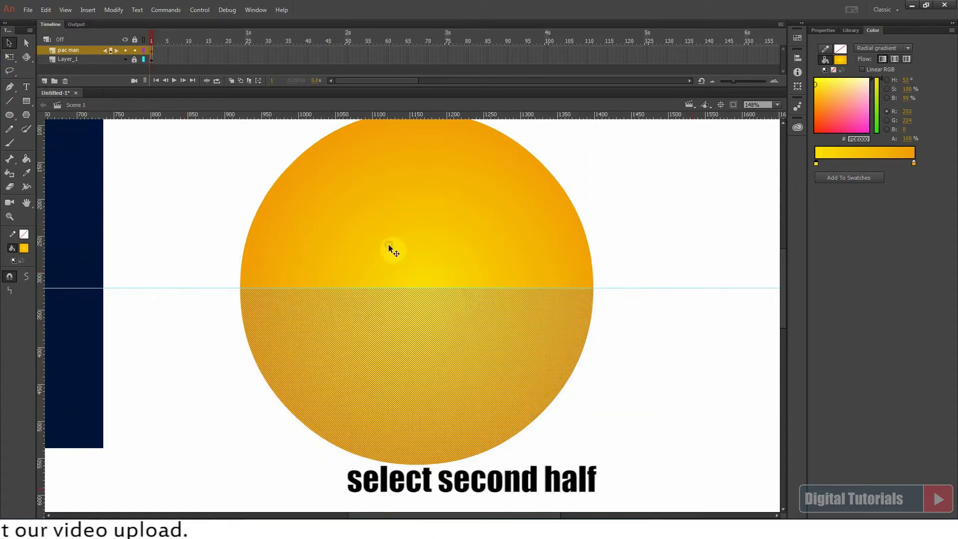
pyautogui.hotkey('ctrl', 'g')
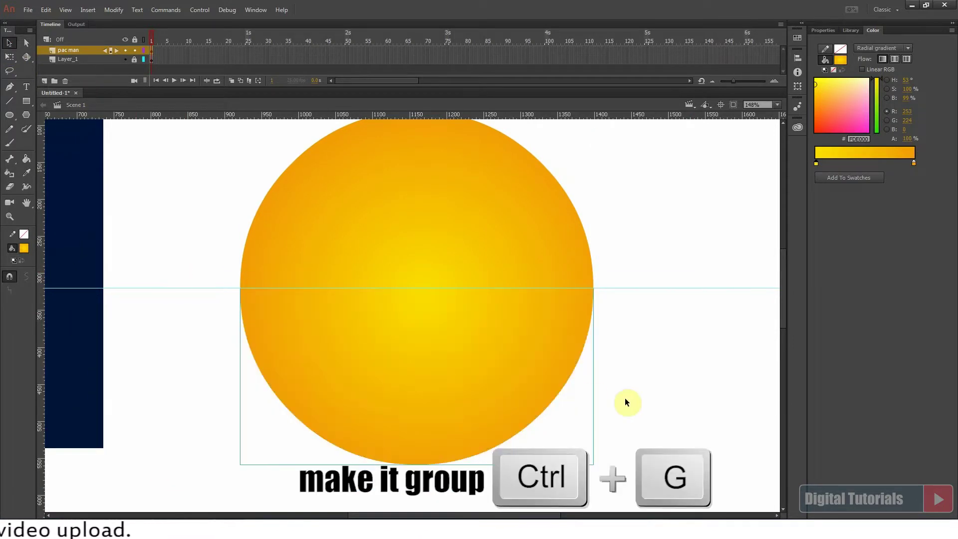
pyautogui.hotkey('ctrl', '-')
# - Set the fill to black and draw an oval primitive eye, about 71 by 83 px, in the circle's upper-right area
pyautogui.click(24, 248)
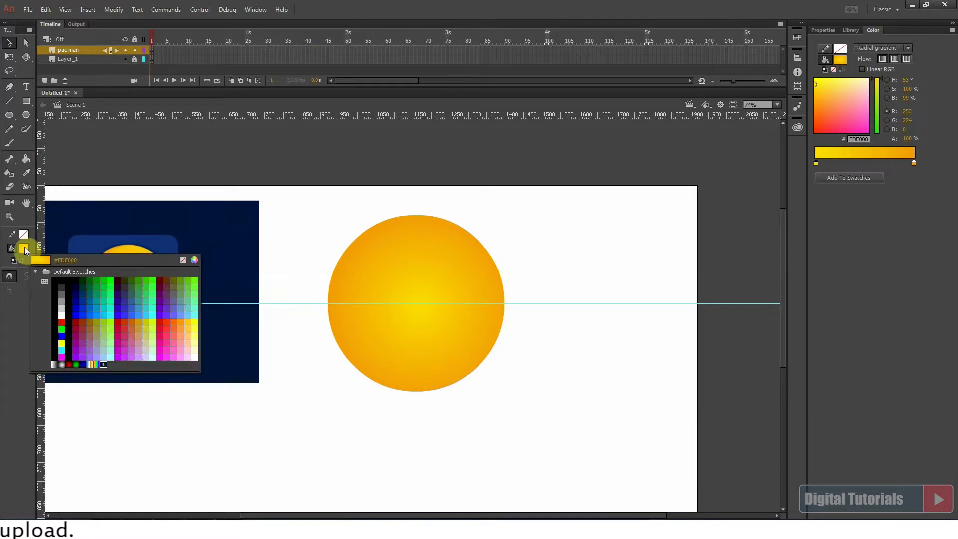
pyautogui.click(60, 283)
pyautogui.moveTo(306, 326); pyautogui.dragTo(394, 300)
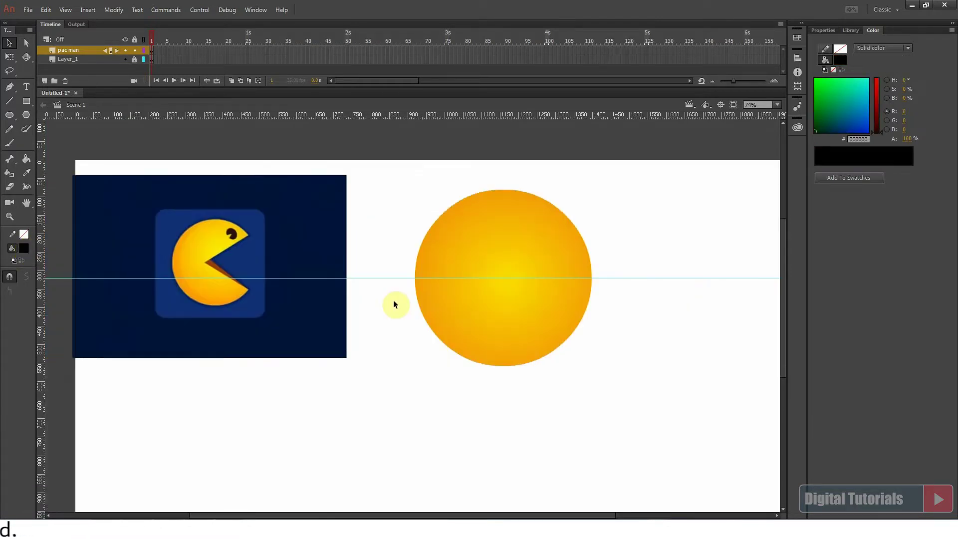
pyautogui.moveTo(363, 244); pyautogui.dragTo(353, 237)
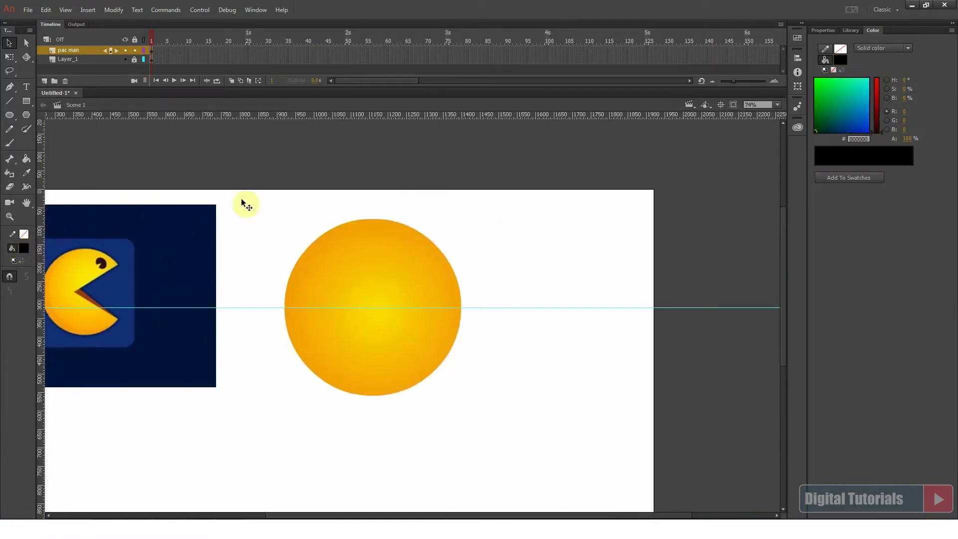
pyautogui.moveTo(16, 121); pyautogui.dragTo(59, 129)
pyautogui.click(60, 128)
pyautogui.moveTo(635, 217); pyautogui.dragTo(673, 260)
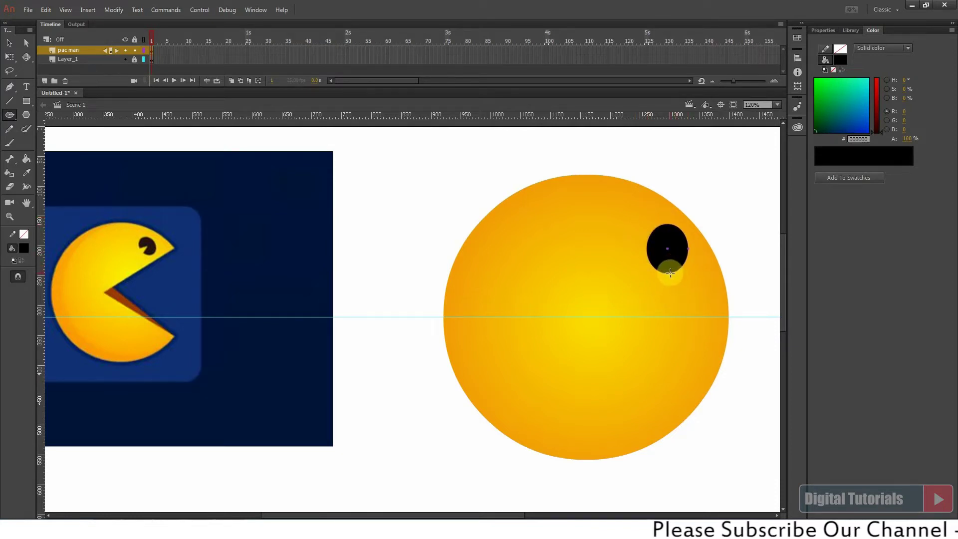
# - Tilt the black eye slightly counterclockwise with Free Transform
pyautogui.click(11, 58)
pyautogui.moveTo(695, 278); pyautogui.dragTo(706, 280)
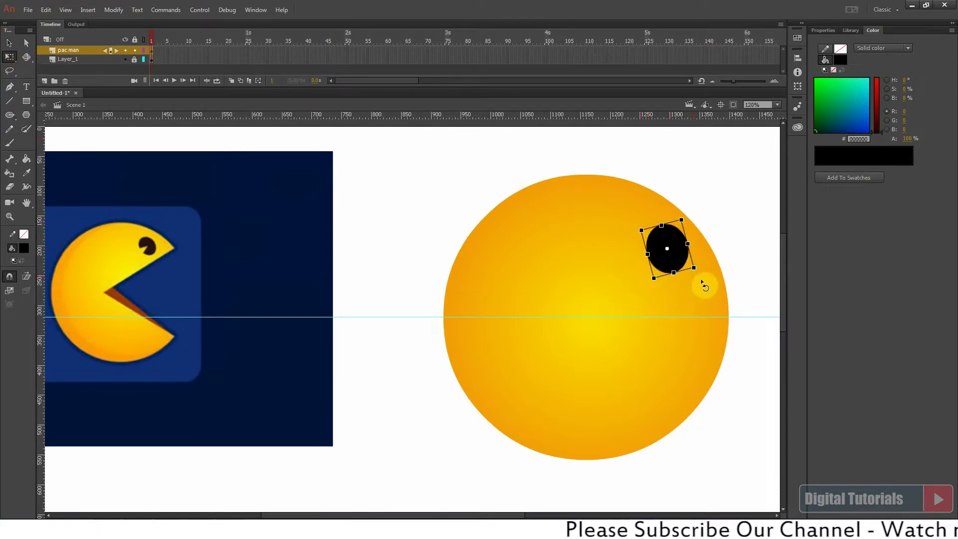
pyautogui.moveTo(729, 243); pyautogui.dragTo(635, 269)
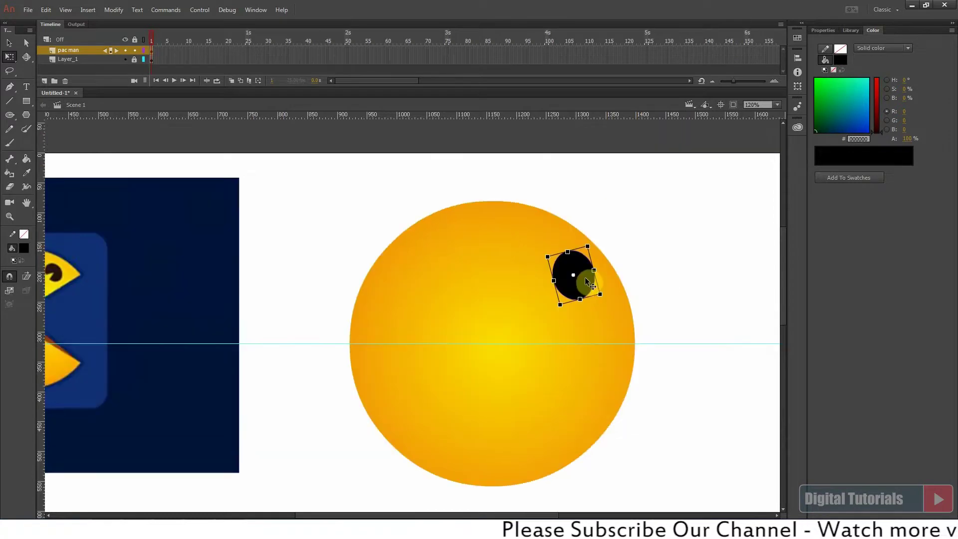
# - Cut a narrow wedge out of the eye with a start angle of about 5.71 and an end angle of about 345.71
pyautogui.click(10, 44)
pyautogui.click(823, 31)
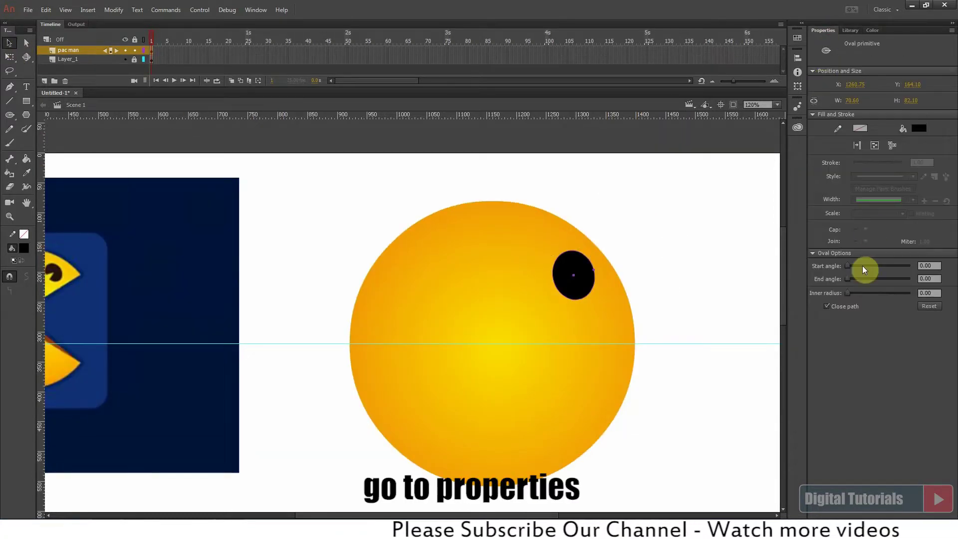
pyautogui.moveTo(846, 278)
pyautogui.mouseDown()
pyautogui.moveTo(907, 279)
pyautogui.moveTo(849, 269)
pyautogui.mouseUp()
pyautogui.click(732, 297)
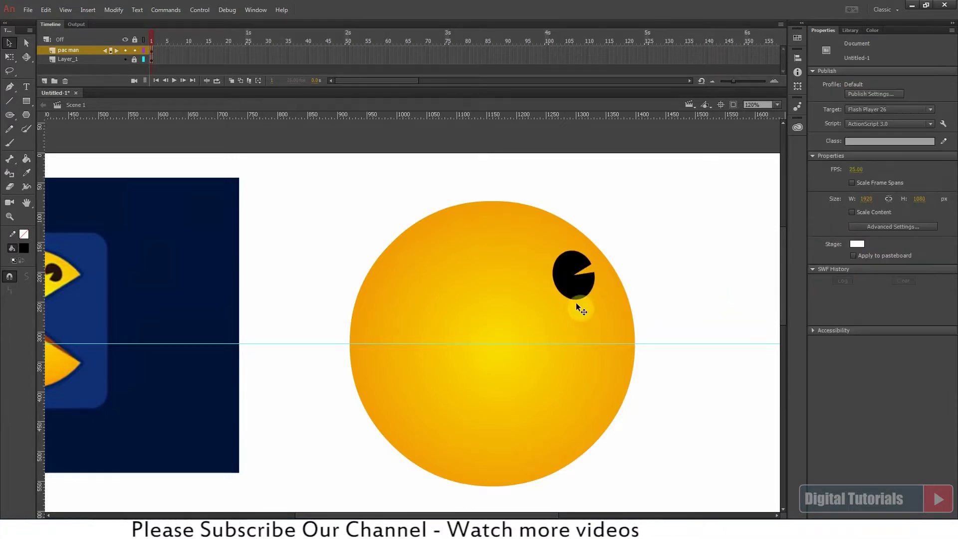
# - Sample the reference image's dark navy background as the current fill colour
pyautogui.hotkey('ctrl', '-')
pyautogui.moveTo(385, 271); pyautogui.dragTo(641, 404)
pyautogui.click(564, 279)
pyautogui.click(528, 398)
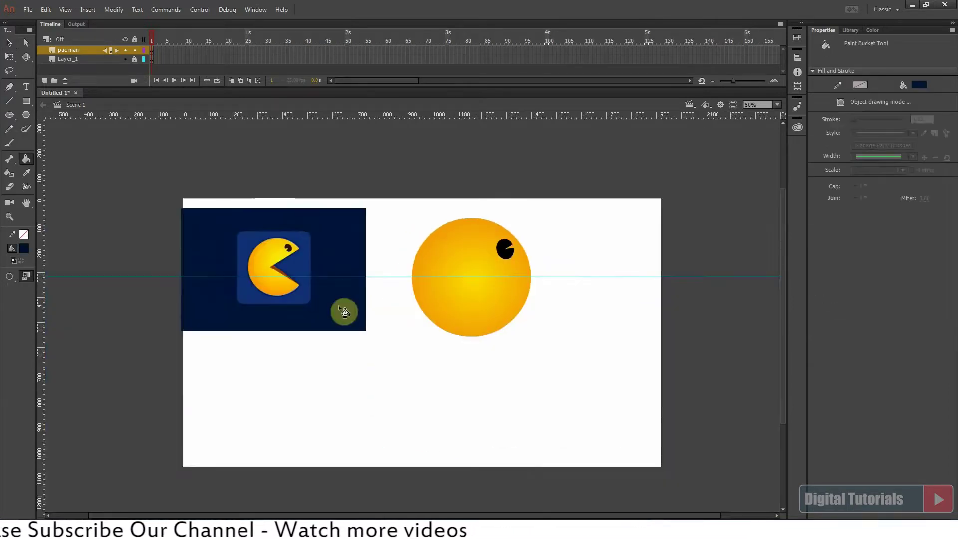
# - Hide Layer_1 with the reference image and move the circle and eye to the left part of the stage at mid-height
pyautogui.click(125, 59)
pyautogui.press('v')
pyautogui.moveTo(364, 199); pyautogui.dragTo(608, 364)
pyautogui.moveTo(400, 329); pyautogui.dragTo(285, 376)
pyautogui.click(376, 327)
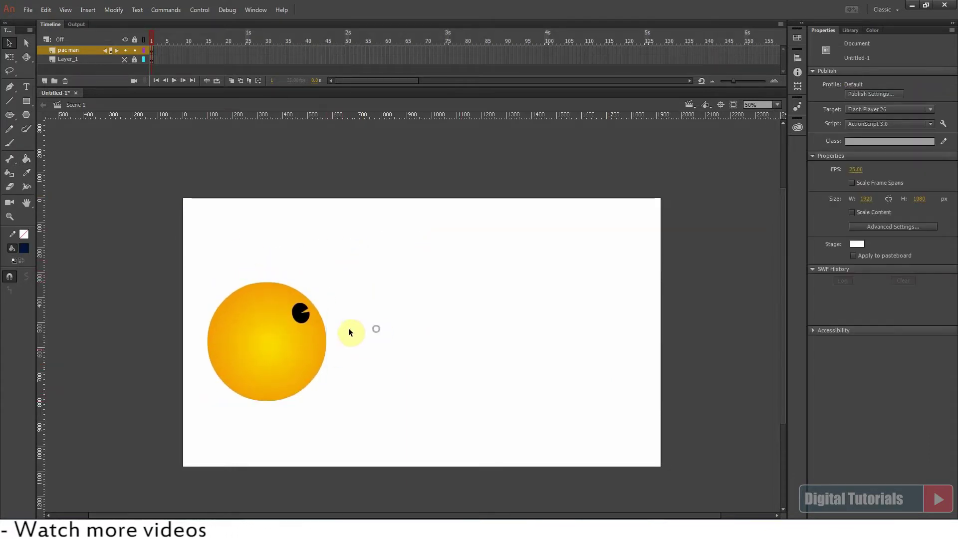
# - Rotate the eye slightly clockwise so the lower edge of its wedge is roughly horizontal
pyautogui.moveTo(250, 245); pyautogui.dragTo(407, 452)
pyautogui.click(364, 244)
pyautogui.moveTo(344, 188); pyautogui.dragTo(349, 200)
pyautogui.click(350, 201)
pyautogui.click(10, 57)
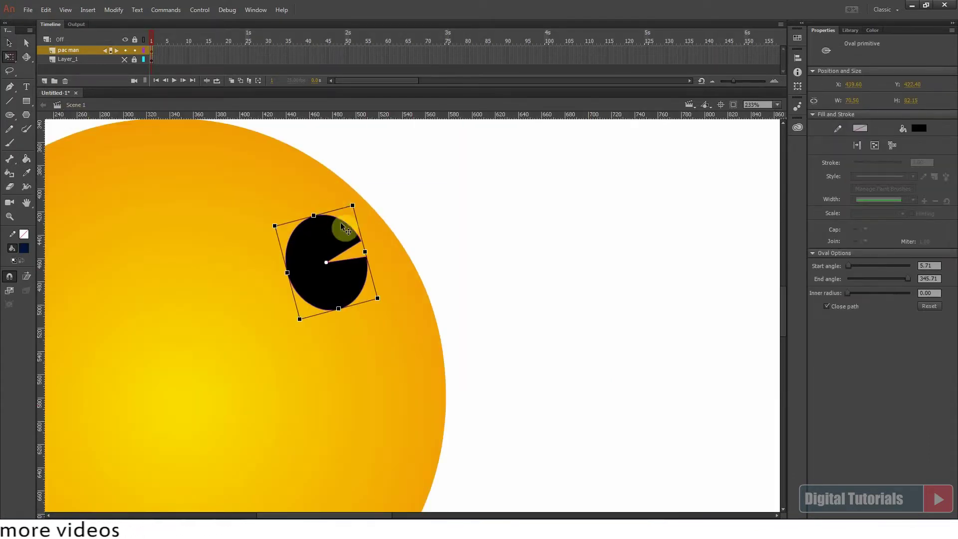
pyautogui.click(509, 274)
pyautogui.hotkey('ctrl', '2')
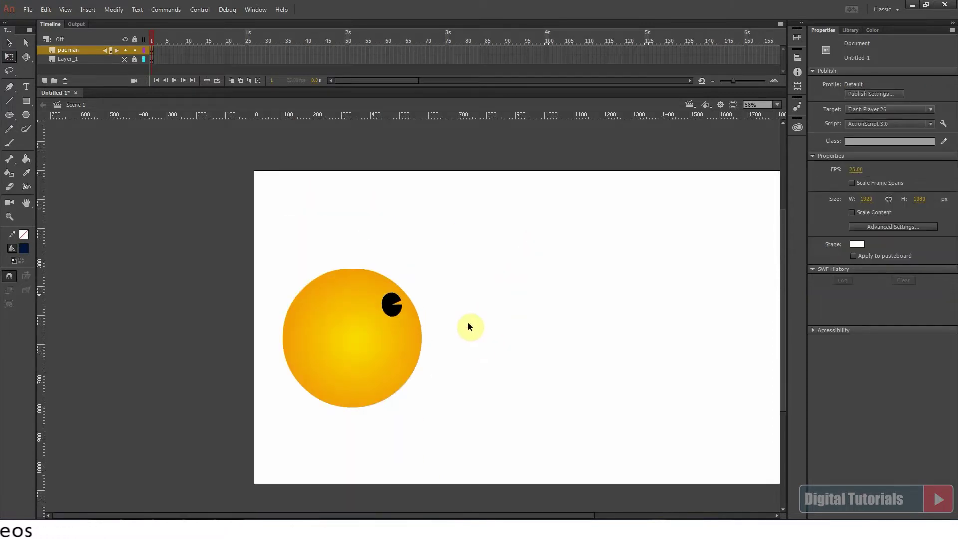
# - Place a vertical and a horizontal guide crossing at the centre of the circle
pyautogui.click(346, 337)
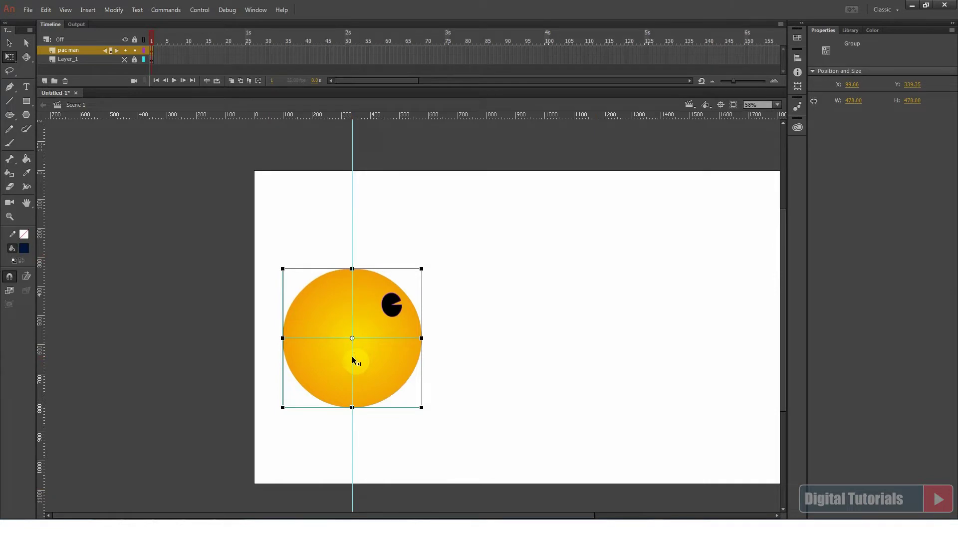
pyautogui.hotkey('ctrl', '=')
pyautogui.hotkey('ctrl', '=')
pyautogui.moveTo(447, 414); pyautogui.dragTo(414, 229)
pyautogui.moveTo(347, 258); pyautogui.dragTo(338, 364)
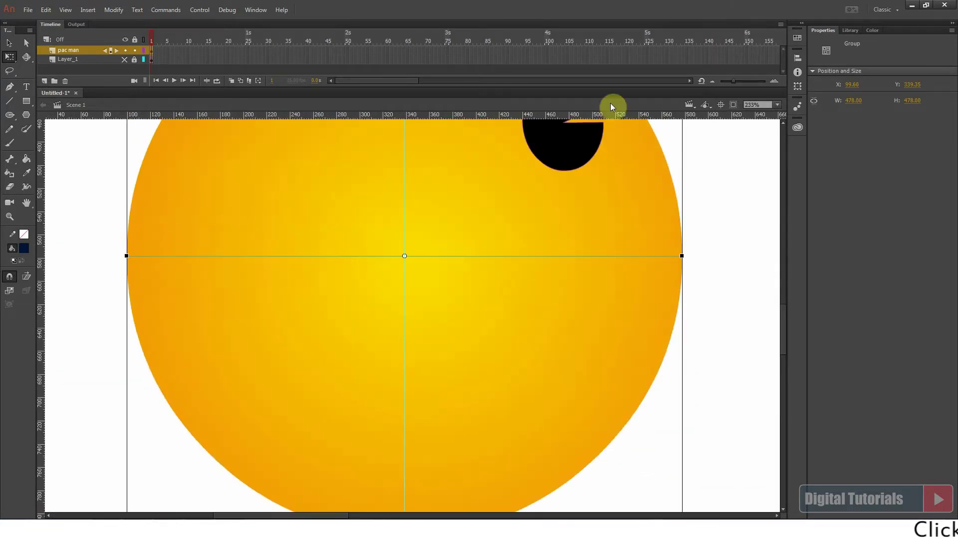
pyautogui.moveTo(660, 119); pyautogui.dragTo(701, 258)
pyautogui.hotkey('ctrl', '-')
pyautogui.hotkey('ctrl', '-')
pyautogui.moveTo(622, 301); pyautogui.dragTo(537, 332)
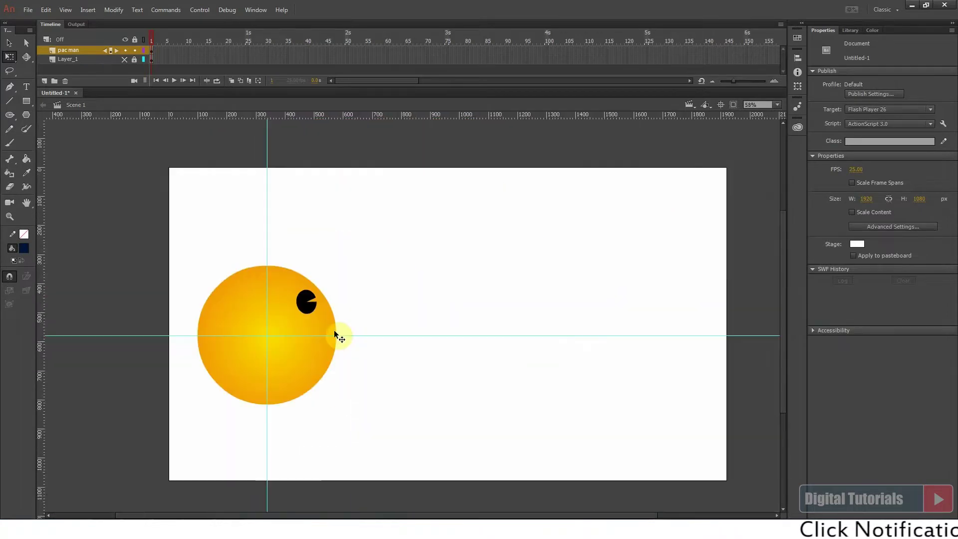
# - Select both circle halves and the eye and convert them to a graphic symbol named "pac man"
pyautogui.moveTo(428, 257); pyautogui.dragTo(173, 436)
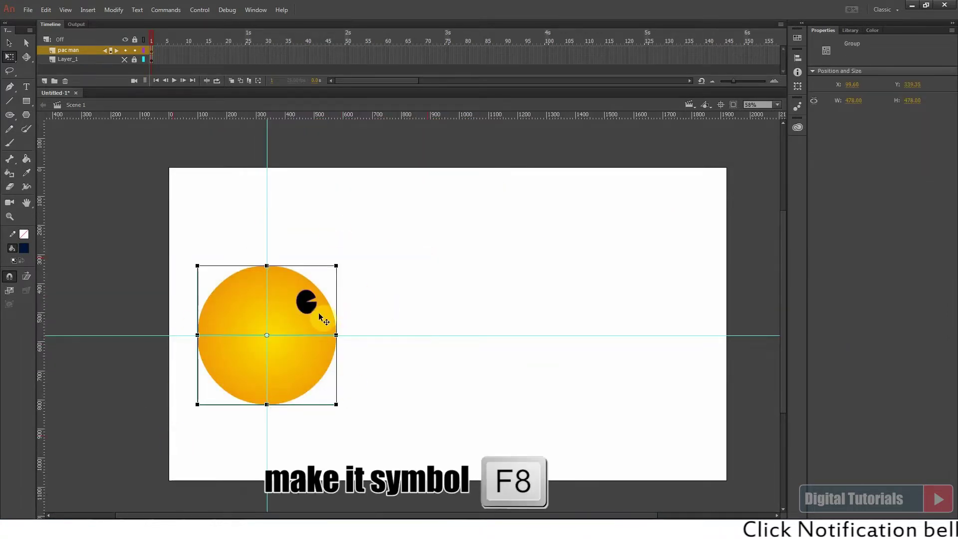
pyautogui.press('F8')
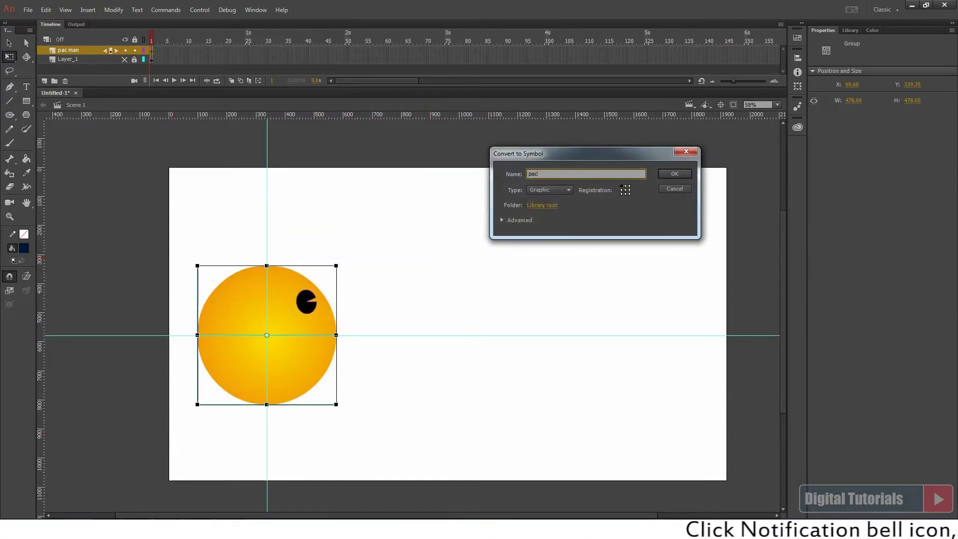
pyautogui.click(674, 174)
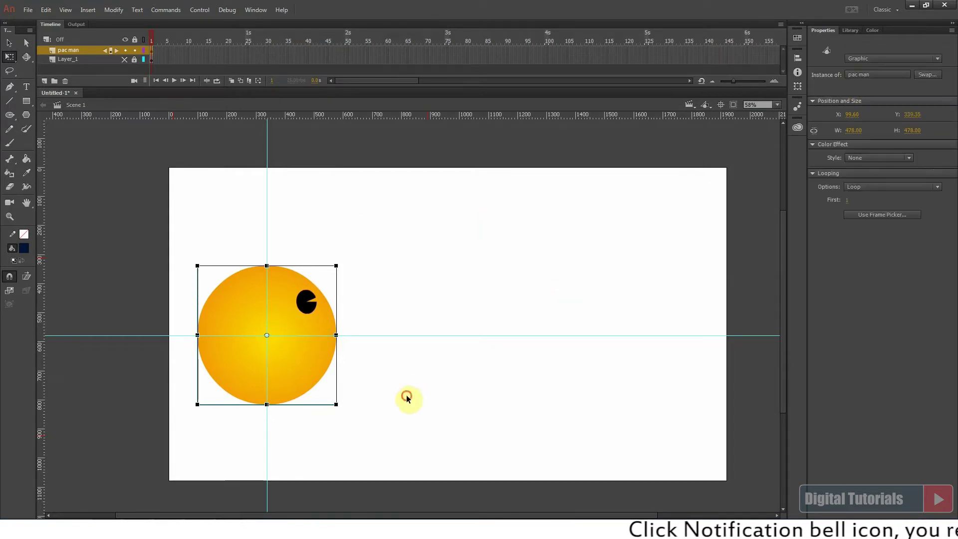
# - Open the pac man symbol for editing and convert the eye to a graphic symbol named "eye"
pyautogui.doubleClick(211, 268)
pyautogui.click(418, 310)
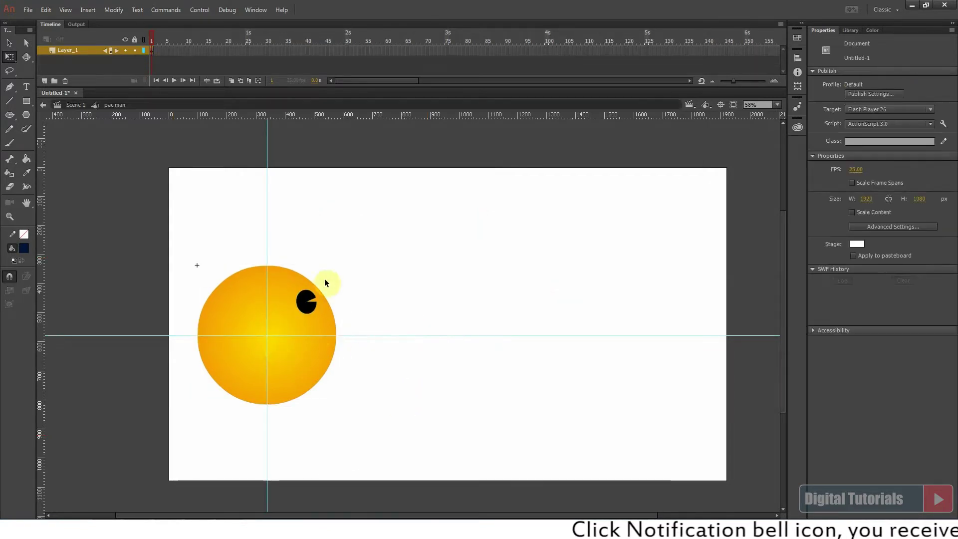
pyautogui.moveTo(165, 220); pyautogui.dragTo(422, 428)
pyautogui.click(378, 273)
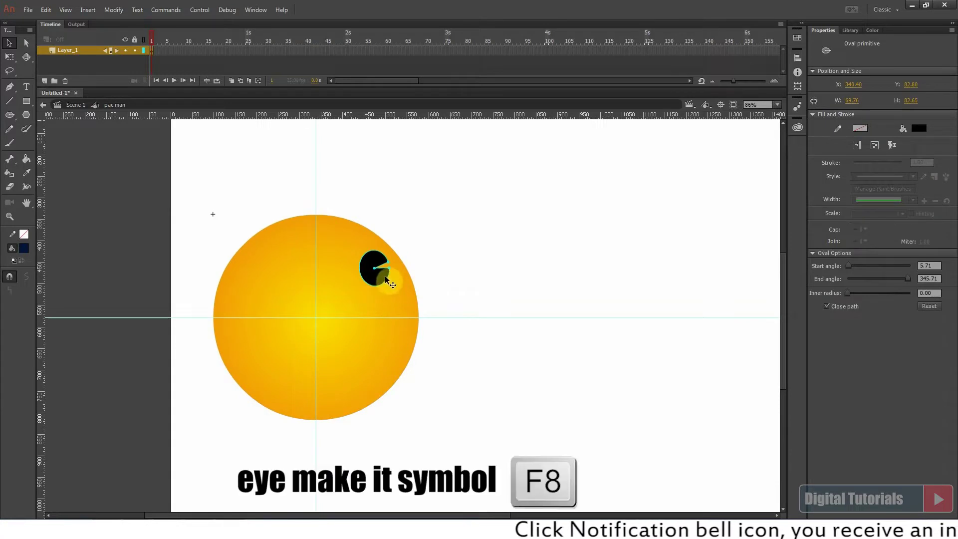
pyautogui.press('F8')
pyautogui.write('eye')
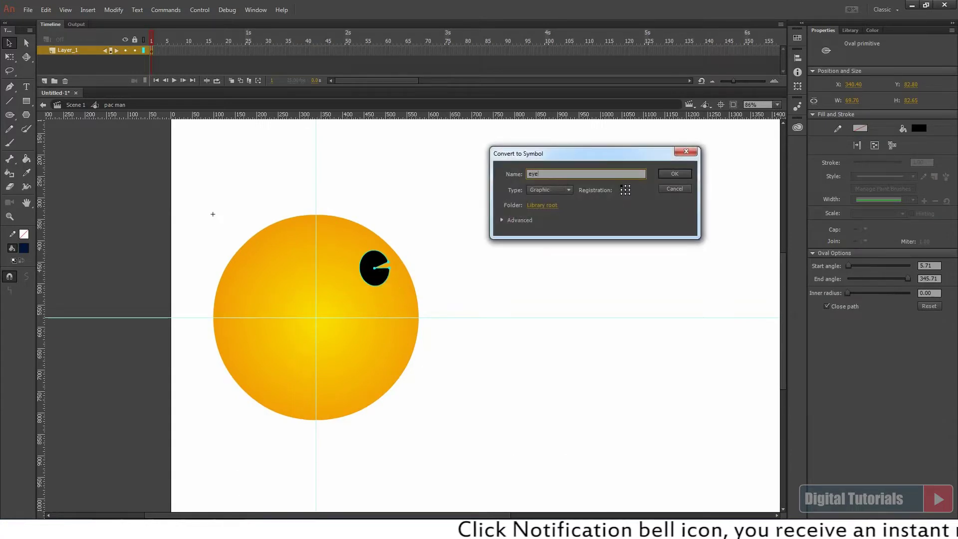
pyautogui.click(674, 173)
# - Convert the circle's upper half to a graphic symbol named "pac man part01" and send it backward behind the eye
pyautogui.click(377, 273)
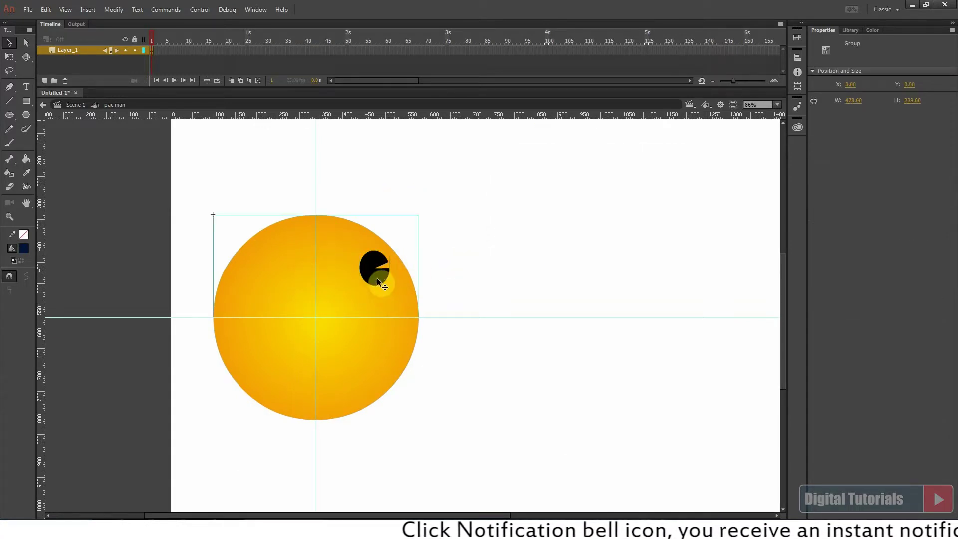
pyautogui.press('F8')
pyautogui.write('pac man part01')
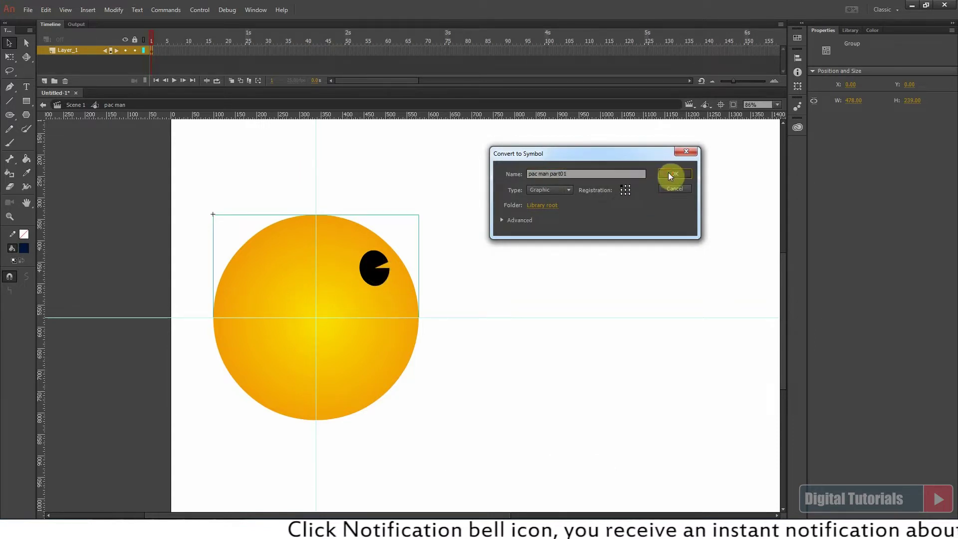
pyautogui.click(671, 174)
pyautogui.hotkey('ctrl', 'Down')
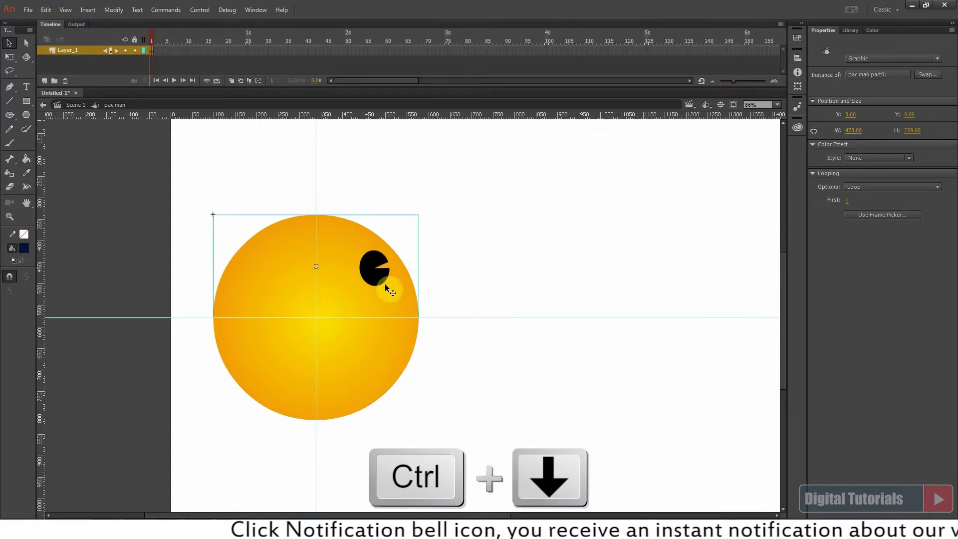
# - Convert the circle's lower half to a graphic symbol named "pac man part02"
pyautogui.click(386, 347)
pyautogui.press('F8')
pyautogui.write('pac m')
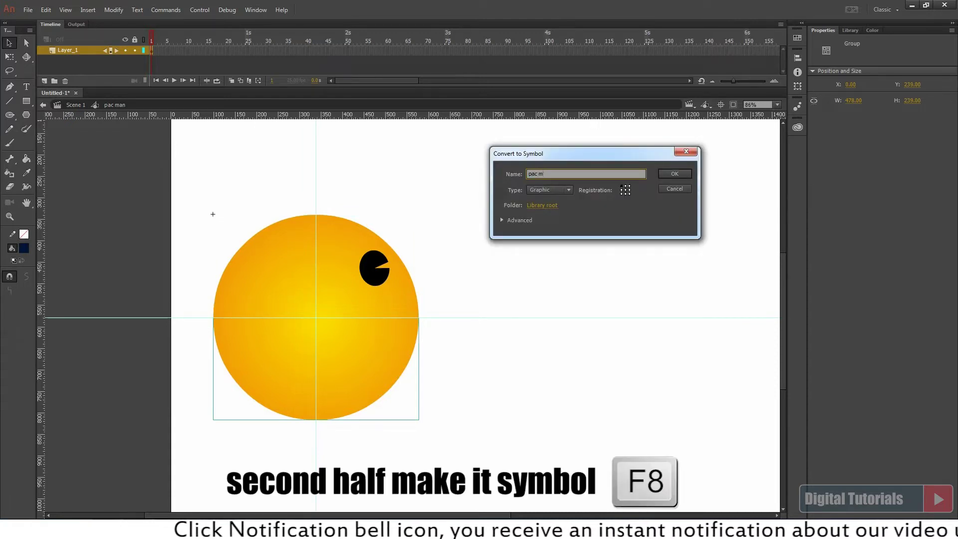
pyautogui.write('an part02')
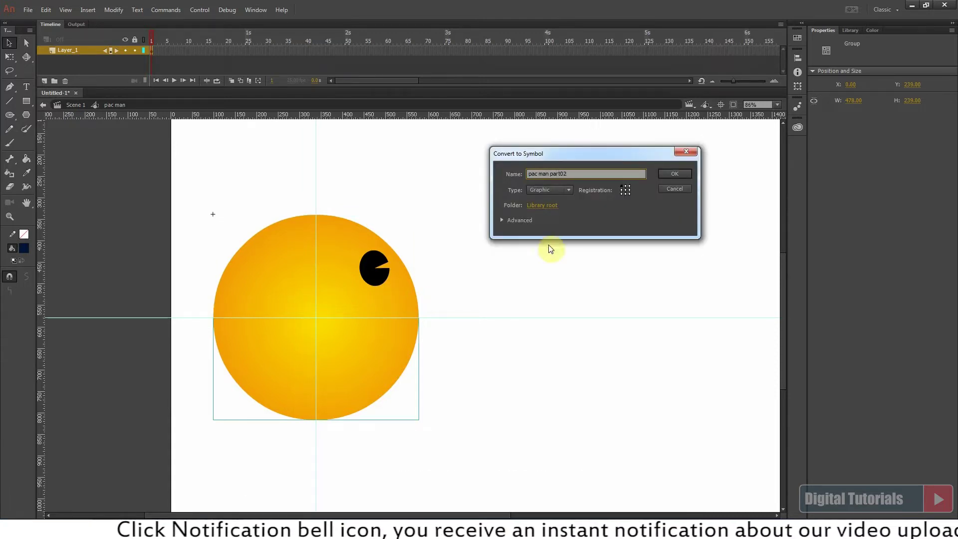
pyautogui.click(691, 175)
# - Distribute the eye and the two circle halves to separate layers and delete the empty Layer_1
pyautogui.click(458, 395)
pyautogui.moveTo(228, 204); pyautogui.dragTo(450, 419)
pyautogui.rightClick(358, 293)
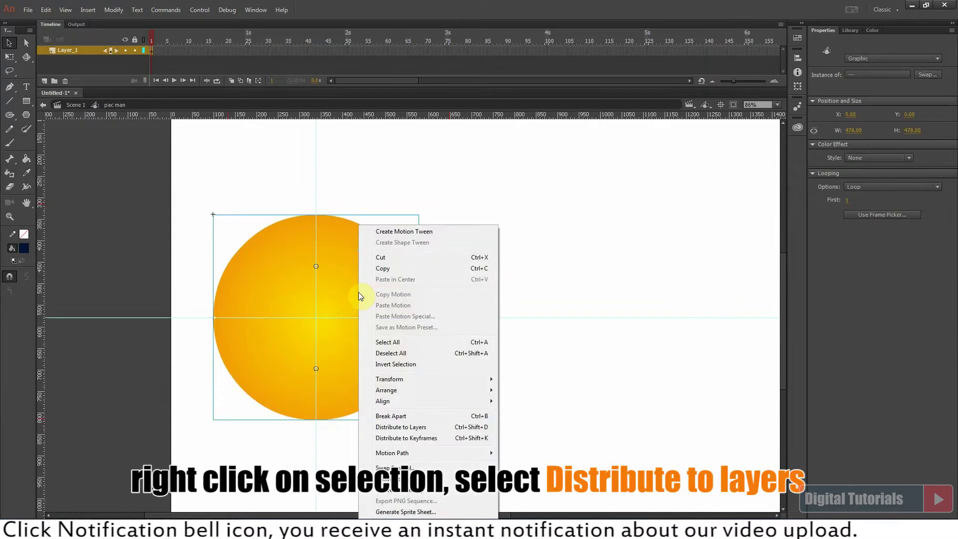
pyautogui.click(401, 428)
pyautogui.click(76, 50)
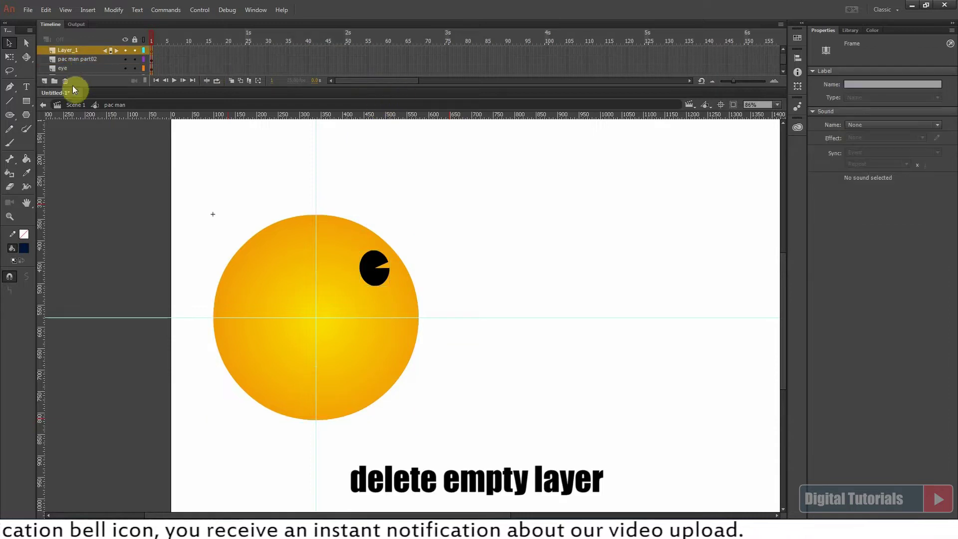
pyautogui.click(66, 80)
pyautogui.moveTo(427, 87); pyautogui.dragTo(427, 115)
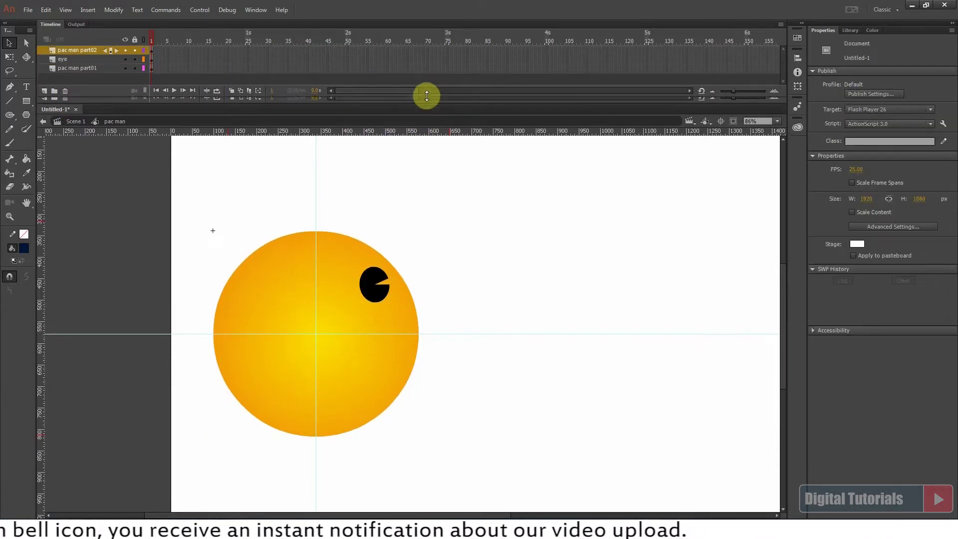
# - Move the pac man part02 layer to the bottom of the layer stack and toggle the layers' visibility to check them
pyautogui.click(74, 74)
pyautogui.click(100, 190)
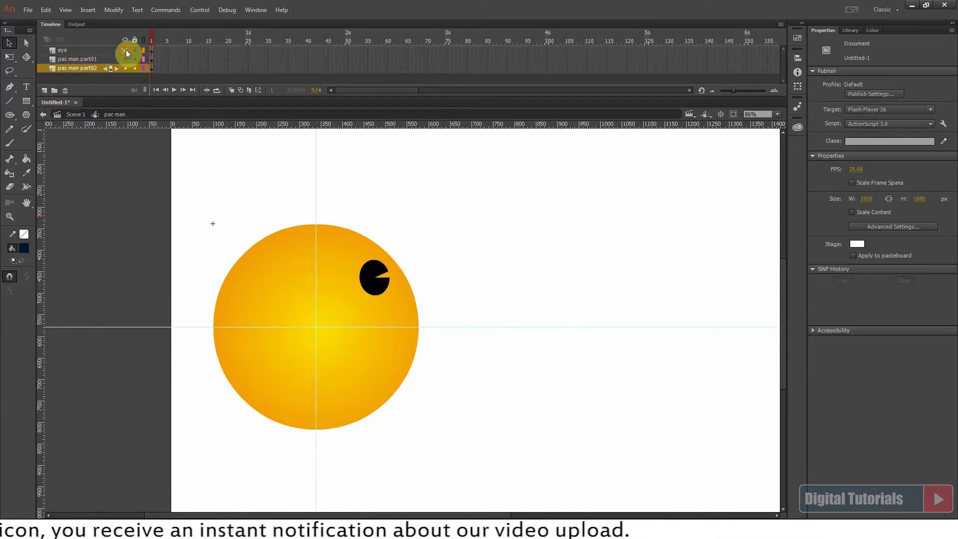
pyautogui.click(126, 58)
pyautogui.click(125, 58)
pyautogui.click(127, 67)
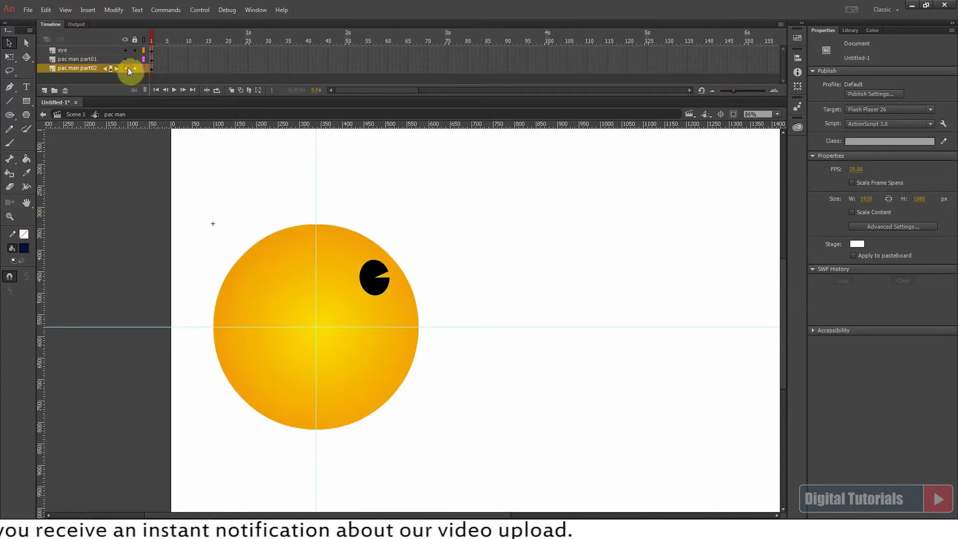
pyautogui.click(128, 67)
# - Set the transformation points of the lower half, upper half and eye to the circle's centre at the guide intersection
pyautogui.click(384, 365)
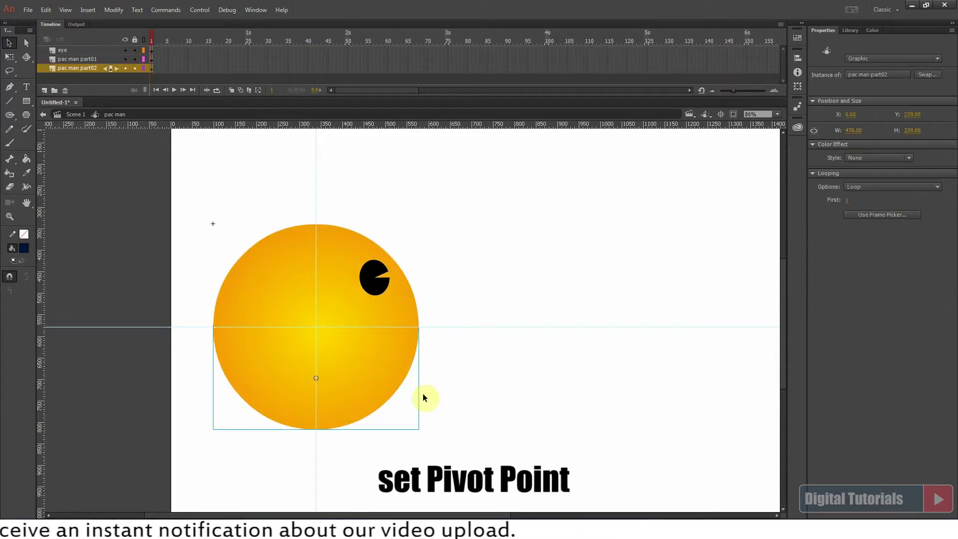
pyautogui.click(9, 56)
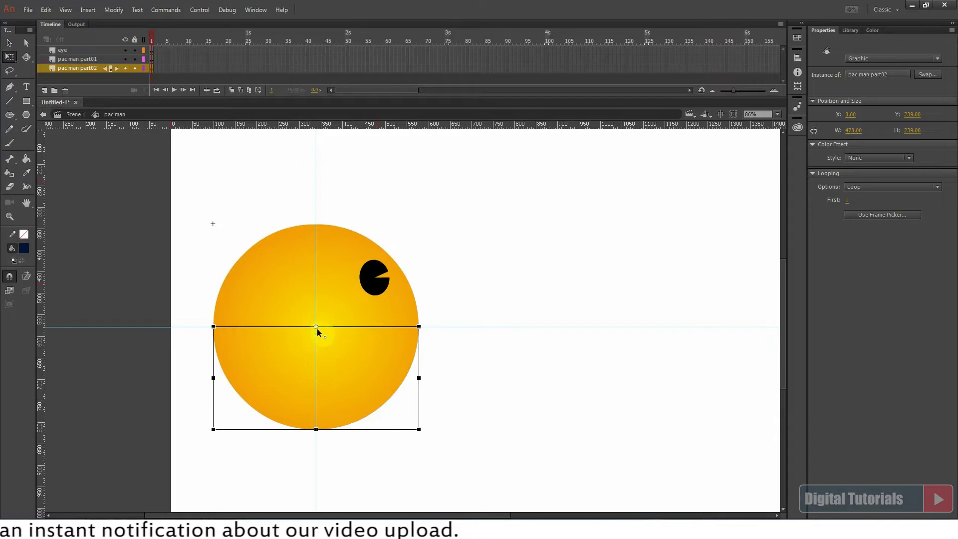
pyautogui.click(350, 306)
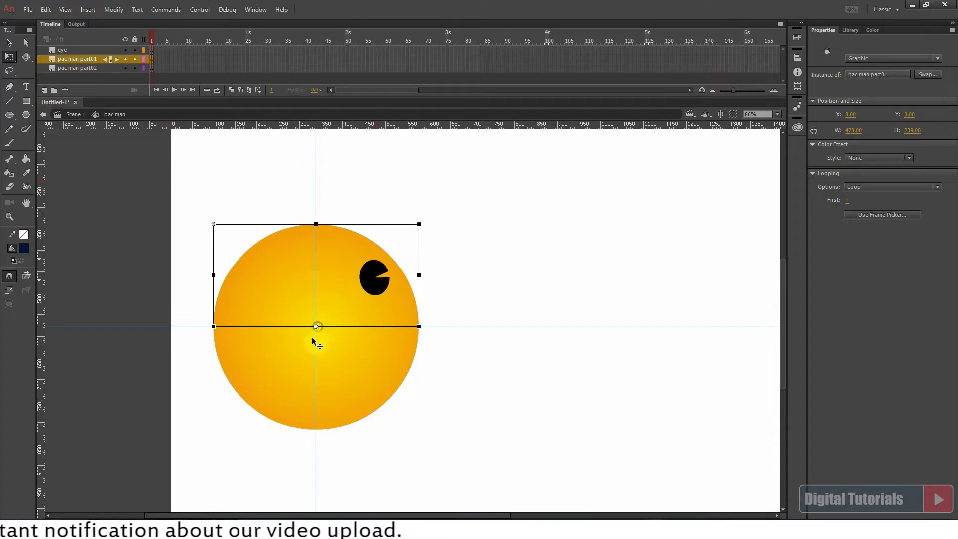
pyautogui.click(375, 274)
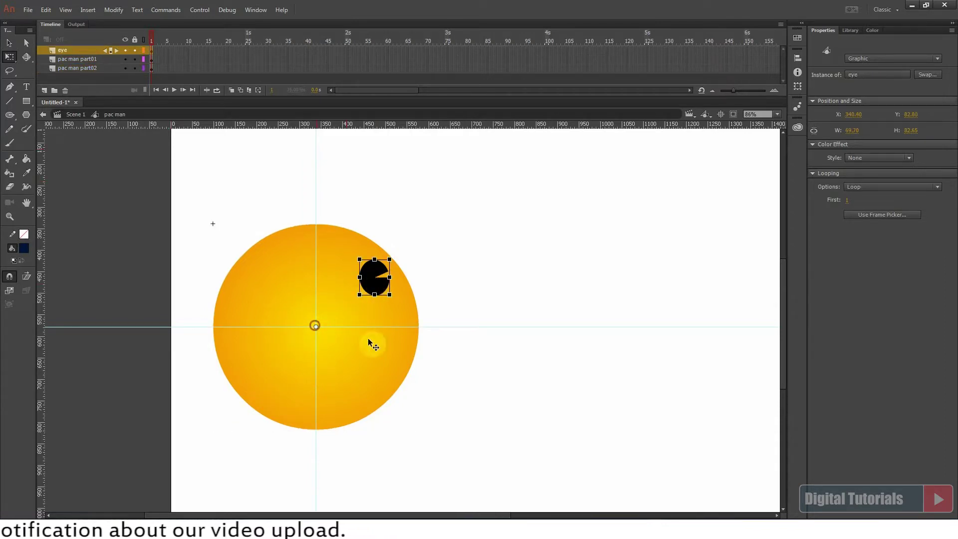
pyautogui.click(470, 293)
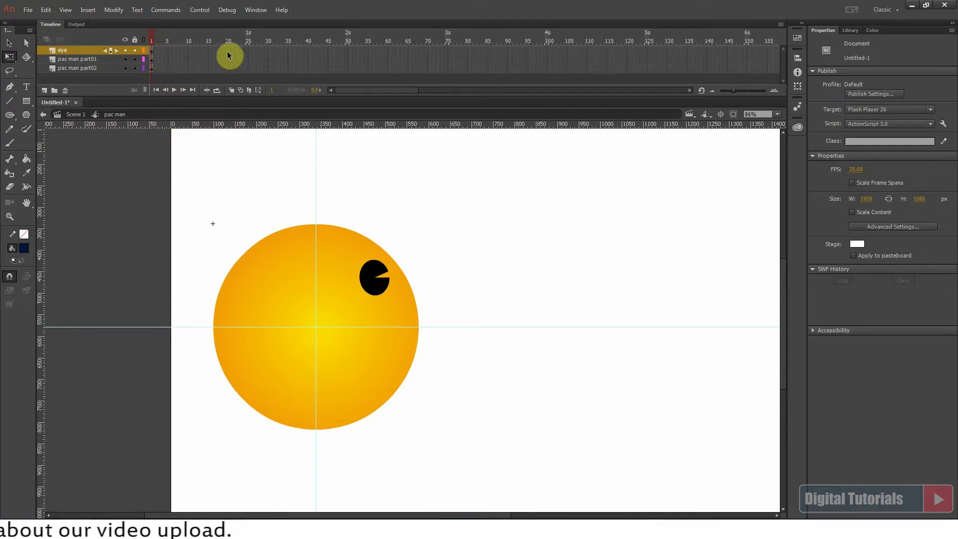
# - Insert keyframes at frame 20 on all three layers and create classic tweens across their frames
pyautogui.moveTo(228, 68); pyautogui.dragTo(228, 69)
pyautogui.press('F6')
pyautogui.click(148, 36)
pyautogui.moveTo(228, 52); pyautogui.dragTo(203, 71)
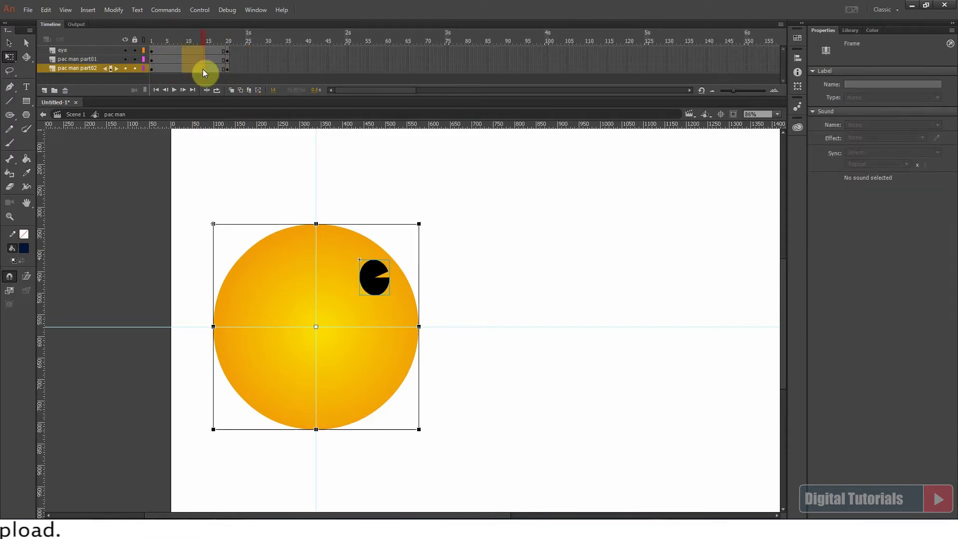
pyautogui.rightClick(200, 68)
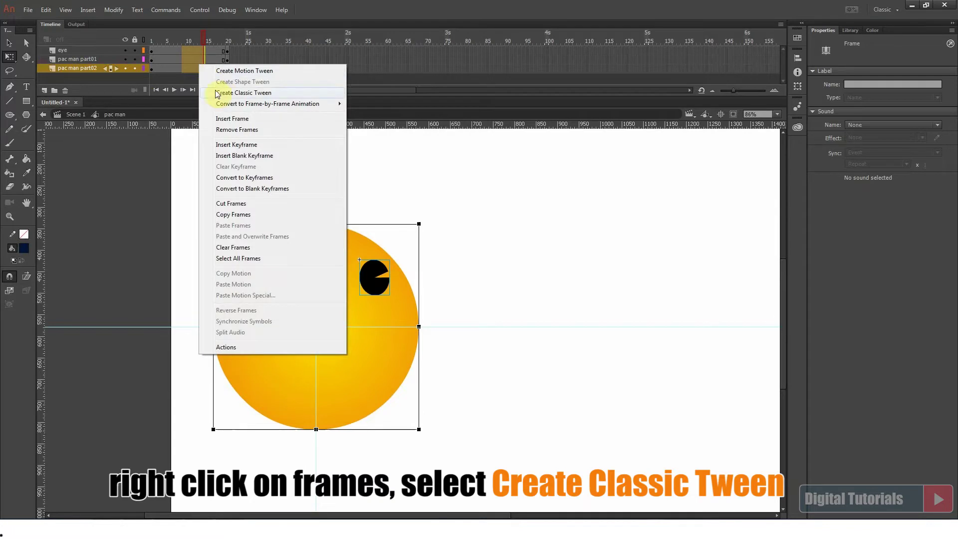
pyautogui.click(243, 93)
# - Insert keyframes at frame 10 on the eye, pac man part01 and pac man part02 layers
pyautogui.click(155, 38)
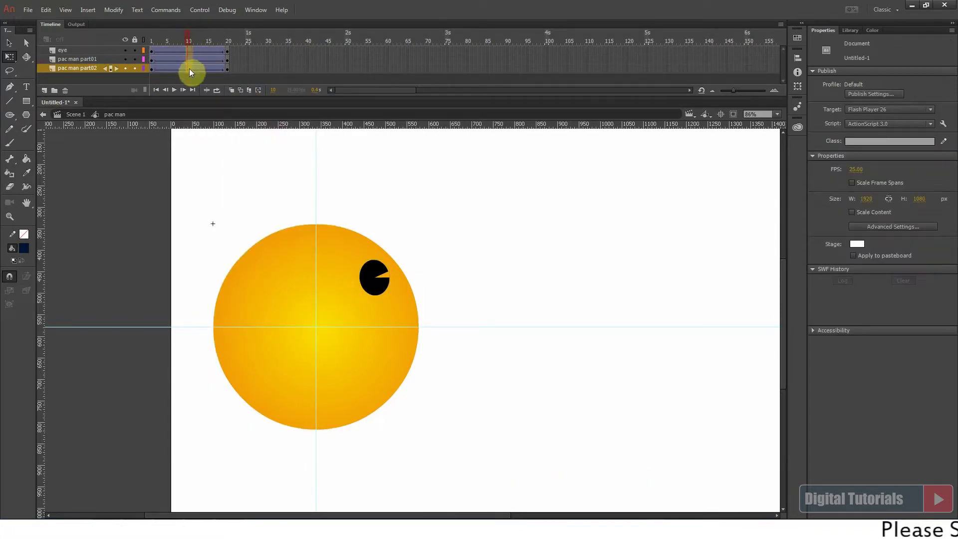
pyautogui.click(188, 50)
pyautogui.press('F6')
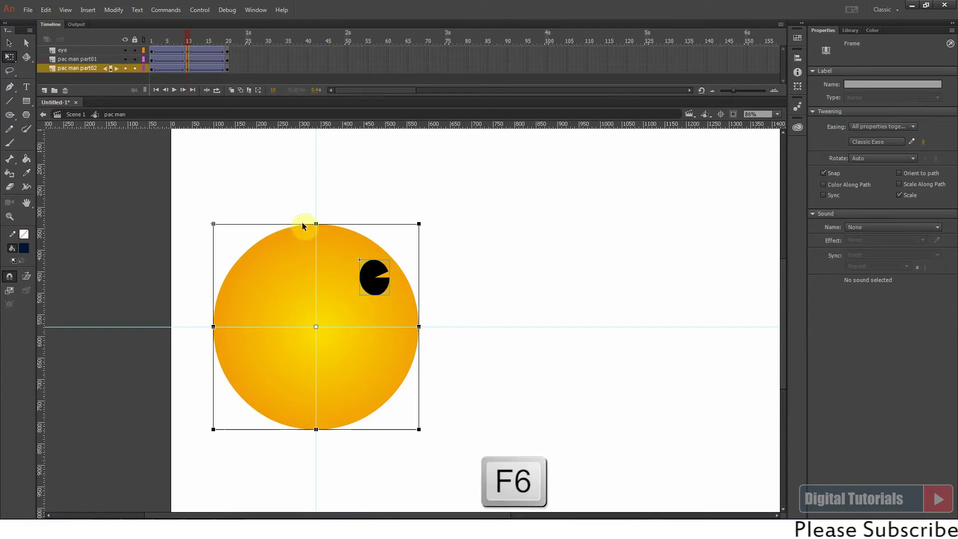
pyautogui.click(345, 212)
# - Open the mouth at frame 10 by rotating the lower half downward and the upper half with the eye upward about the circle's centre
pyautogui.click(354, 369)
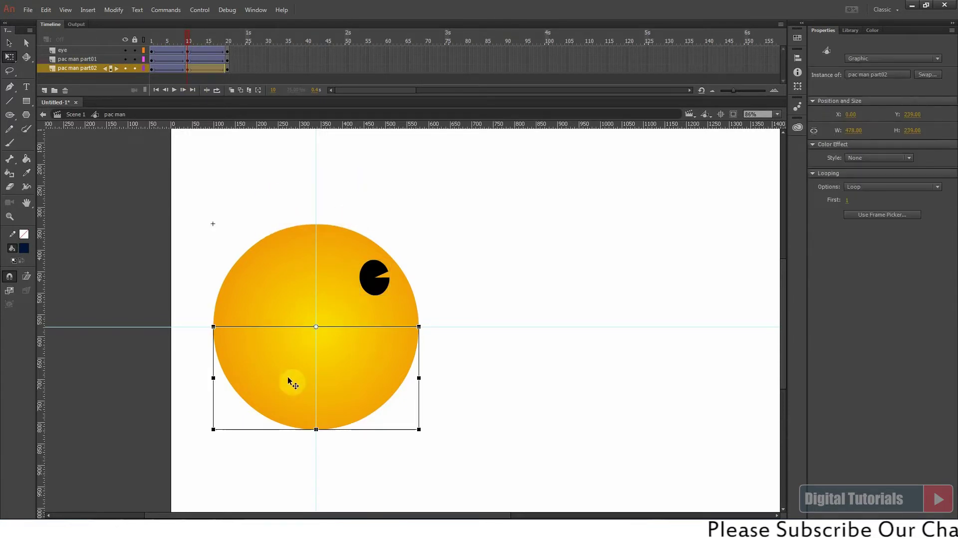
pyautogui.moveTo(425, 435); pyautogui.dragTo(384, 464)
pyautogui.click(434, 391)
pyautogui.moveTo(427, 240); pyautogui.dragTo(370, 330)
pyautogui.moveTo(317, 275); pyautogui.dragTo(317, 326)
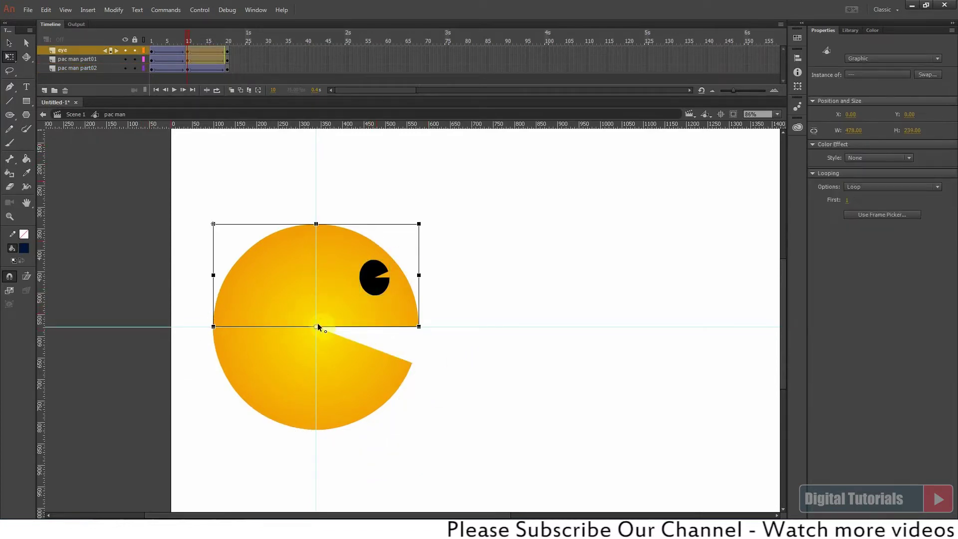
pyautogui.moveTo(435, 225); pyautogui.dragTo(391, 196)
pyautogui.click(496, 329)
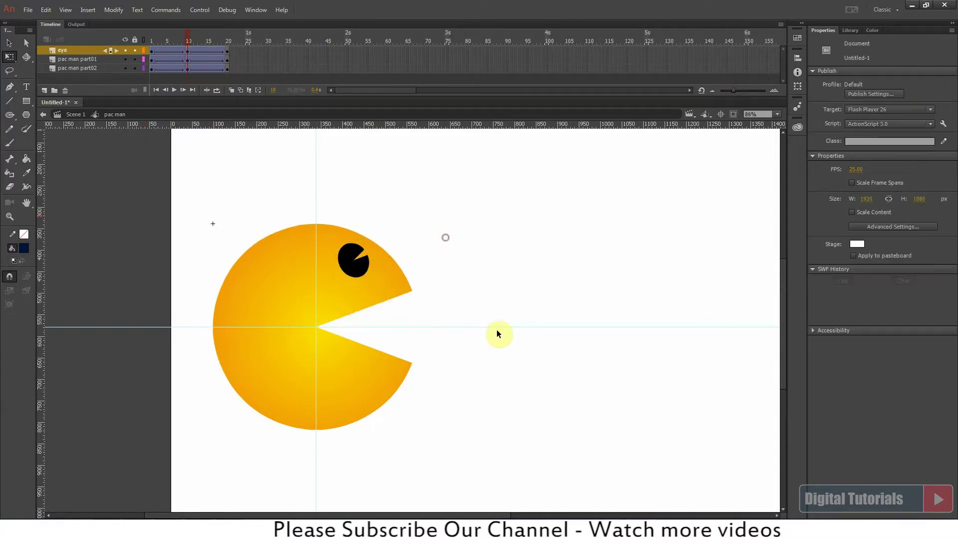
# - Rotate the lower half and the upper half with the eye slightly further apart at frame 10, and play back the mouth animation
pyautogui.click(362, 405)
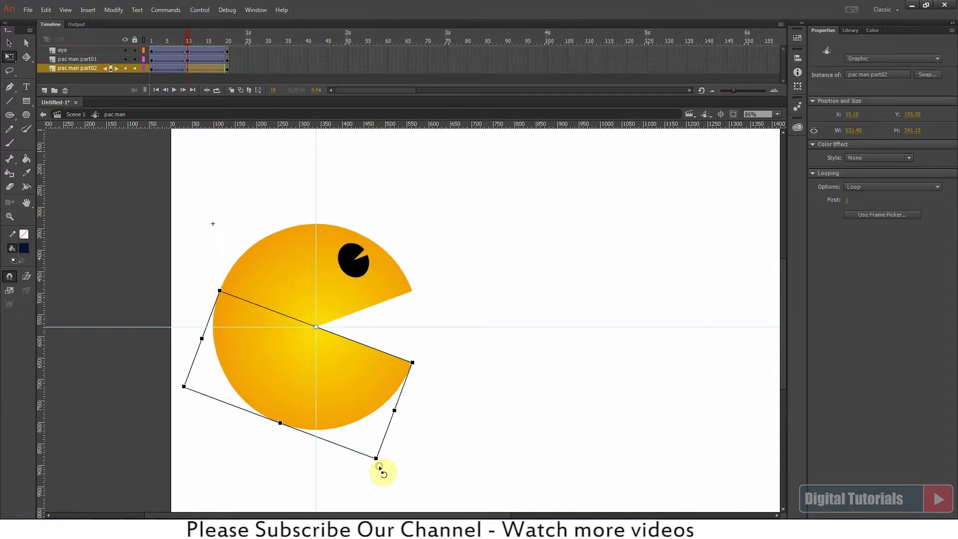
pyautogui.moveTo(380, 465); pyautogui.dragTo(372, 472)
pyautogui.moveTo(406, 214); pyautogui.dragTo(316, 326)
pyautogui.moveTo(401, 233); pyautogui.dragTo(412, 197)
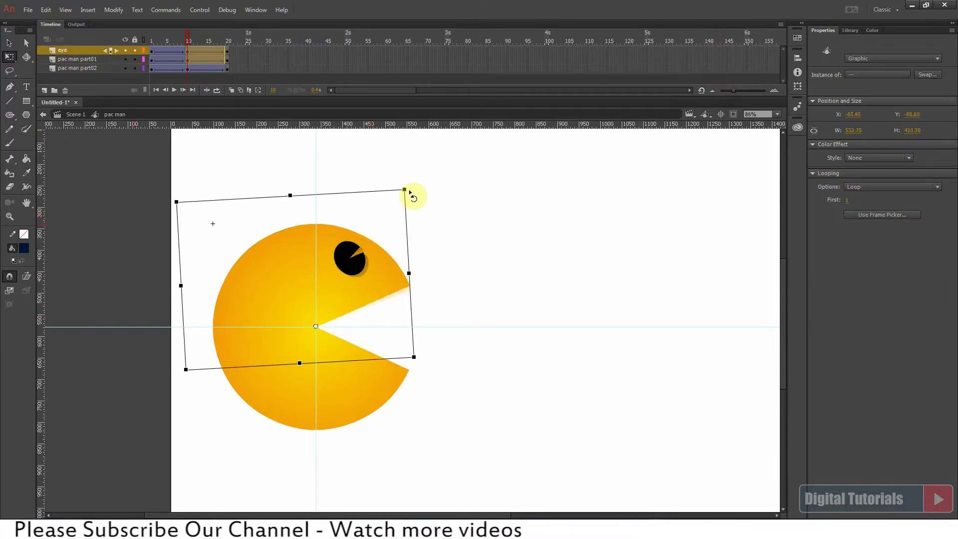
pyautogui.click(453, 389)
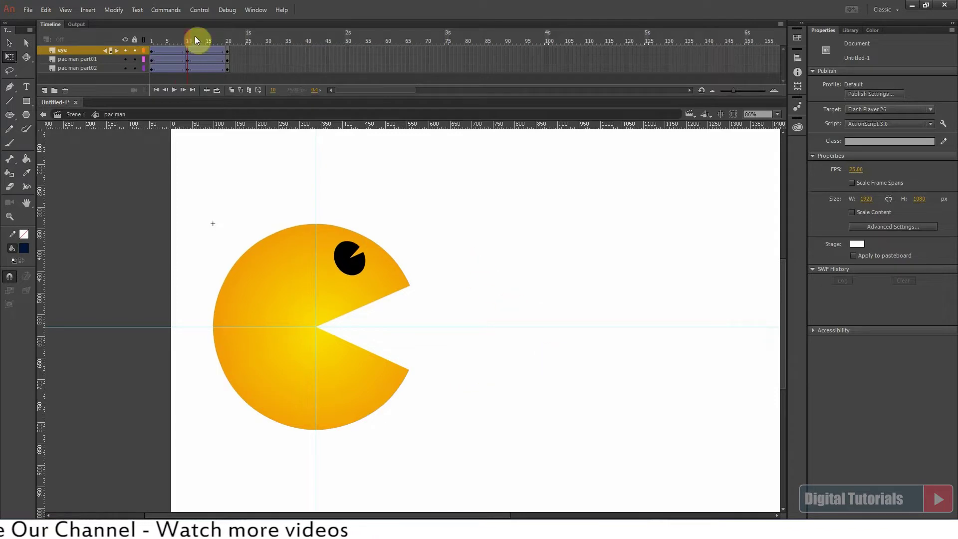
pyautogui.moveTo(192, 38); pyautogui.dragTo(147, 42)
pyautogui.click(174, 90)
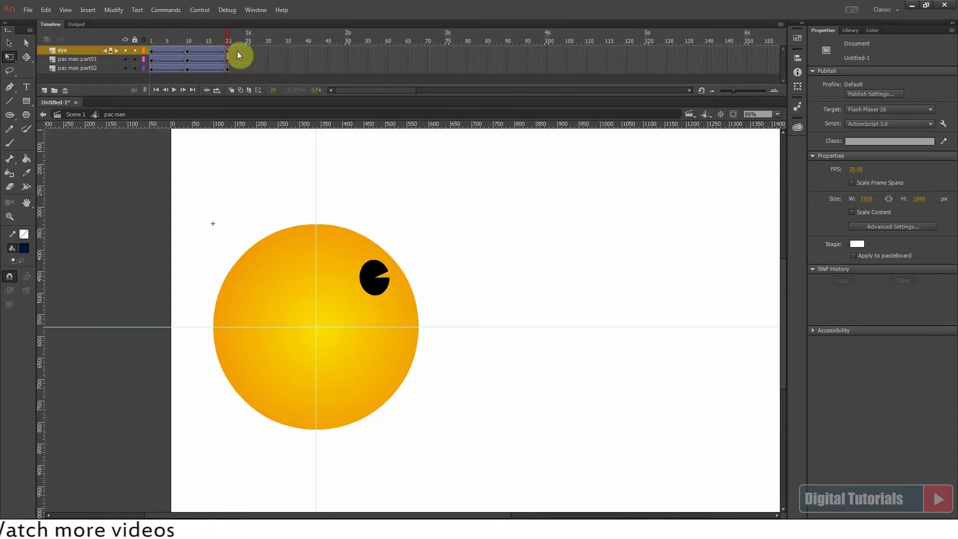
pyautogui.click(174, 90)
pyautogui.click(174, 89)
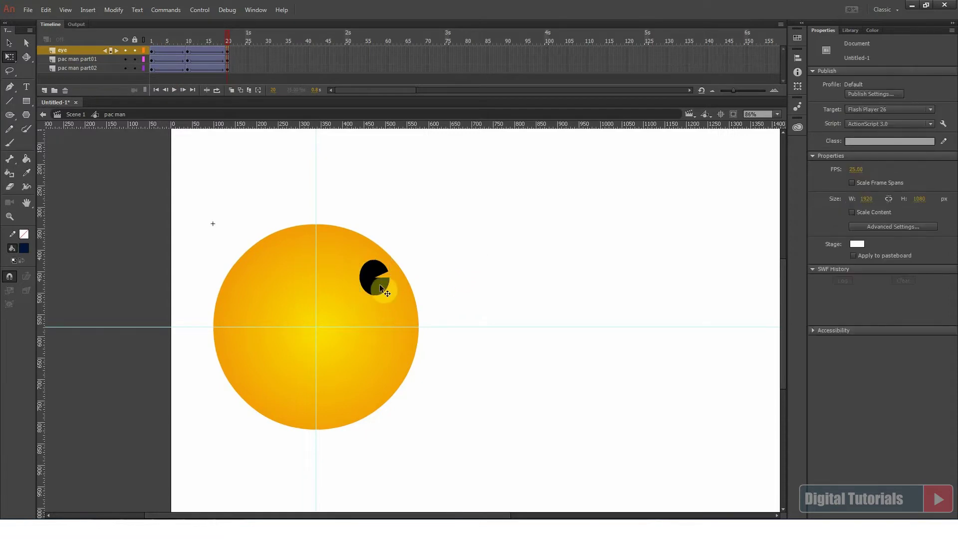
# - Rotate the black oval inside the eye symbol slightly counterclockwise, return to the pac man symbol and review its frames
pyautogui.doubleClick(373, 264)
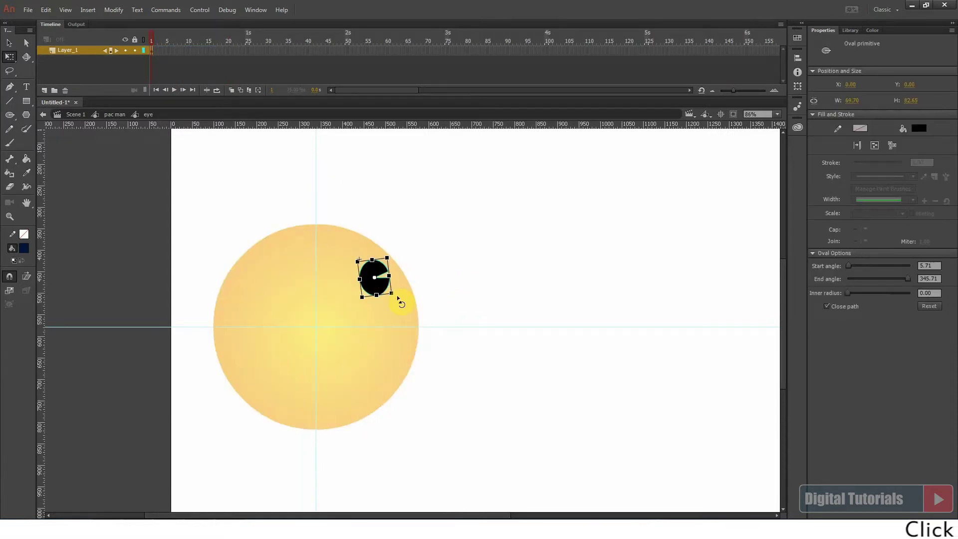
pyautogui.doubleClick(473, 285)
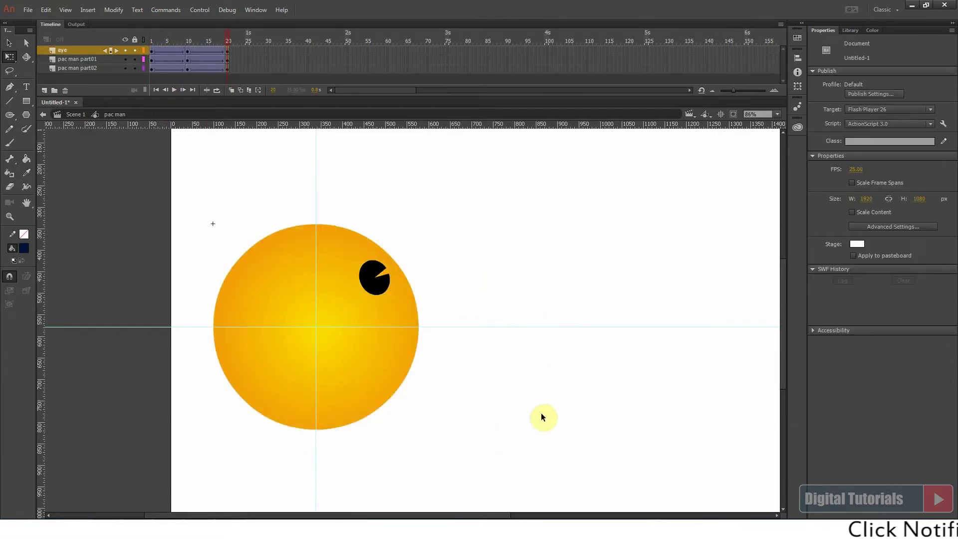
pyautogui.moveTo(162, 49); pyautogui.dragTo(233, 56)
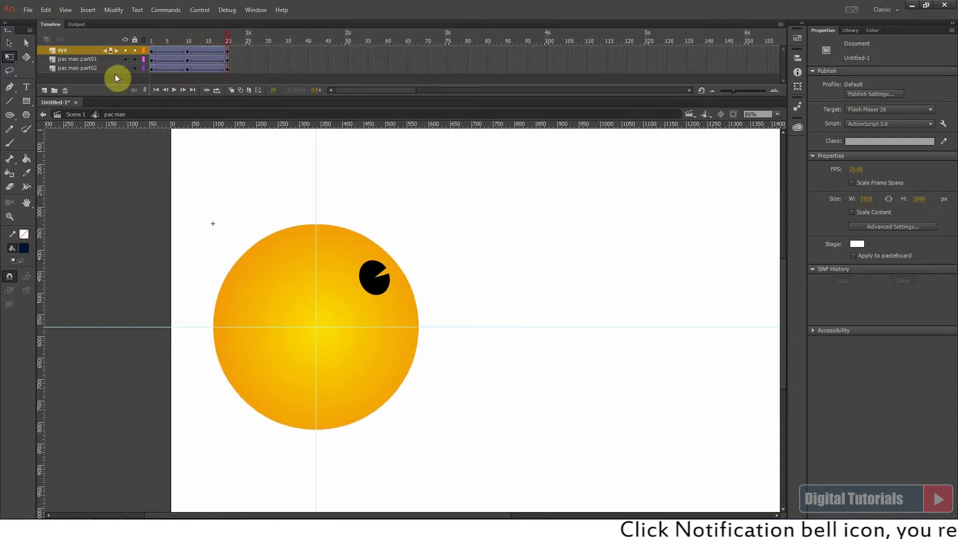
# - Return to Scene 1, extend both layers to frame 100 and play back the chewing animation
pyautogui.click(75, 115)
pyautogui.click(494, 264)
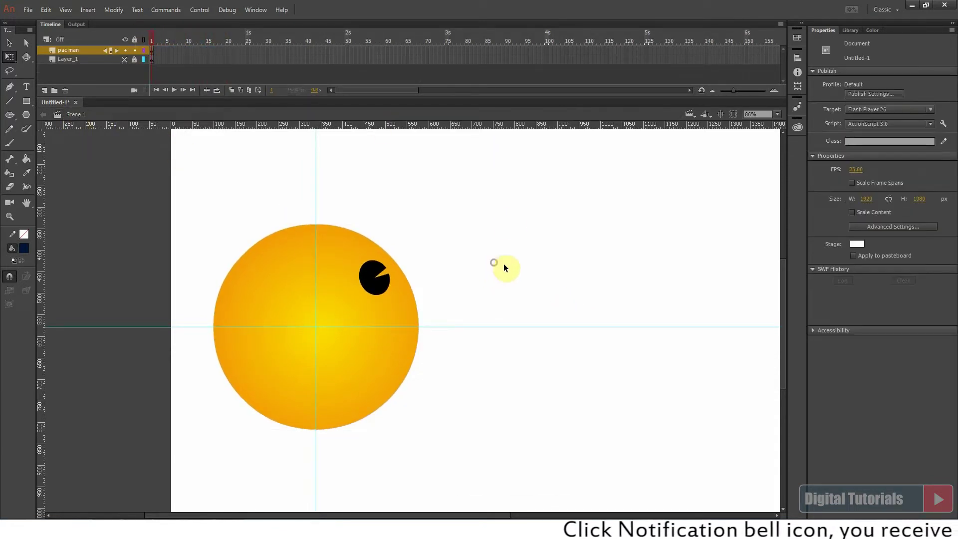
pyautogui.moveTo(546, 61); pyautogui.dragTo(546, 49)
pyautogui.press('F5')
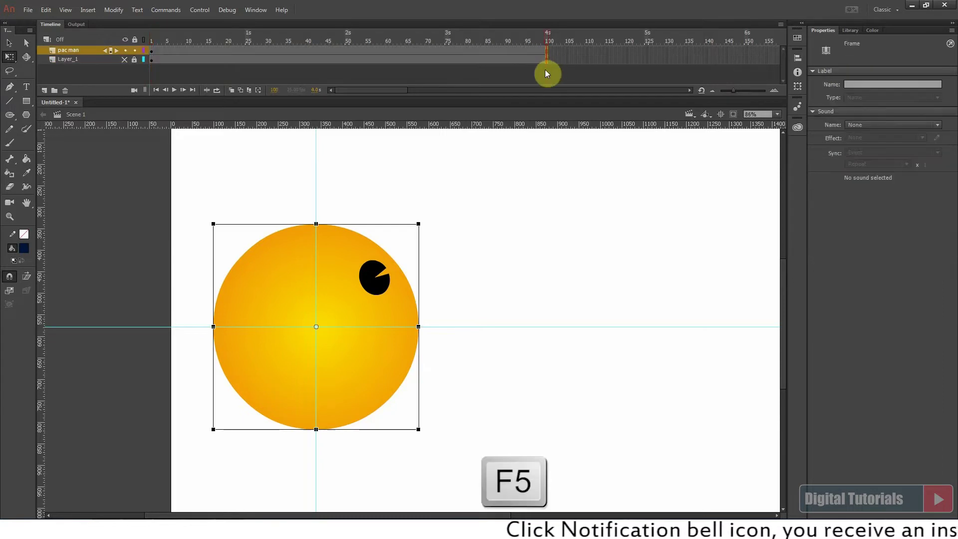
pyautogui.press('Return')
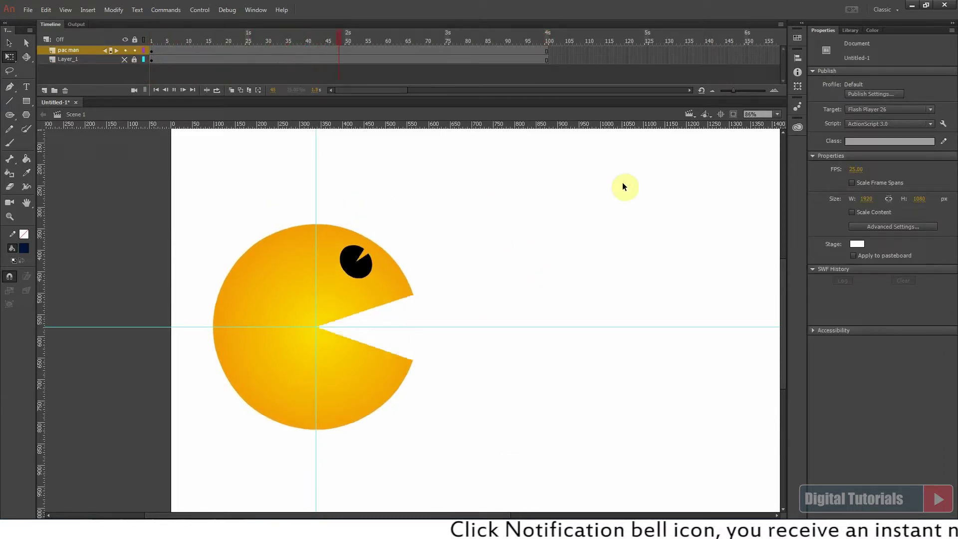
pyautogui.hotkey('ctrl', '2')
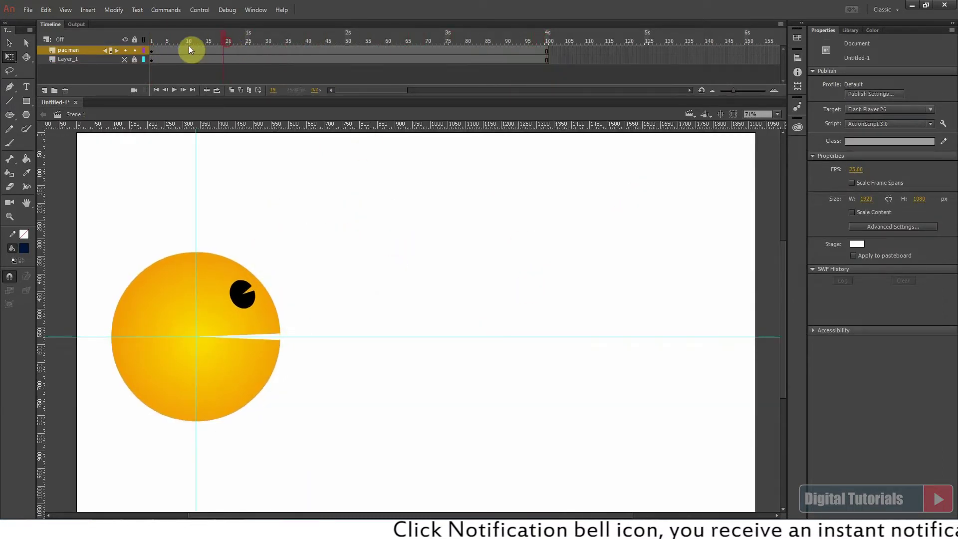
# - Duplicate the pac man layer at an open-mouth frame, rename the copy "pac man depth" and place it below the pac man layer
pyautogui.moveTo(189, 46); pyautogui.dragTo(182, 61)
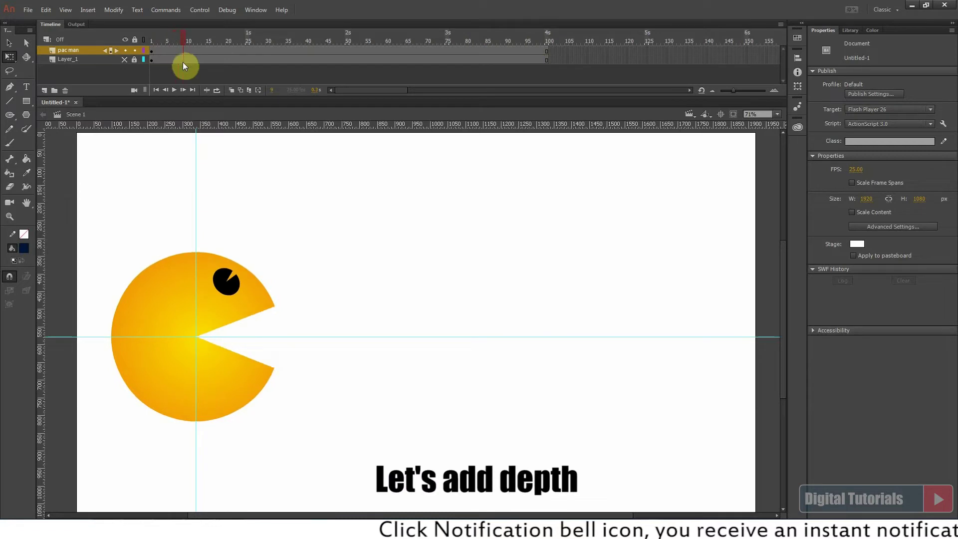
pyautogui.click(253, 329)
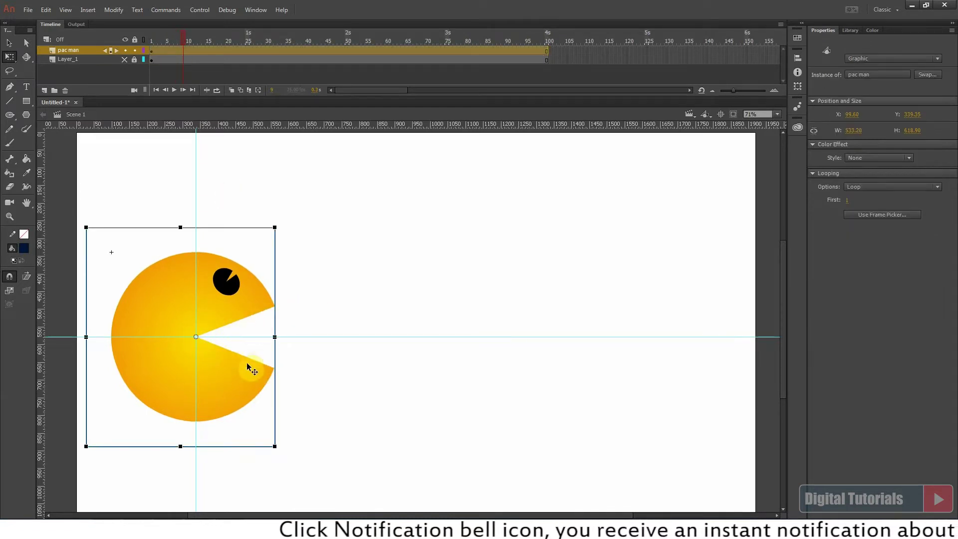
pyautogui.rightClick(76, 51)
pyautogui.click(106, 170)
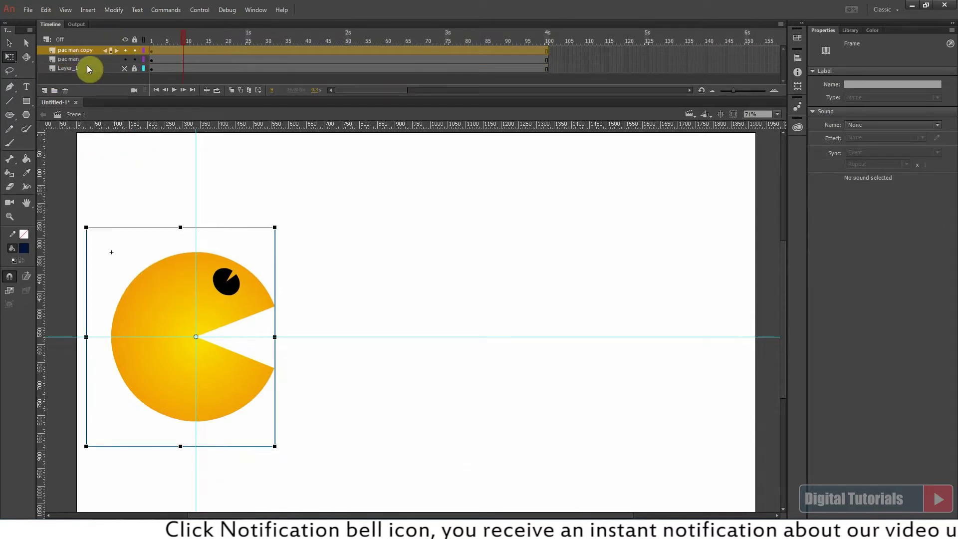
pyautogui.doubleClick(82, 51)
pyautogui.write('depth')
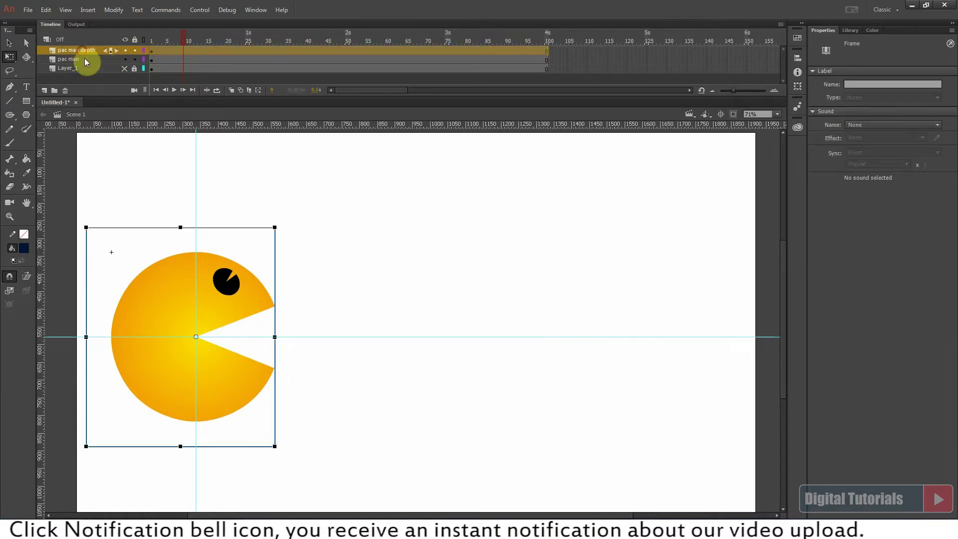
pyautogui.moveTo(86, 61); pyautogui.dragTo(86, 64)
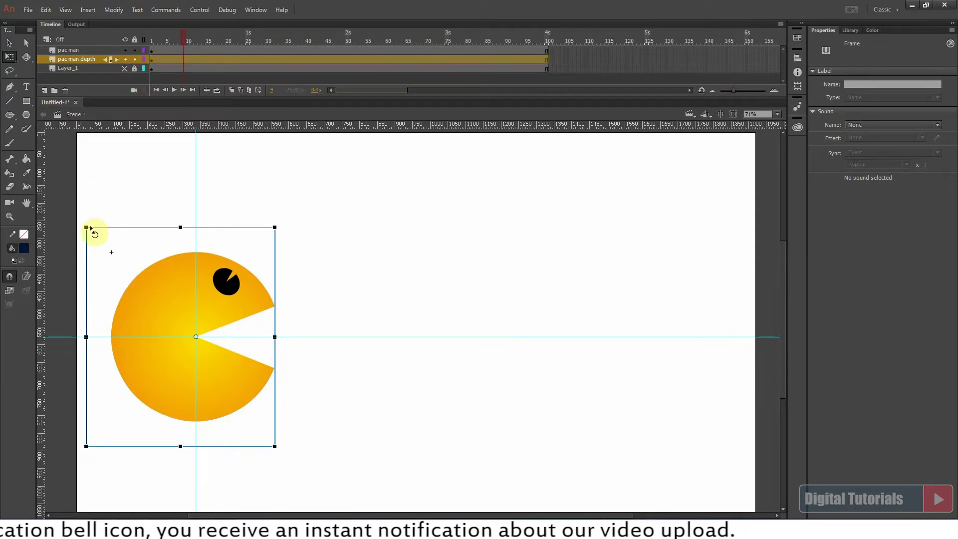
# - Scale the depth copy down to about 451 px wide around its centre and display the pac man layer as outlines
pyautogui.moveTo(86, 228); pyautogui.dragTo(103, 243)
pyautogui.click(144, 51)
pyautogui.click(217, 363)
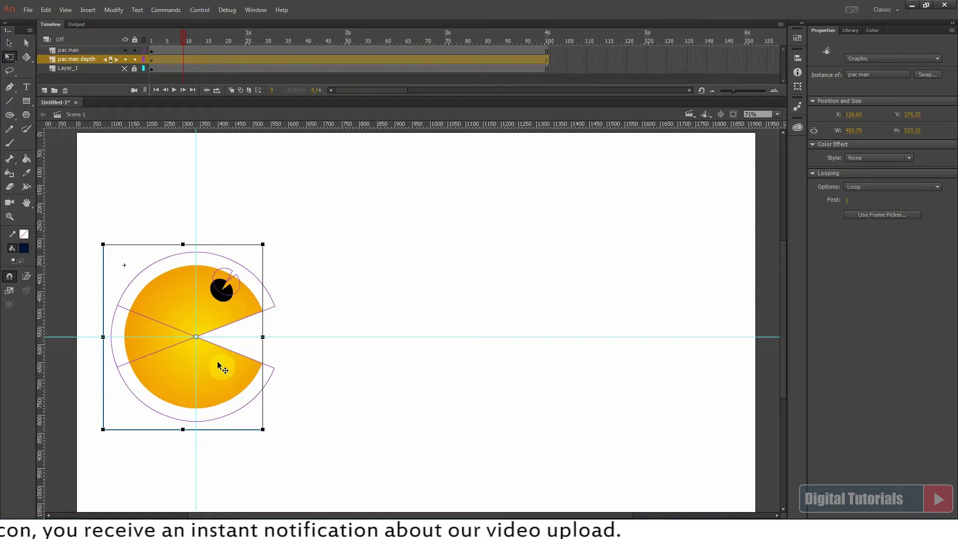
# - Nudge the depth copy right toward the mouth side of the outlined Pac-Man
pyautogui.press('Right')
pyautogui.press('Right')
pyautogui.press('Right')
pyautogui.press('Right')
pyautogui.press('Right')
pyautogui.press('Right')
pyautogui.press('Right')
pyautogui.press('Right')
pyautogui.press('Right')
pyautogui.press('Right')
pyautogui.press('Right')
pyautogui.press('Right')
pyautogui.press('Right')
pyautogui.press('Right')
pyautogui.press('Right')
pyautogui.press('Right')
pyautogui.press('Right')
pyautogui.press('Right')
pyautogui.press('Right')
pyautogui.press('Right')
pyautogui.press('Right')
pyautogui.press('Right')
pyautogui.press('Right')
pyautogui.press('Right')
pyautogui.press('Right')
pyautogui.press('Right')
pyautogui.press('Right')
pyautogui.press('Right')
pyautogui.press('Right')
pyautogui.press('Right')
pyautogui.press('Right')
pyautogui.press('Right')
pyautogui.press('Right')
pyautogui.press('Right')
pyautogui.press('Right')
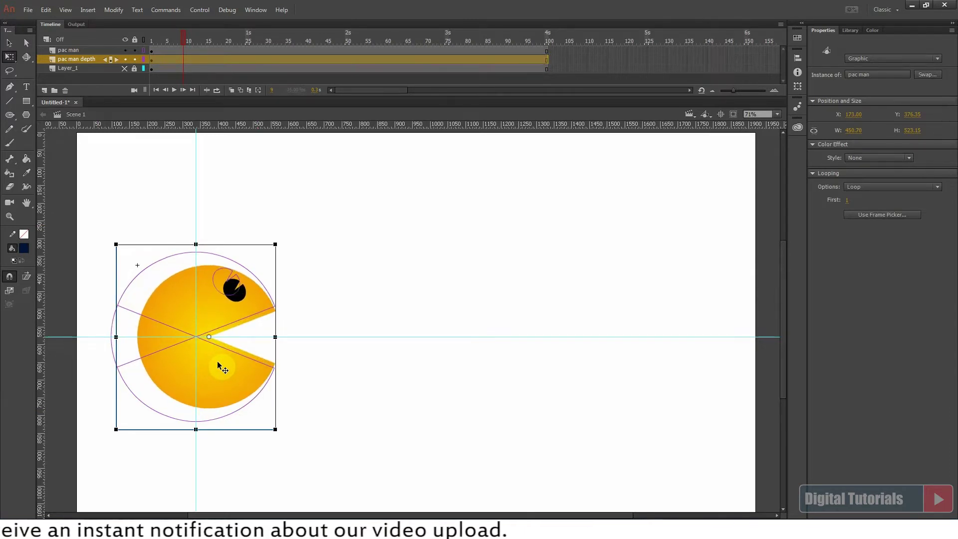
pyautogui.press('Right')
pyautogui.press('Right')
pyautogui.press('Right')
pyautogui.press('Right')
pyautogui.press('Right')
pyautogui.press('Right')
pyautogui.press('Right')
pyautogui.press('Right')
pyautogui.press('Right')
pyautogui.press('Right')
pyautogui.press('Right')
pyautogui.press('Right')
pyautogui.press('Right')
pyautogui.press('Right')
# - Scale the depth copy down to about 436 px wide and nudge it back left to about X 188 px
pyautogui.moveTo(121, 243); pyautogui.dragTo(123, 245)
pyautogui.press('Left')
pyautogui.press('Left')
pyautogui.press('Left')
pyautogui.press('Left')
pyautogui.press('Left')
pyautogui.press('Left')
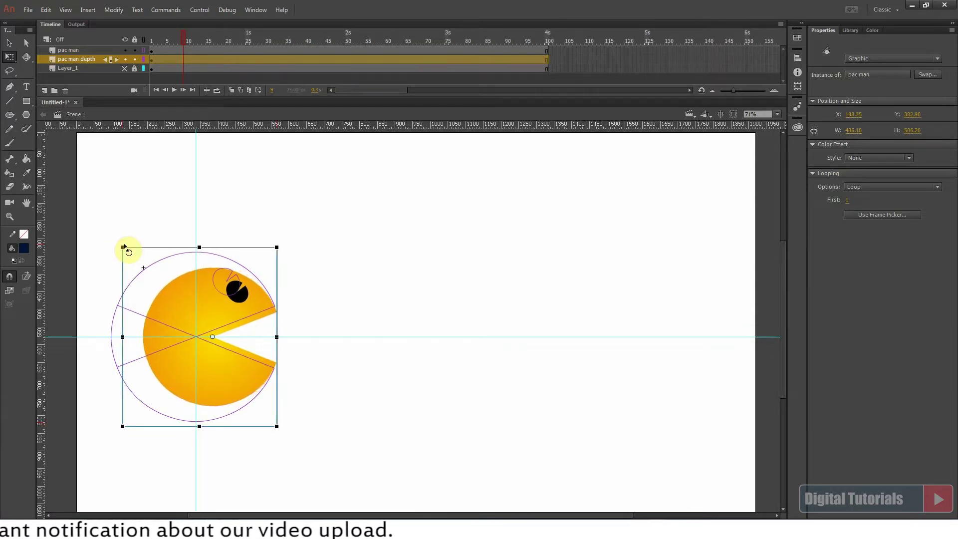
pyautogui.click(357, 327)
pyautogui.moveTo(155, 233); pyautogui.dragTo(491, 502)
pyautogui.moveTo(325, 380); pyautogui.dragTo(332, 390)
pyautogui.scroll(1, 333, 389)
pyautogui.click(351, 240)
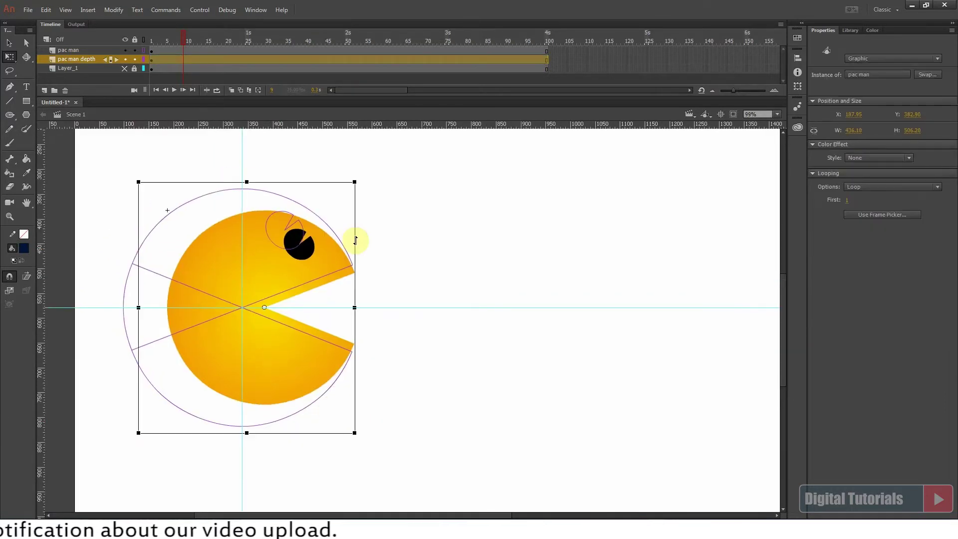
# - Apply a red tint (255, 0, 0) at 80% strength to the pac man depth instance
pyautogui.click(843, 159)
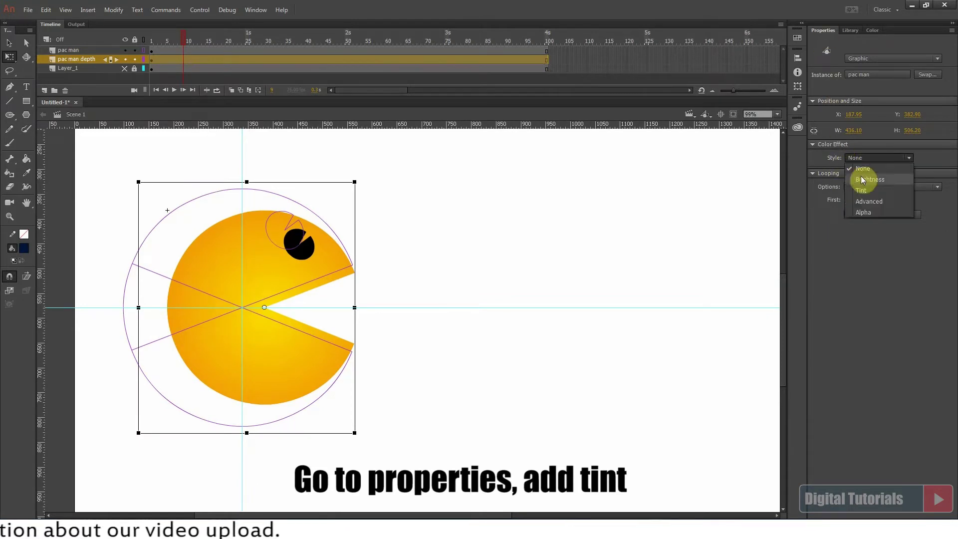
pyautogui.click(861, 187)
pyautogui.click(927, 158)
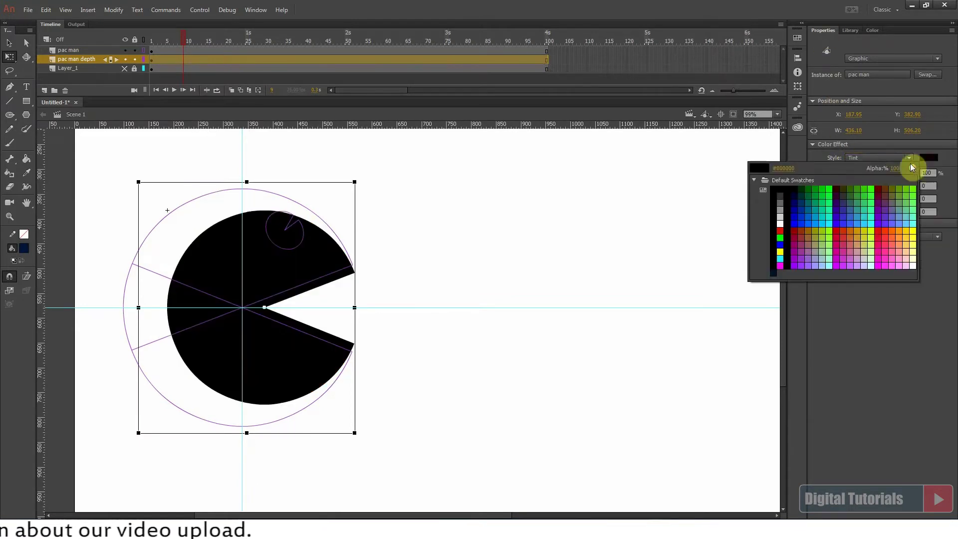
pyautogui.click(781, 230)
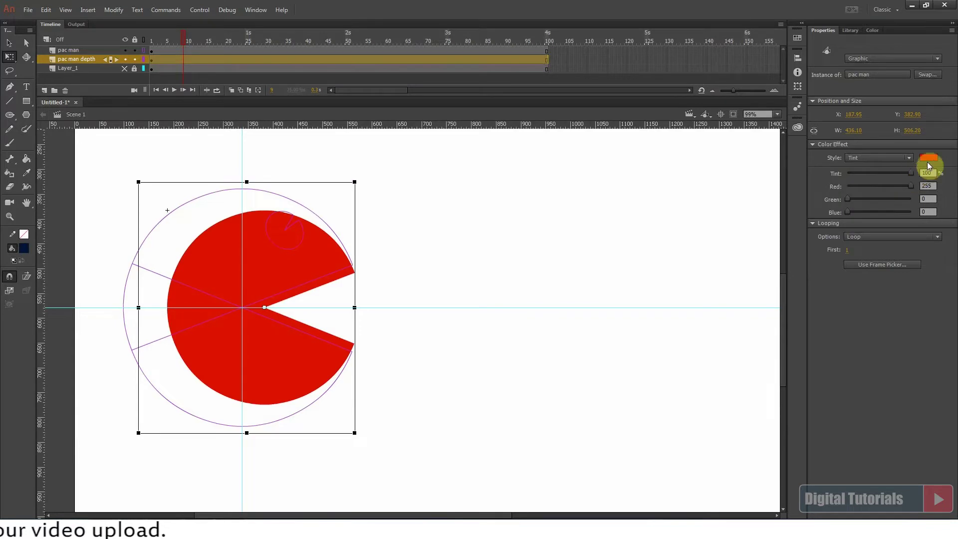
pyautogui.click(939, 200)
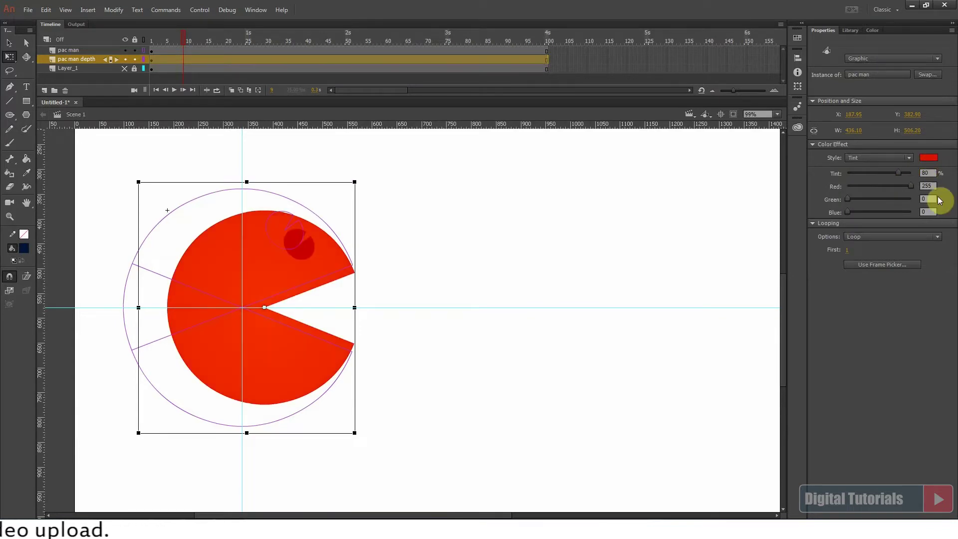
pyautogui.click(468, 262)
# - Scrub to frame 11 and switch the pac man layer to filled display and back to outlines to check the mouth depth
pyautogui.moveTo(153, 41); pyautogui.dragTo(191, 39)
pyautogui.click(144, 51)
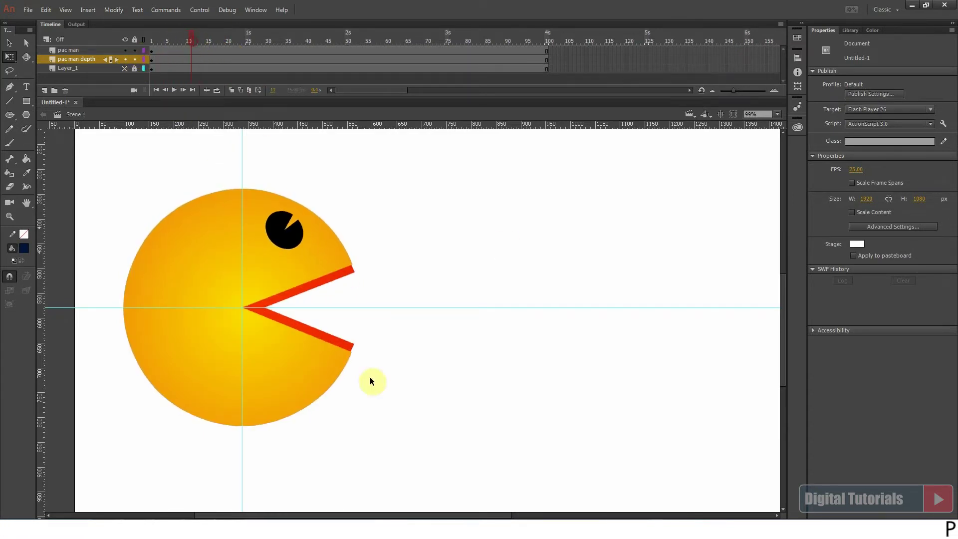
pyautogui.click(143, 50)
# - Duplicate the symbol of the red depth instance under the name "pac man depth"
pyautogui.click(214, 259)
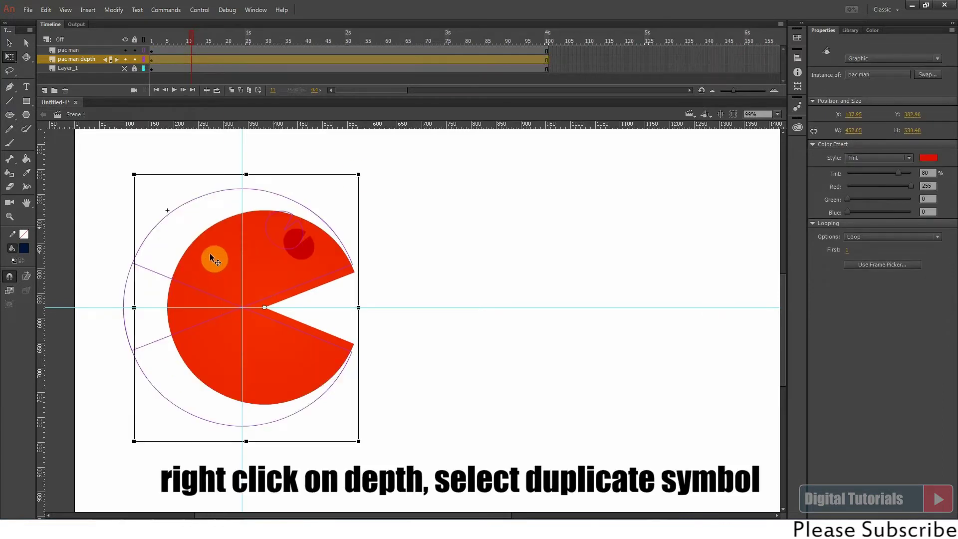
pyautogui.rightClick(211, 256)
pyautogui.click(259, 441)
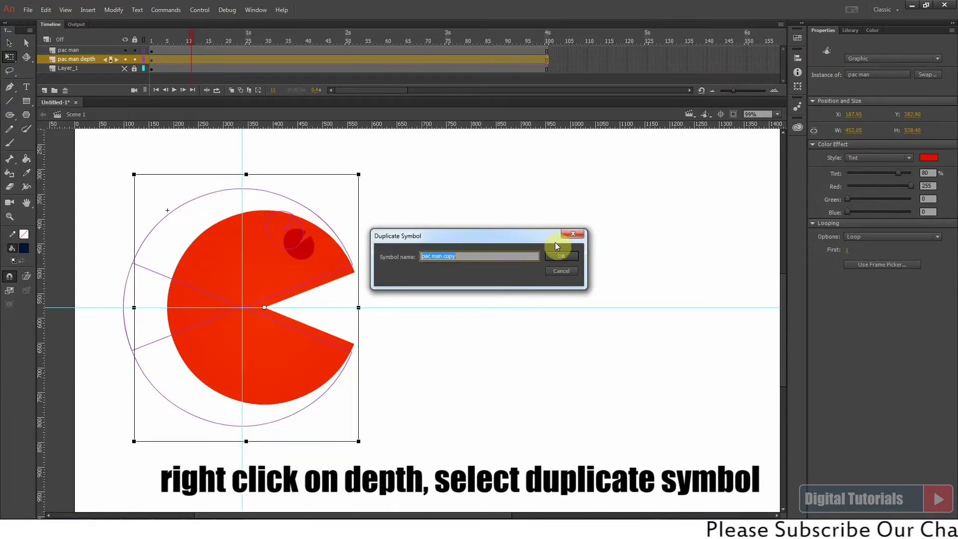
pyautogui.write('pac man depth')
pyautogui.click(564, 256)
pyautogui.click(419, 333)
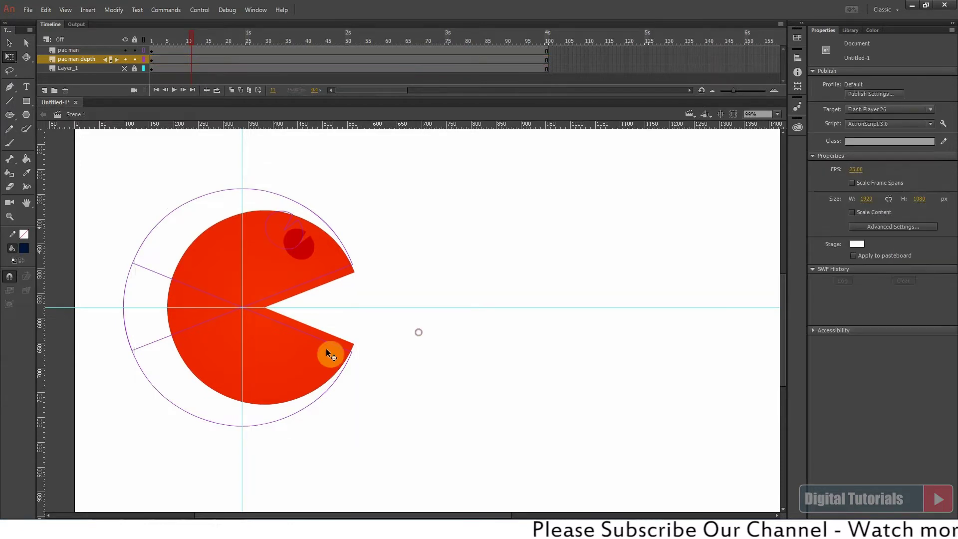
# - Inside the pac man depth symbol, rotate pac man part02 at frame 10 so its mouth corner meets the outlined lower jaw
pyautogui.doubleClick(296, 359)
pyautogui.moveTo(150, 40); pyautogui.dragTo(186, 48)
pyautogui.click(257, 336)
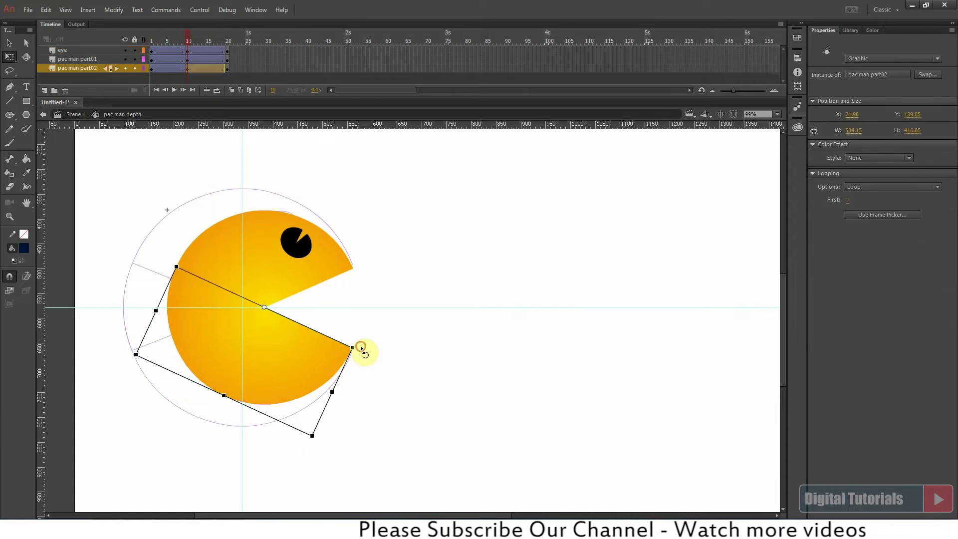
pyautogui.hotkey('ctrl', '=')
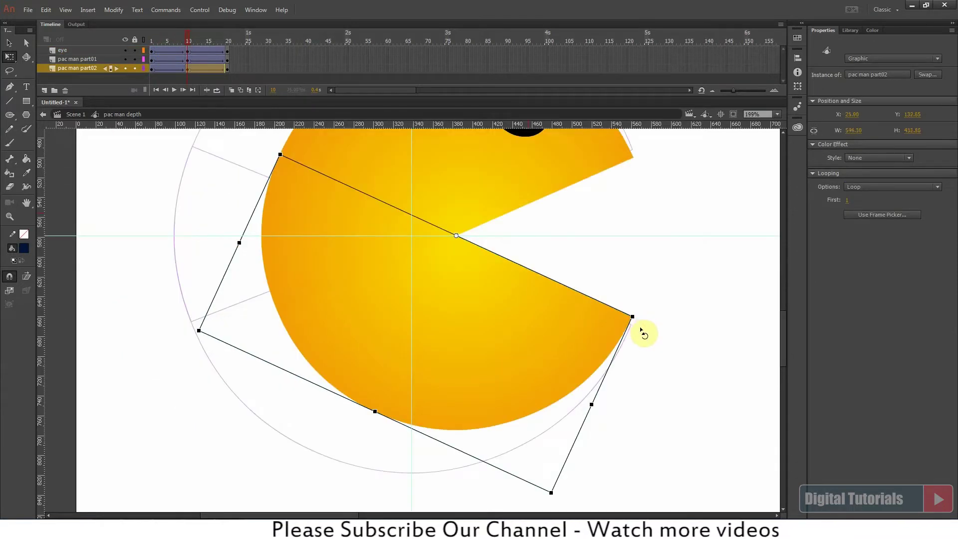
pyautogui.click(654, 333)
pyautogui.hotkey('ctrl', '=')
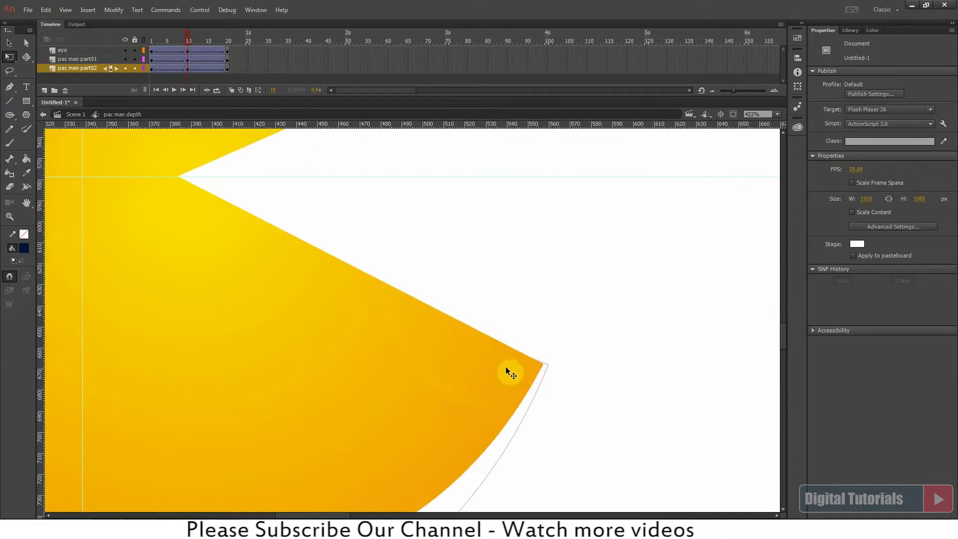
# - Rotate pac man part01 at frame 10 so its mouth corner meets the outlined upper jaw
pyautogui.scroll(3, 513, 290)
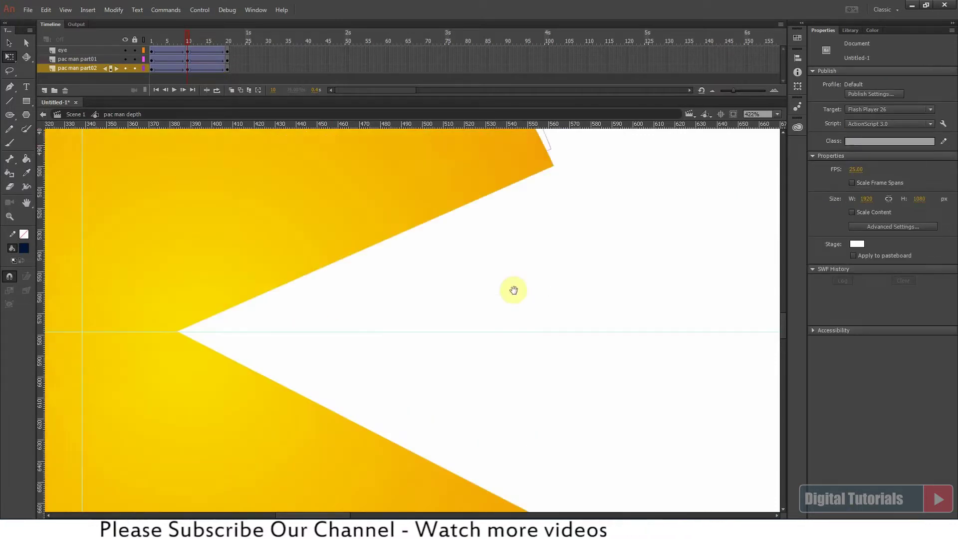
pyautogui.click(513, 176)
pyautogui.scroll(1, 513, 176)
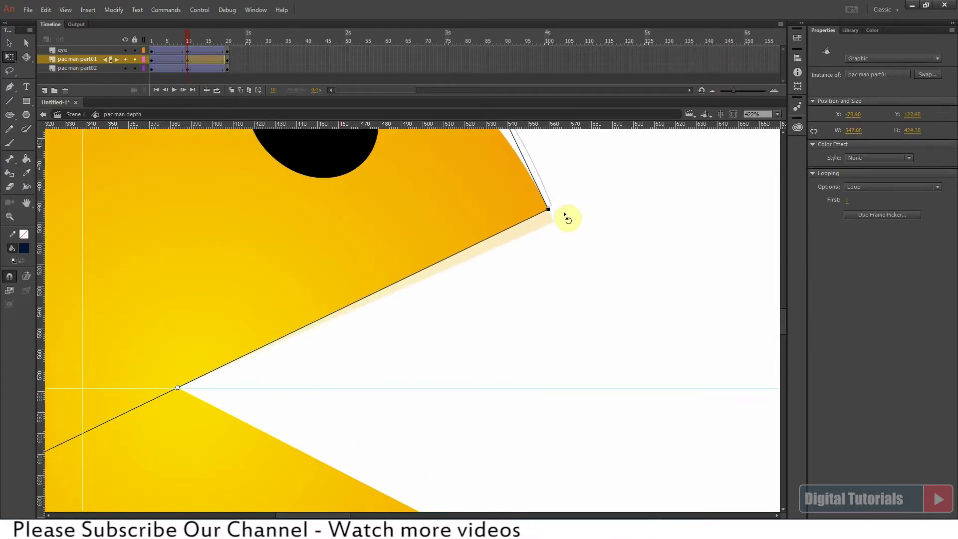
pyautogui.click(569, 232)
pyautogui.hotkey('ctrl', '-')
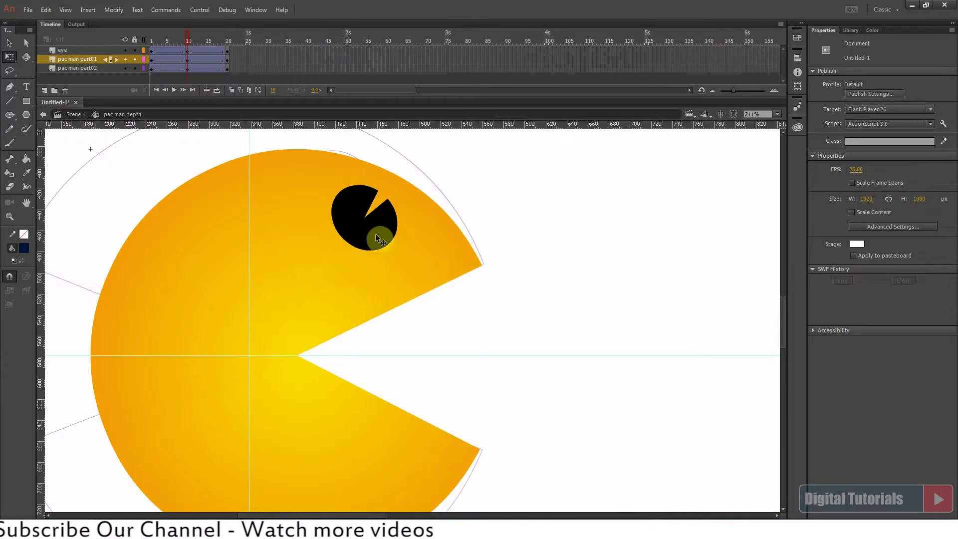
# - Delete the eye layer from the pac man depth symbol and return to the main scene
pyautogui.click(63, 50)
pyautogui.click(65, 90)
pyautogui.doubleClick(516, 222)
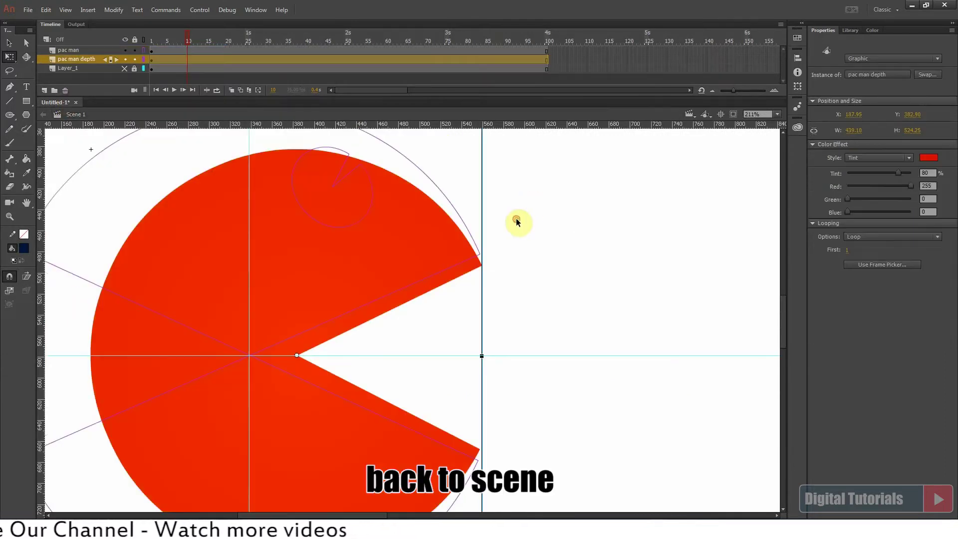
pyautogui.moveTo(190, 41)
pyautogui.mouseDown()
pyautogui.moveTo(172, 40)
pyautogui.moveTo(189, 39)
pyautogui.mouseUp()
# - Reopen the pac man depth symbol and rotate the lower half slightly further open at frame 10
pyautogui.click(323, 246)
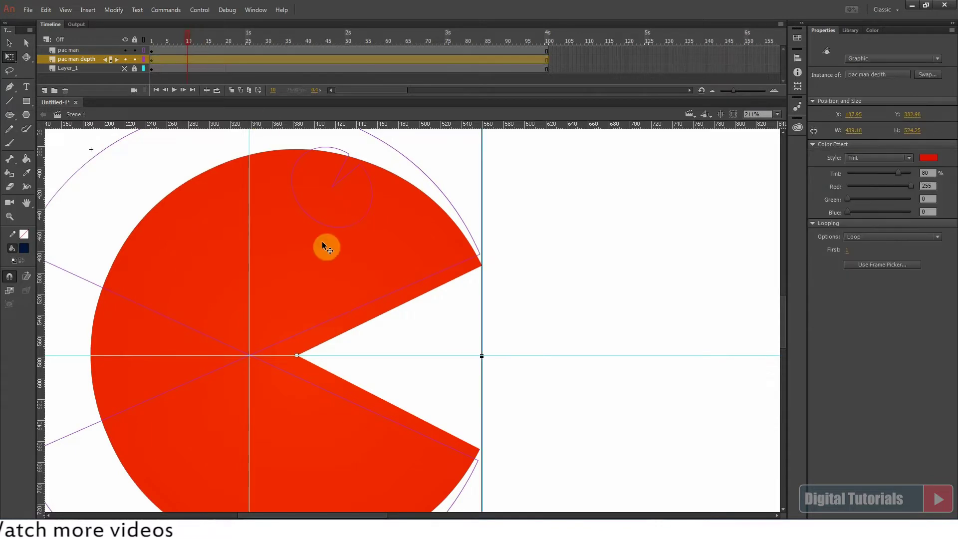
pyautogui.doubleClick(324, 246)
pyautogui.moveTo(190, 42)
pyautogui.mouseDown()
pyautogui.moveTo(138, 39)
pyautogui.moveTo(189, 41)
pyautogui.mouseUp()
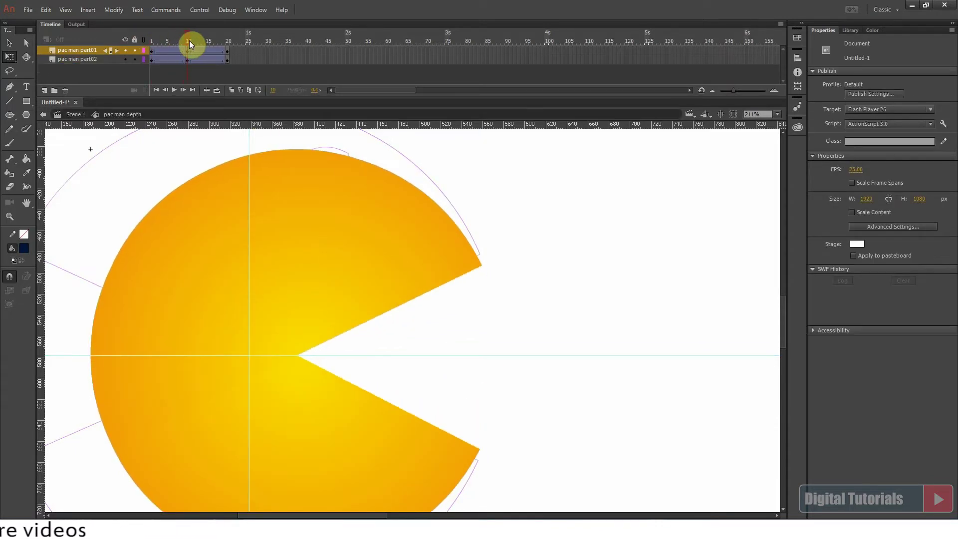
pyautogui.click(365, 411)
pyautogui.scroll(-3, 462, 417)
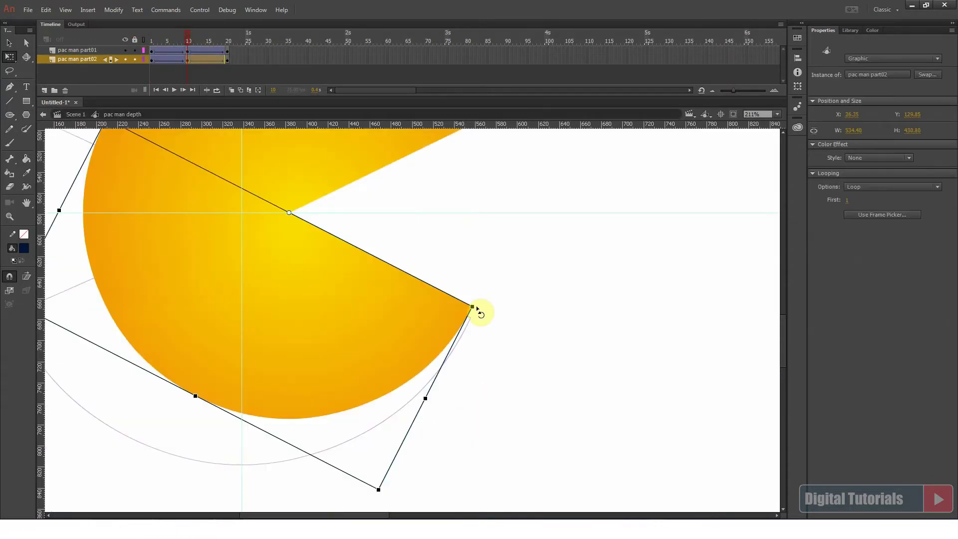
pyautogui.moveTo(480, 310); pyautogui.dragTo(477, 319)
pyautogui.click(477, 318)
# - Rotate the depth symbol's upper half slightly further open at frame 10 and return to the main scene
pyautogui.moveTo(475, 254); pyautogui.dragTo(456, 454)
pyautogui.click(431, 329)
pyautogui.moveTo(462, 325); pyautogui.dragTo(464, 314)
pyautogui.click(468, 327)
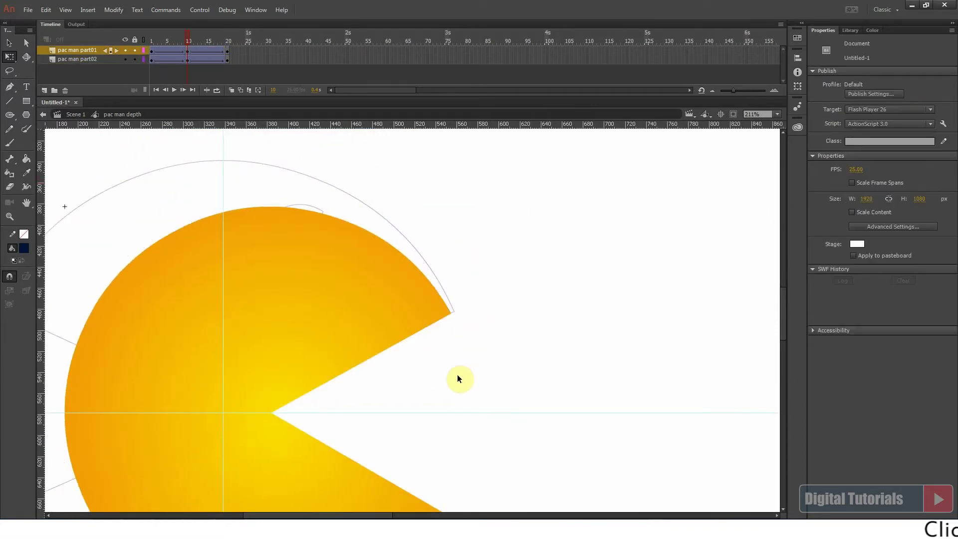
pyautogui.moveTo(444, 385); pyautogui.dragTo(443, 271)
pyautogui.doubleClick(476, 350)
# - At frame 1, nudge the depth instance slightly left to keep it inside the closed Pac-Man outline
pyautogui.moveTo(212, 42); pyautogui.dragTo(151, 41)
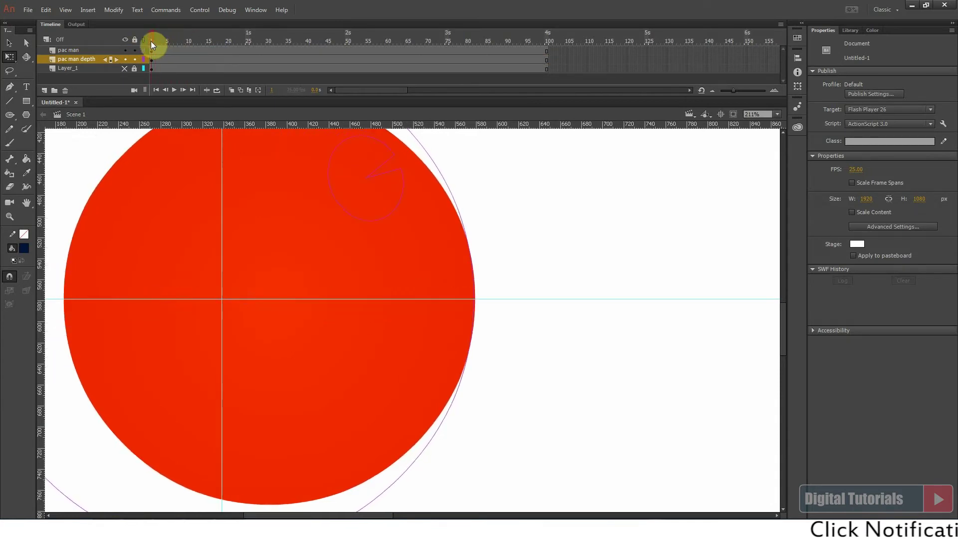
pyautogui.click(345, 242)
pyautogui.click(515, 344)
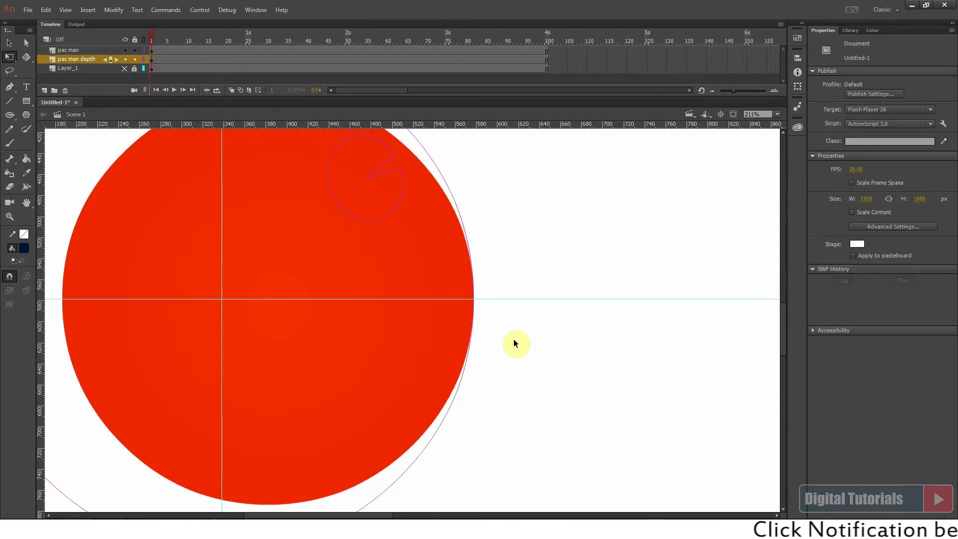
# - Display the pac man layer filled again and play the chewing animation from frame 1 to check the red mouth depth
pyautogui.click(142, 50)
pyautogui.moveTo(151, 41)
pyautogui.mouseDown()
pyautogui.moveTo(193, 38)
pyautogui.moveTo(145, 31)
pyautogui.mouseUp()
pyautogui.press('Return')
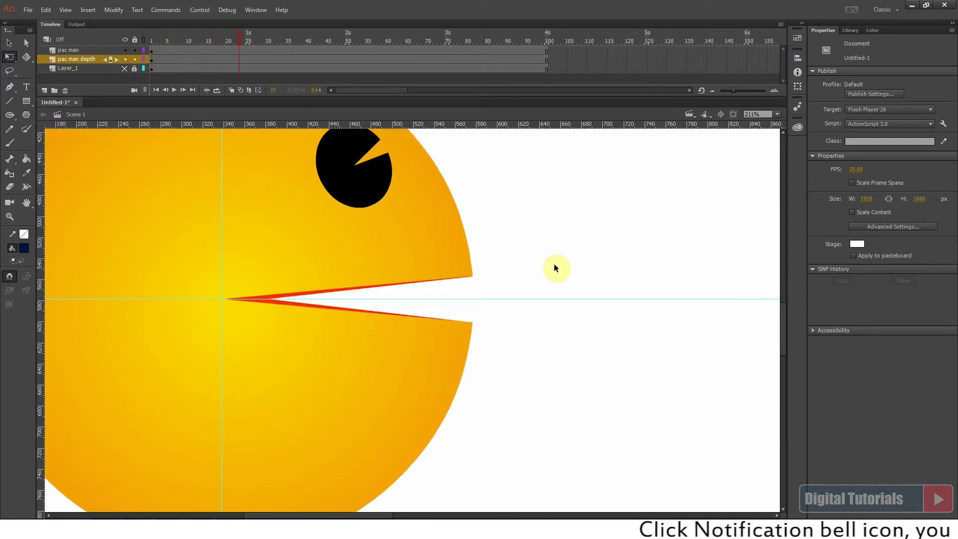
pyautogui.hotkey('ctrl', '-')
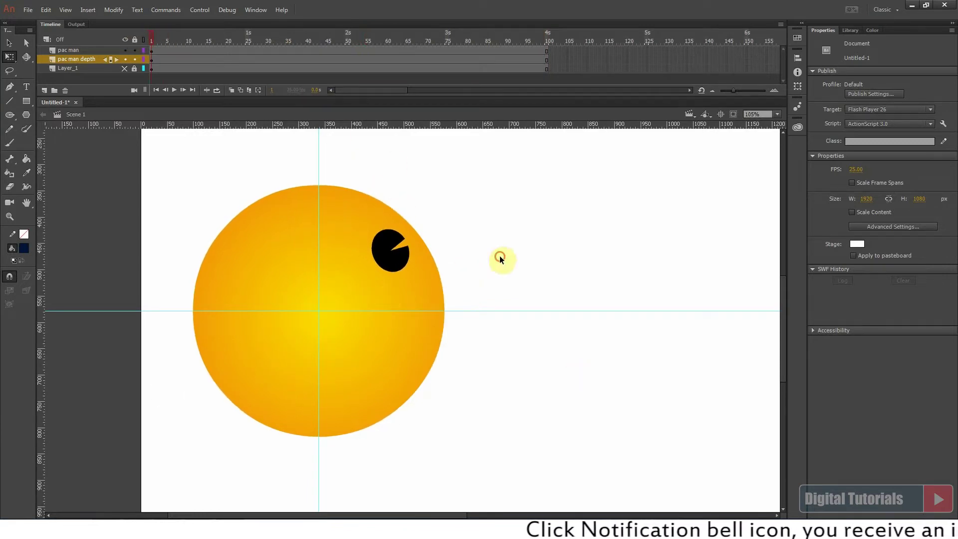
pyautogui.hotkey('ctrl', '-')
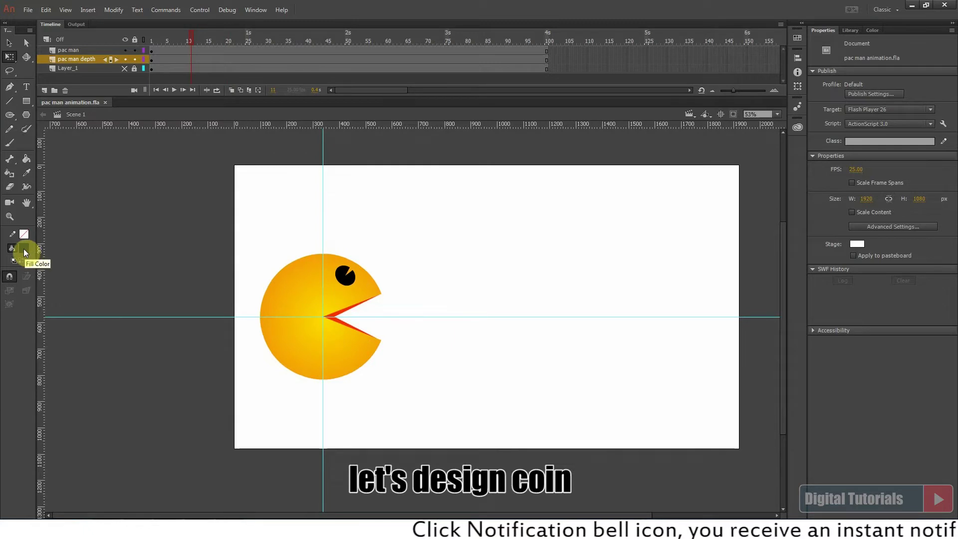
# - Set the Oval tool's fill colour to #FFCC00 and add a new layer named "coin" above the pac man layer
pyautogui.click(23, 249)
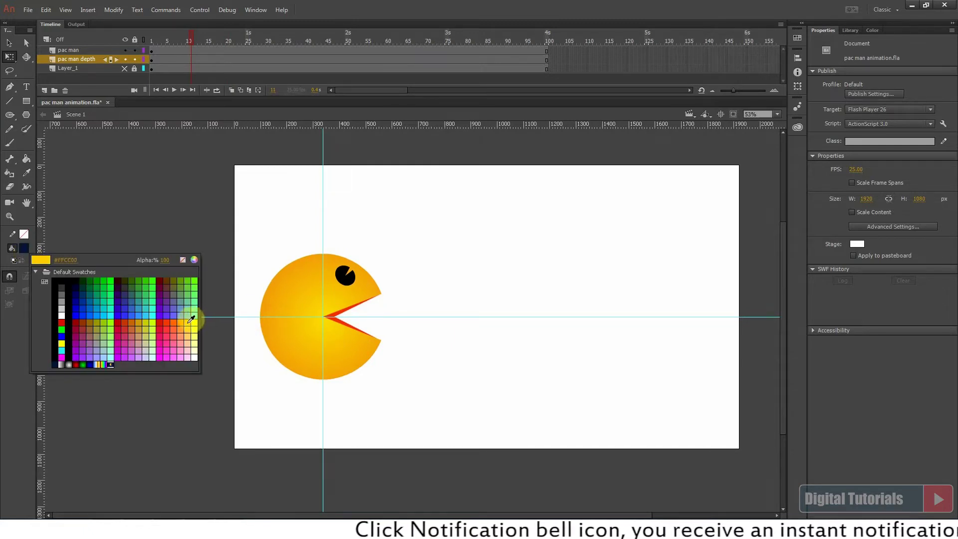
pyautogui.click(190, 320)
pyautogui.click(9, 114)
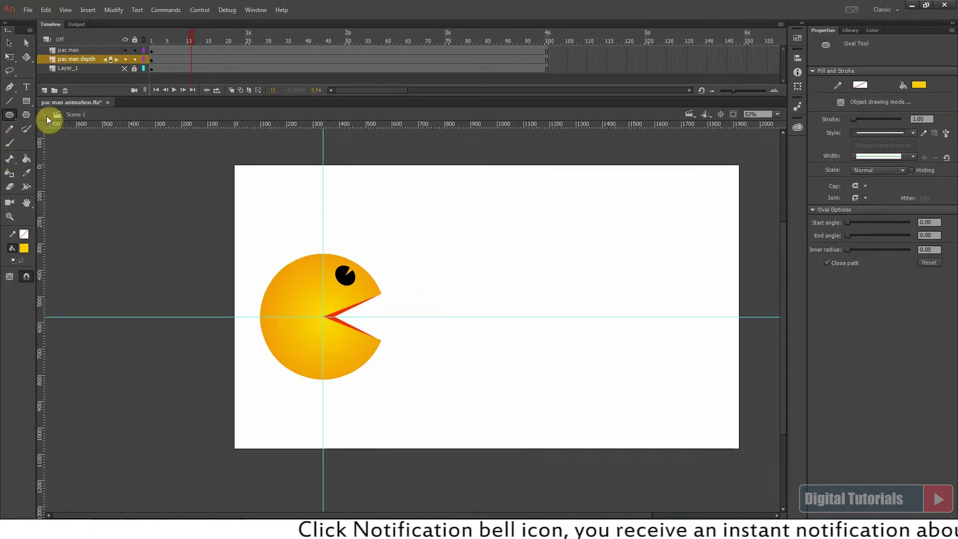
pyautogui.scroll(2, 467, 321)
pyautogui.click(44, 90)
pyautogui.doubleClick(72, 49)
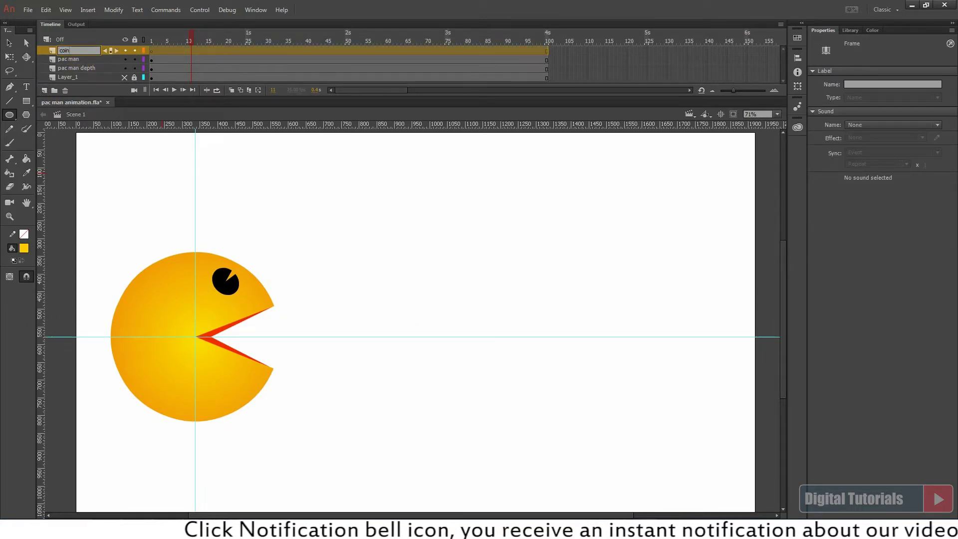
pyautogui.click(288, 182)
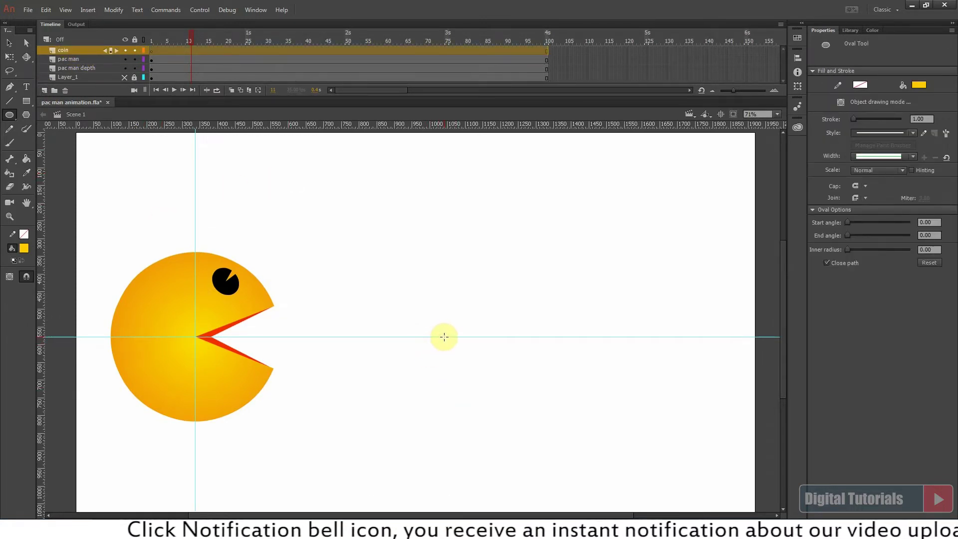
# - Draw a circle about 100 px wide on the horizontal guide in front of Pac-Man and fill it with a yellow-to-orange radial gradient
pyautogui.hotkey('shift', 'alt')
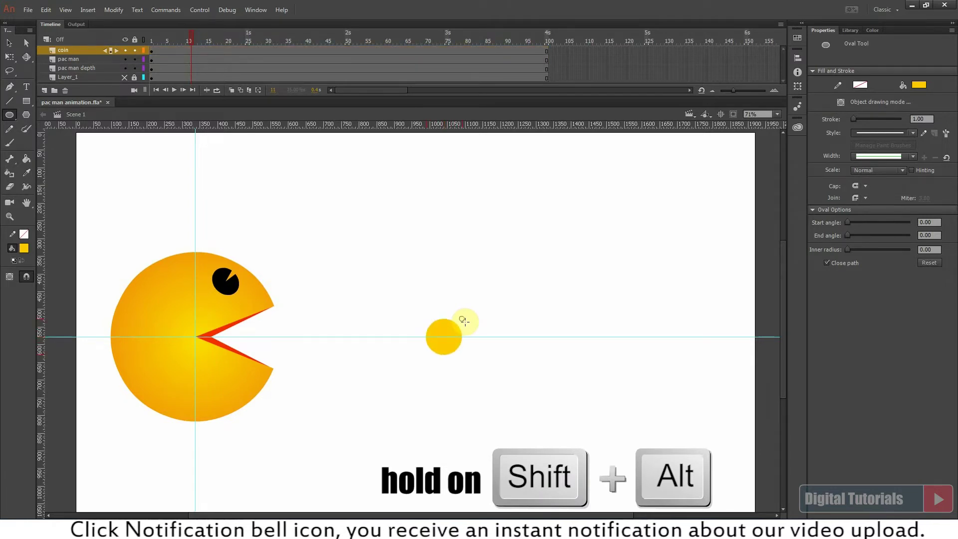
pyautogui.press('v')
pyautogui.click(871, 32)
pyautogui.click(880, 48)
pyautogui.click(877, 93)
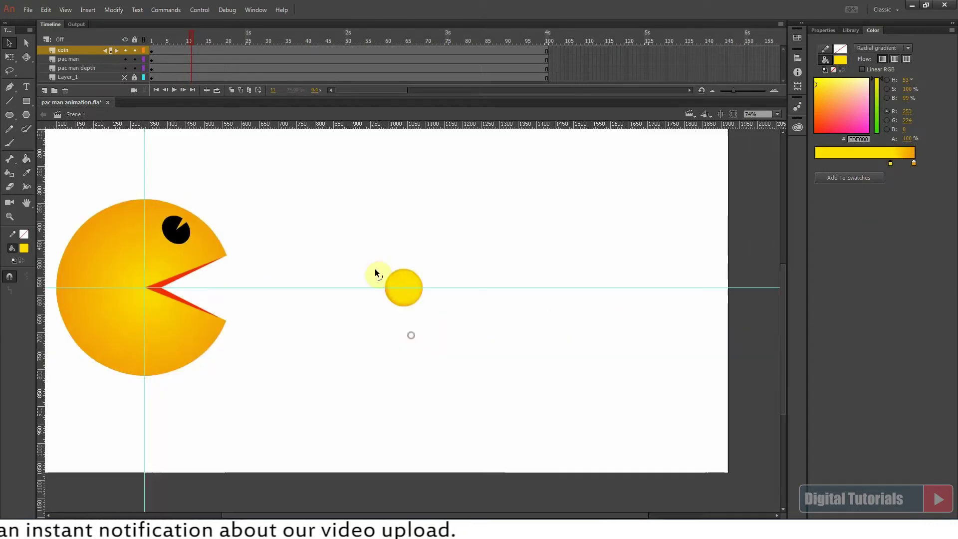
# - Convert the coin circle to a graphic symbol named "coin animation"
pyautogui.moveTo(374, 269); pyautogui.dragTo(476, 362)
pyautogui.press('F8')
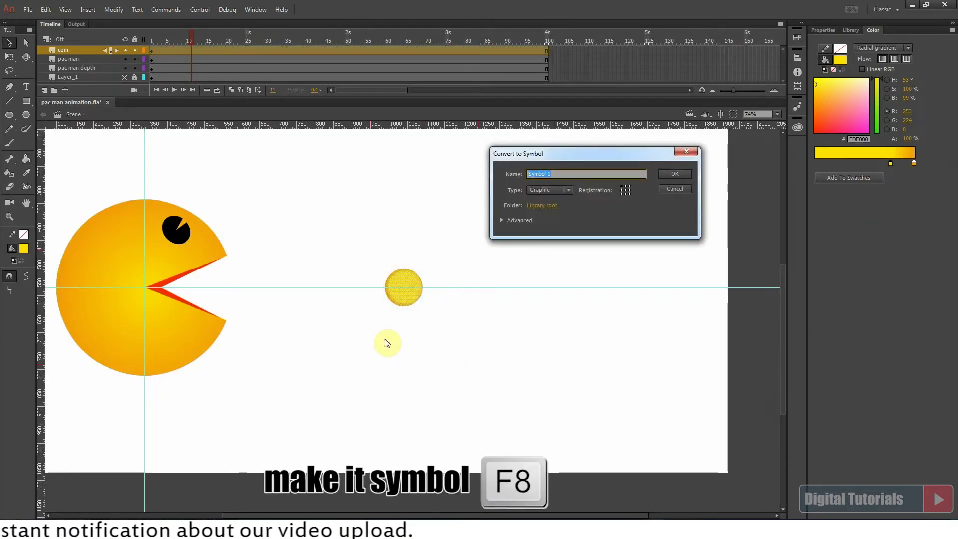
pyautogui.write('coin animation')
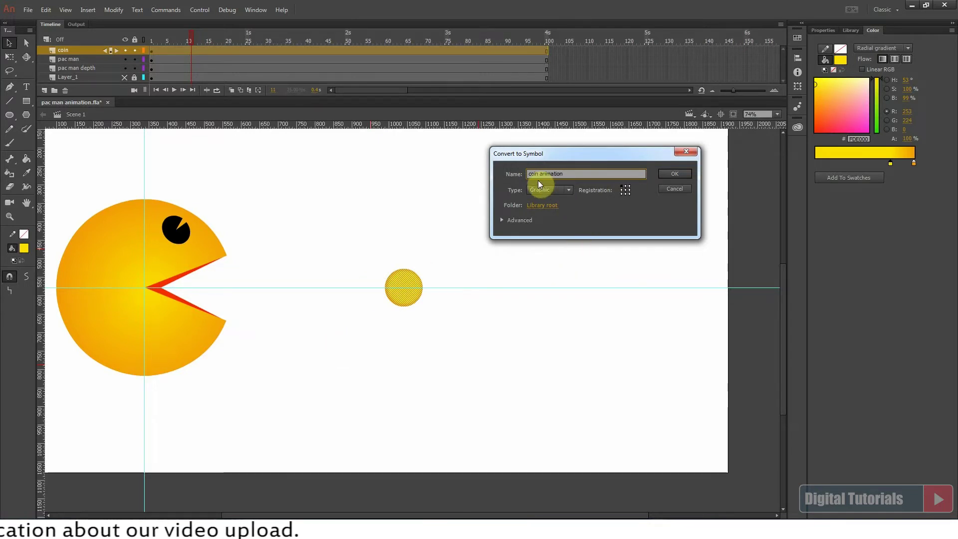
pyautogui.click(675, 173)
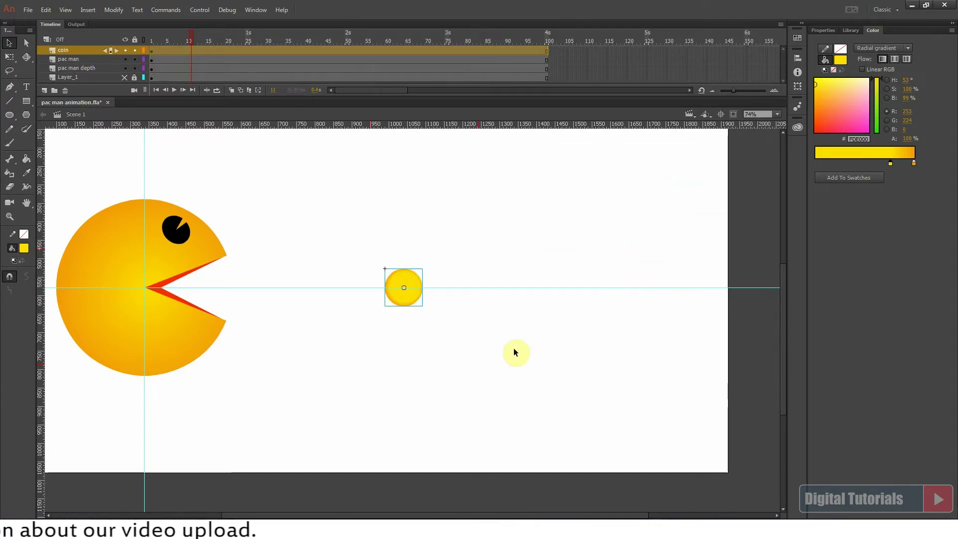
# - Inside the coin animation symbol, convert the circle to a nested graphic symbol named "coin"
pyautogui.doubleClick(409, 298)
pyautogui.moveTo(346, 235); pyautogui.dragTo(427, 322)
pyautogui.press('F8')
pyautogui.write('coin')
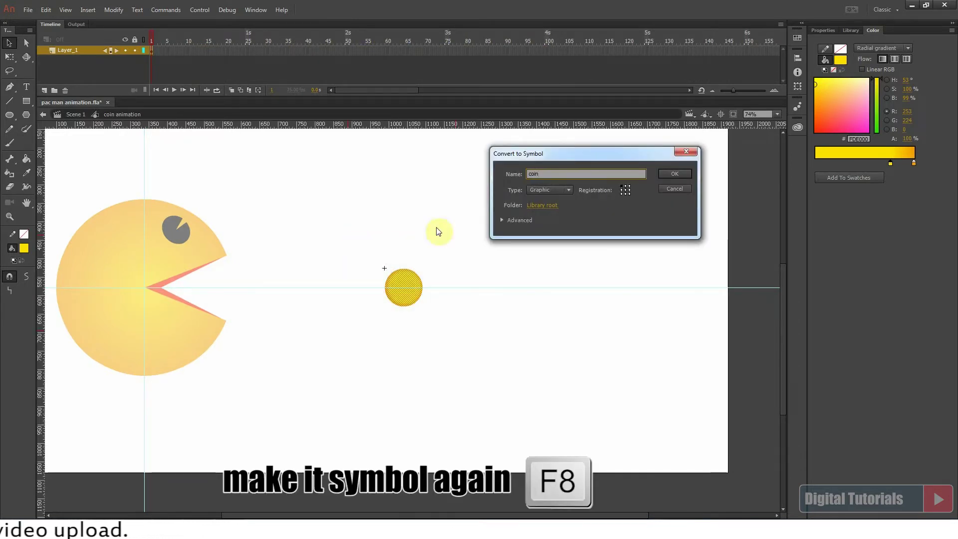
pyautogui.click(674, 174)
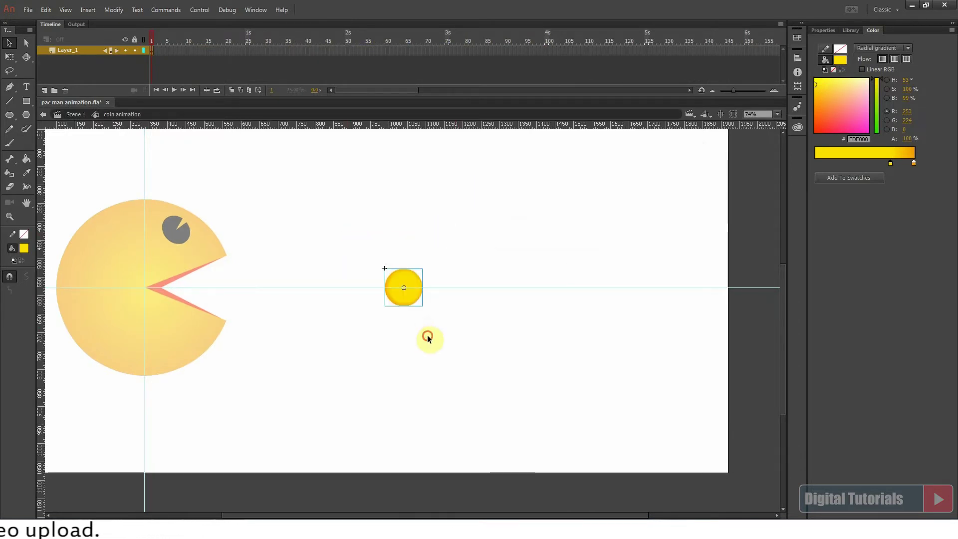
# - Extend the coin animation symbol's layer to frame 100 and move the coin horizontally off the stage's right edge
pyautogui.click(546, 50)
pyautogui.press('F5')
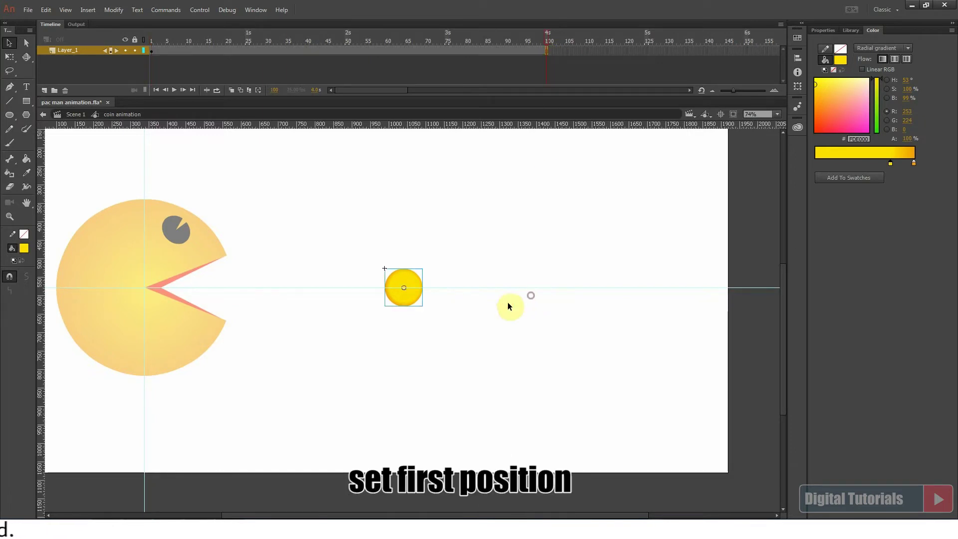
pyautogui.hotkey('shift', 'Right')
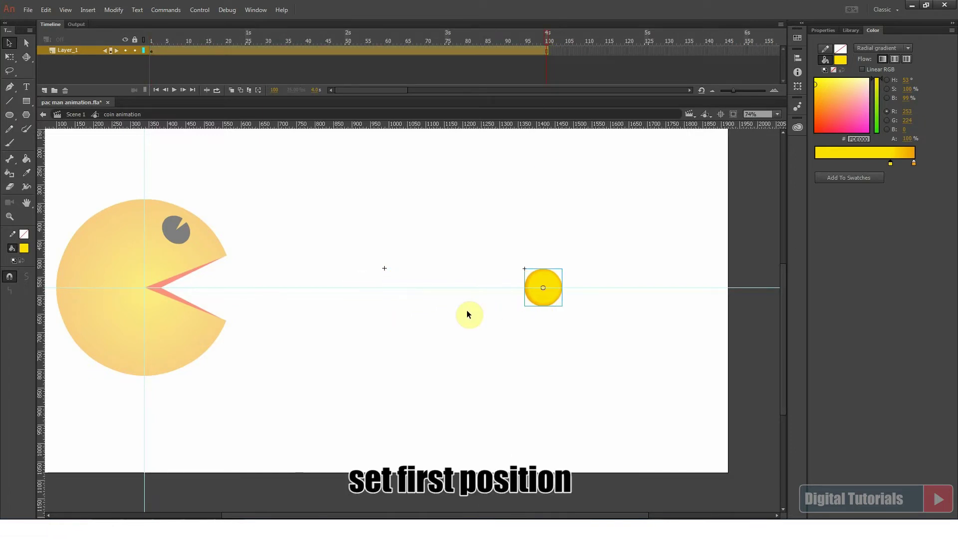
pyautogui.hotkey('shift', 'Right')
pyautogui.hotkey('ctrl', '-')
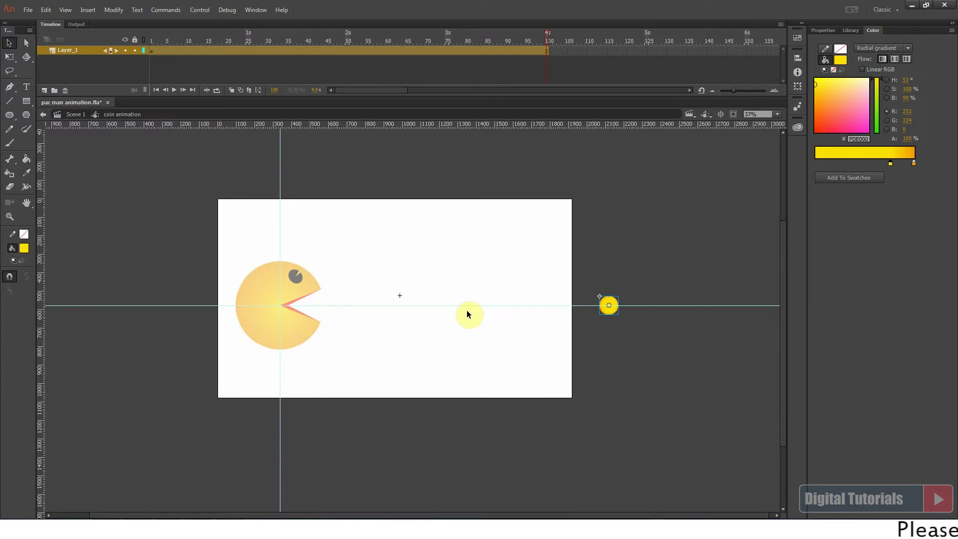
# - Add a keyframe at frame 100 and move the coin along the horizontal guide onto Pac-Man's body behind the mouth
pyautogui.moveTo(512, 31); pyautogui.dragTo(468, 51)
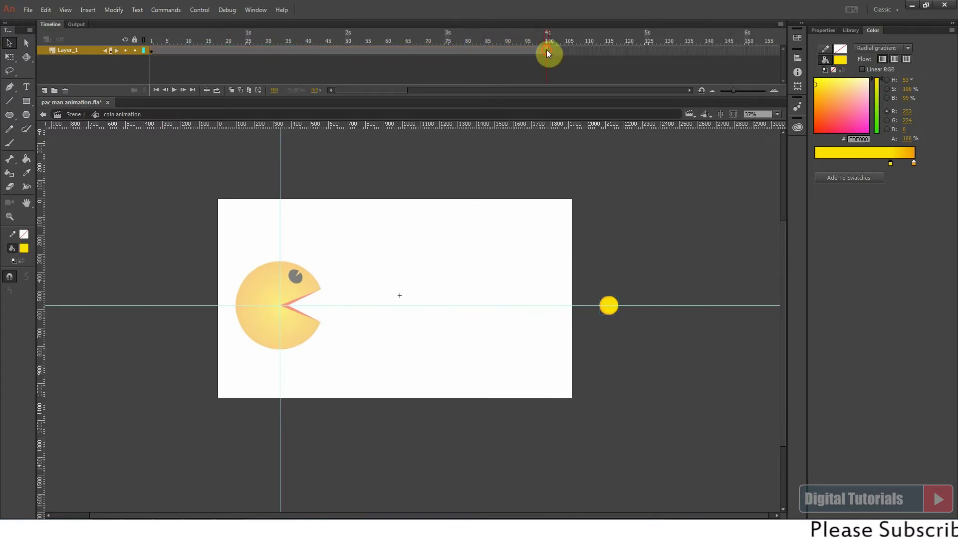
pyautogui.press('F6')
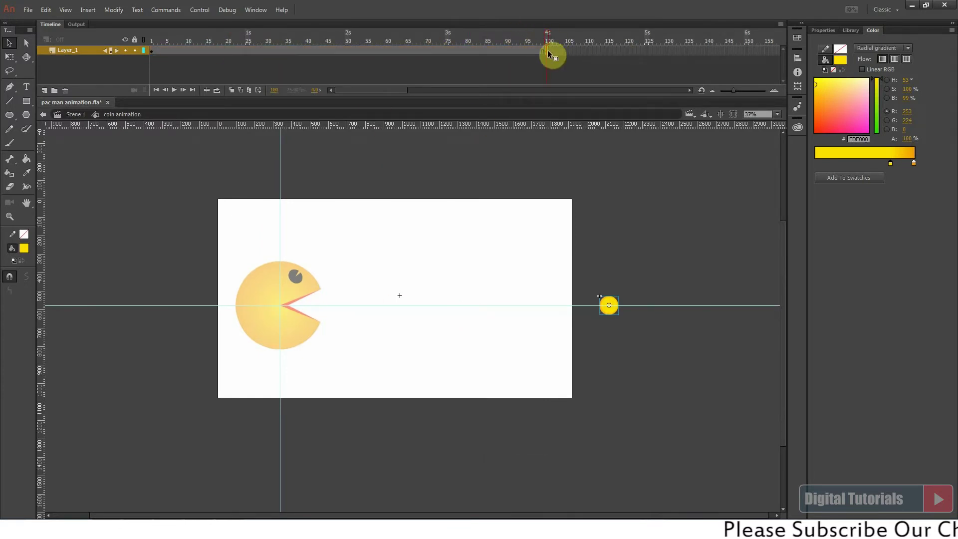
pyautogui.hotkey('shift', 'Left')
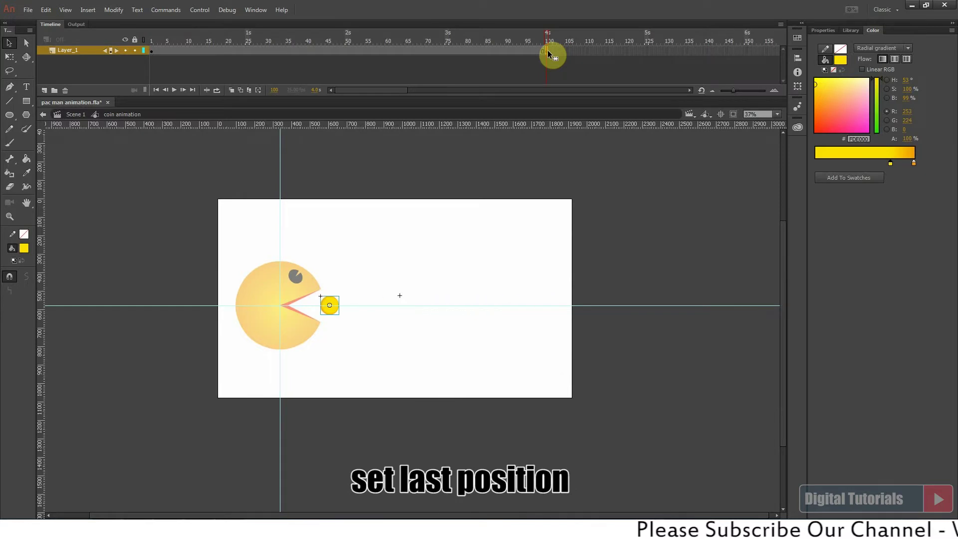
pyautogui.hotkey('shift', 'Left')
# - Create a classic tween between the coin's first and last keyframes and play it back
pyautogui.moveTo(547, 40)
pyautogui.mouseDown()
pyautogui.moveTo(310, 43)
pyautogui.moveTo(542, 51)
pyautogui.mouseUp()
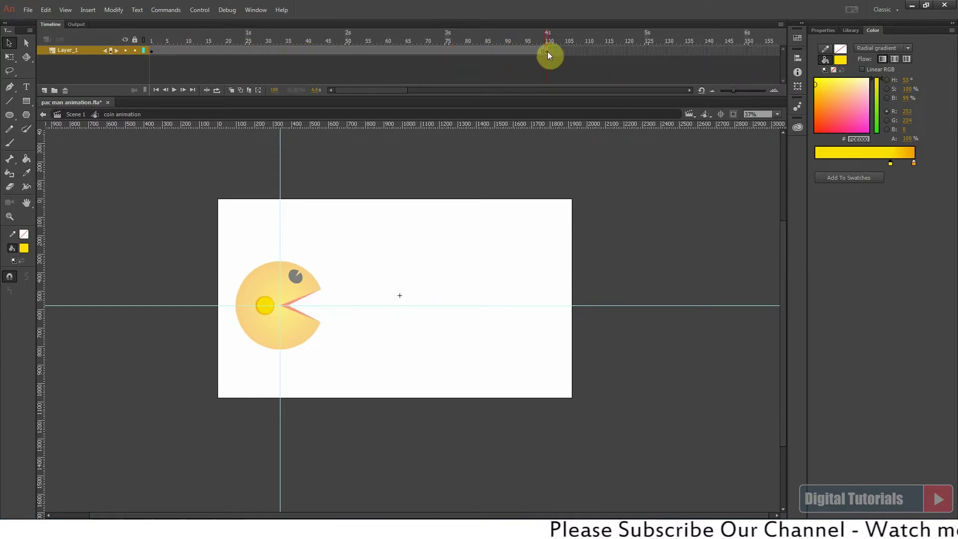
pyautogui.rightClick(497, 52)
pyautogui.click(508, 78)
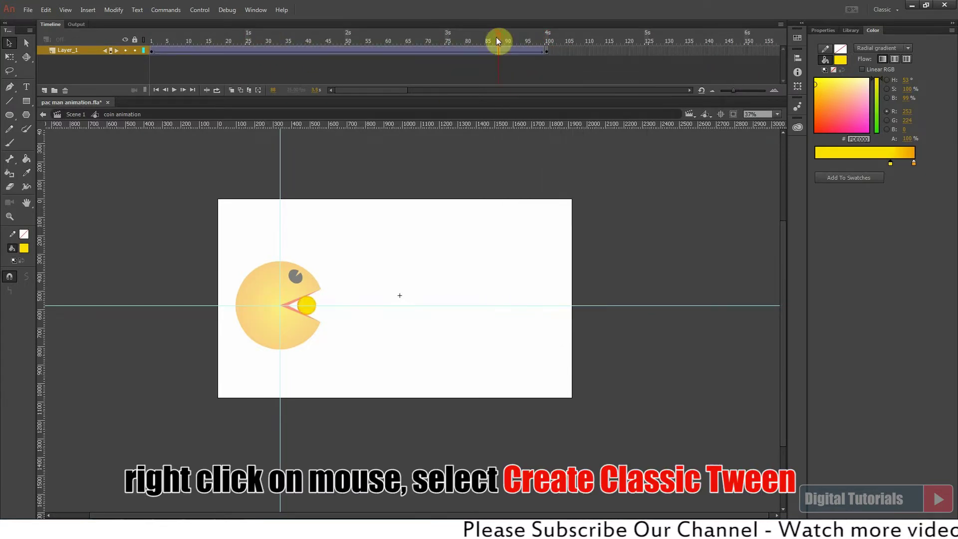
pyautogui.moveTo(496, 36); pyautogui.dragTo(118, 47)
pyautogui.click(174, 90)
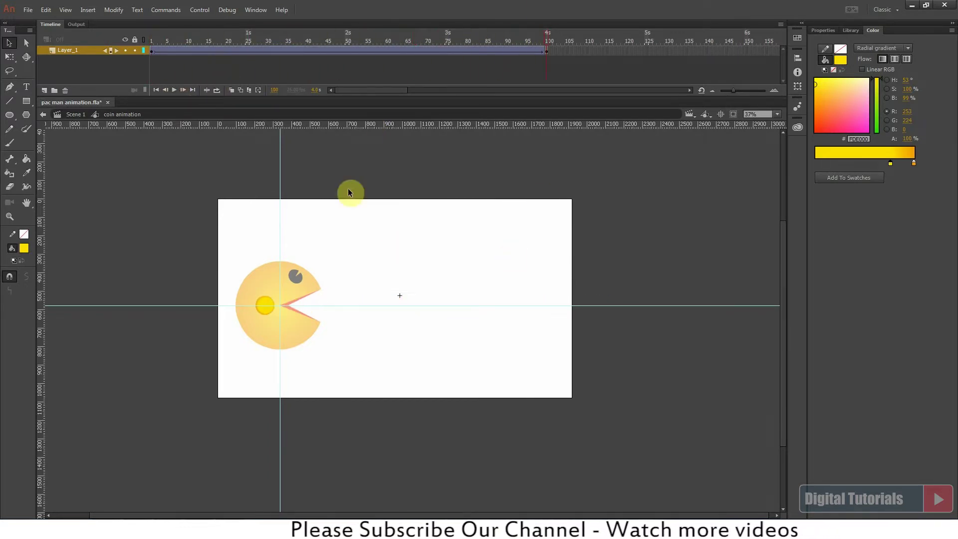
# - Shorten the coin tween by moving its end keyframe to frame 80, remove the frames after it, and play the result
pyautogui.click(547, 52)
pyautogui.moveTo(547, 52); pyautogui.dragTo(381, 40)
pyautogui.moveTo(471, 50); pyautogui.dragTo(689, 81)
pyautogui.hotkey('shift', 'F5')
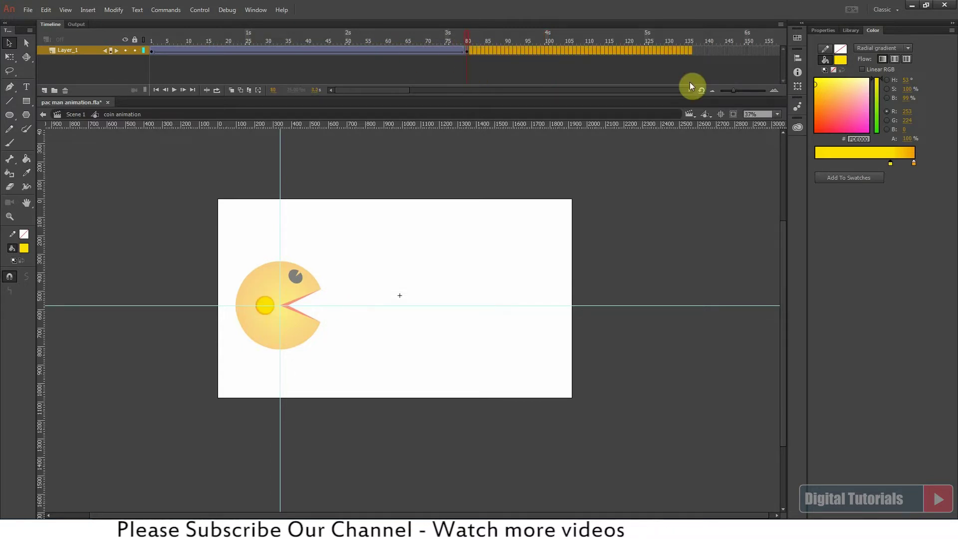
pyautogui.hotkey('shift', 'F5')
pyautogui.press('Return')
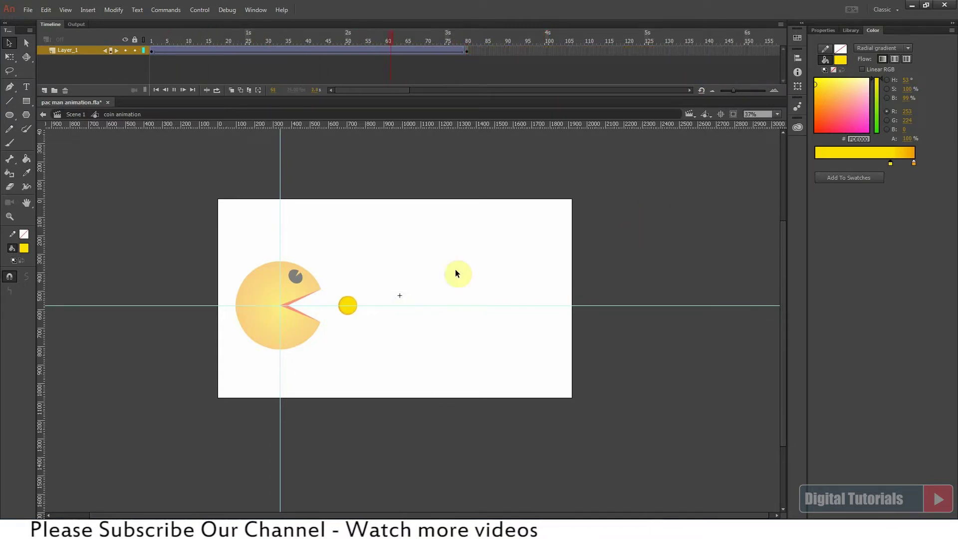
# - Return to Scene 1 and play the coin's movement together with Pac-Man's chewing to check the timing
pyautogui.doubleClick(439, 248)
pyautogui.moveTo(406, 45); pyautogui.dragTo(100, 76)
pyautogui.press('Return')
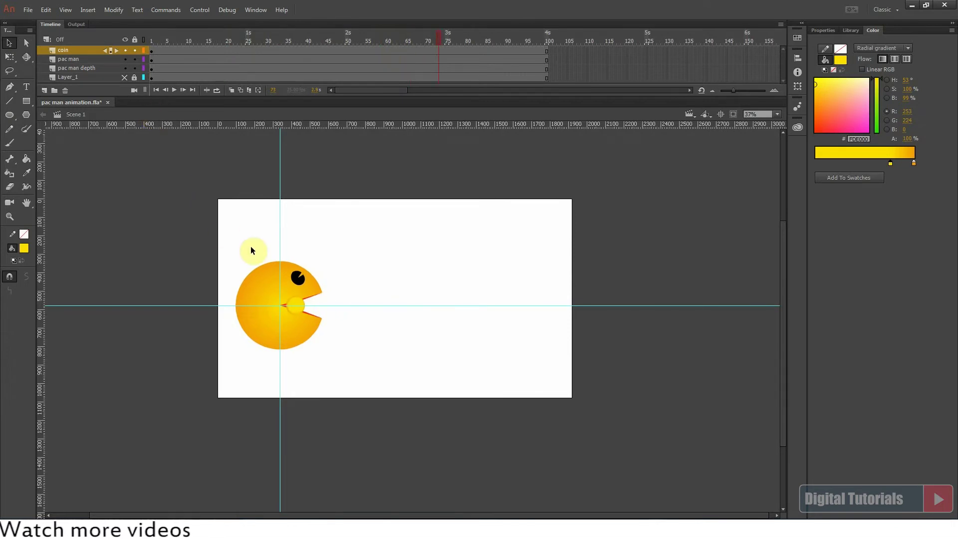
pyautogui.click(778, 114)
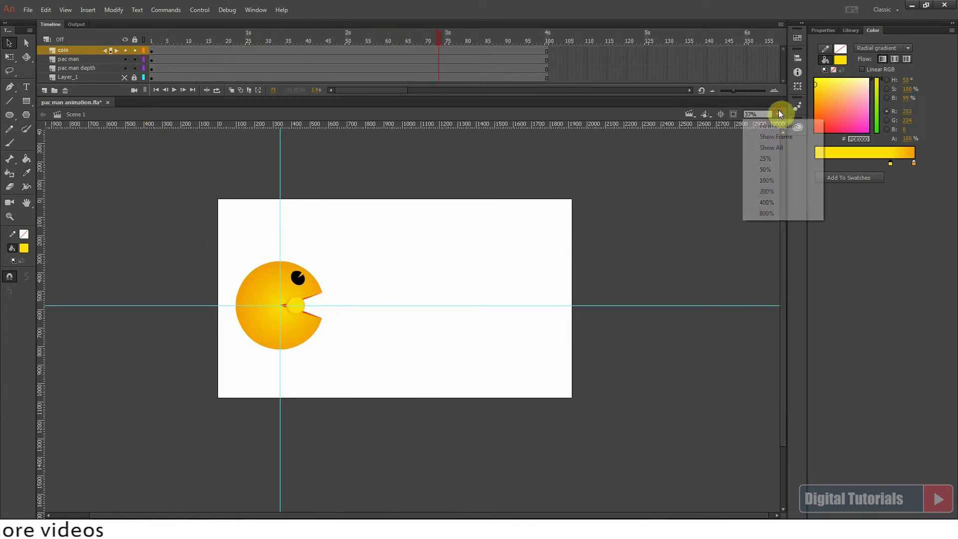
pyautogui.click(775, 136)
pyautogui.moveTo(442, 40); pyautogui.dragTo(415, 47)
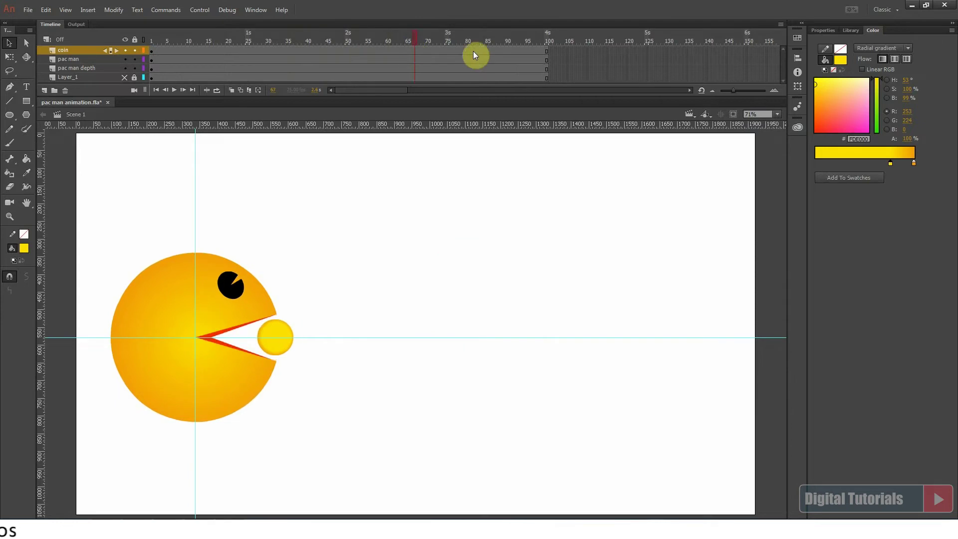
pyautogui.moveTo(473, 55); pyautogui.dragTo(542, 93)
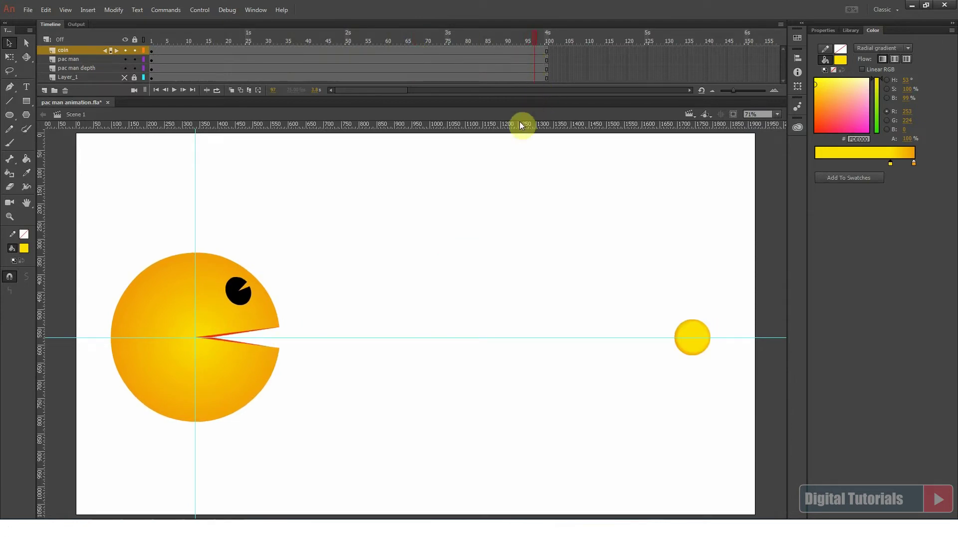
# - Extend all four Scene 1 layers to frame 200
pyautogui.moveTo(455, 99); pyautogui.dragTo(447, 104)
pyautogui.moveTo(564, 51); pyautogui.dragTo(564, 84)
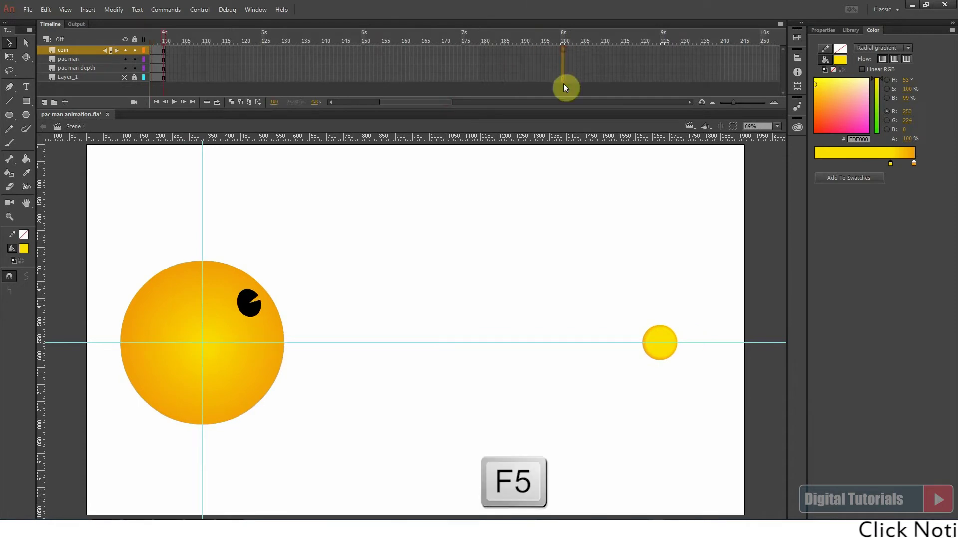
pyautogui.press('F5')
pyautogui.moveTo(564, 38); pyautogui.dragTo(47, 49)
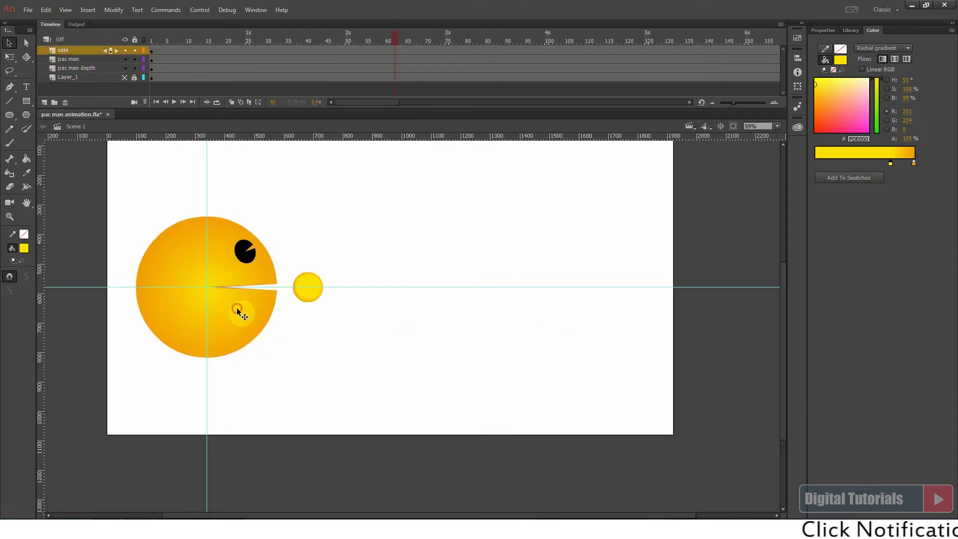
# - Set the first loop frame of both the pac man and pac man depth instances to 5 and check the bite timing
pyautogui.click(236, 307)
pyautogui.click(823, 30)
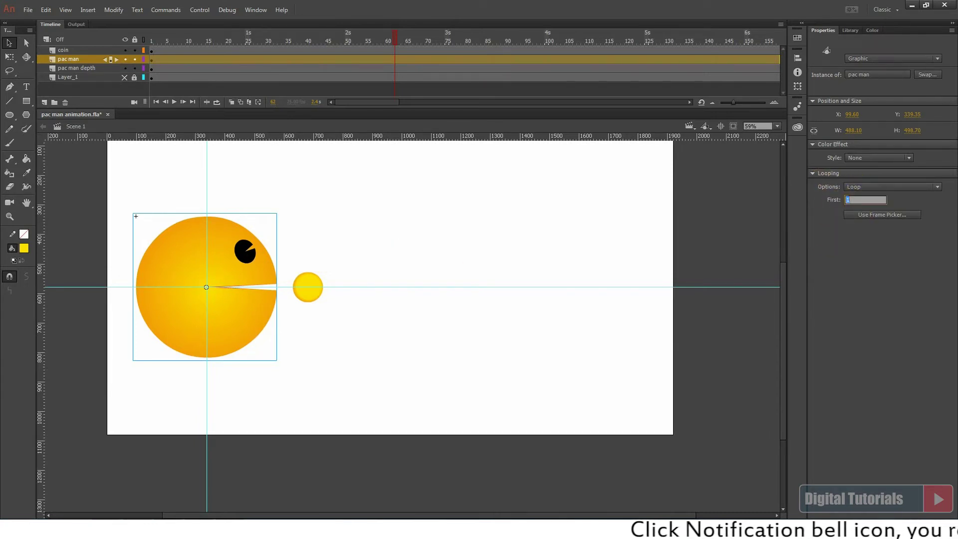
pyautogui.write('5')
pyautogui.press('Return')
pyautogui.click(264, 299)
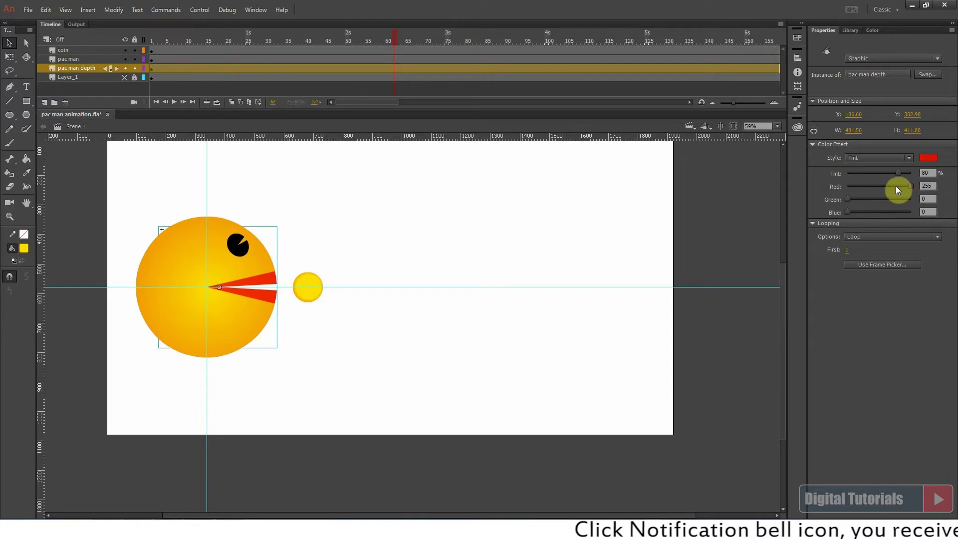
pyautogui.click(854, 247)
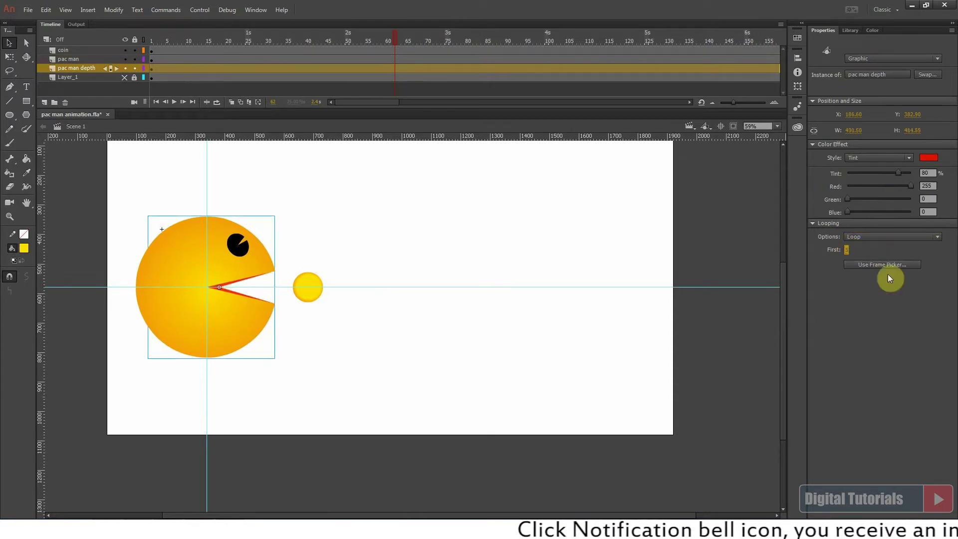
pyautogui.click(517, 379)
pyautogui.moveTo(163, 43); pyautogui.dragTo(419, 92)
pyautogui.click(238, 338)
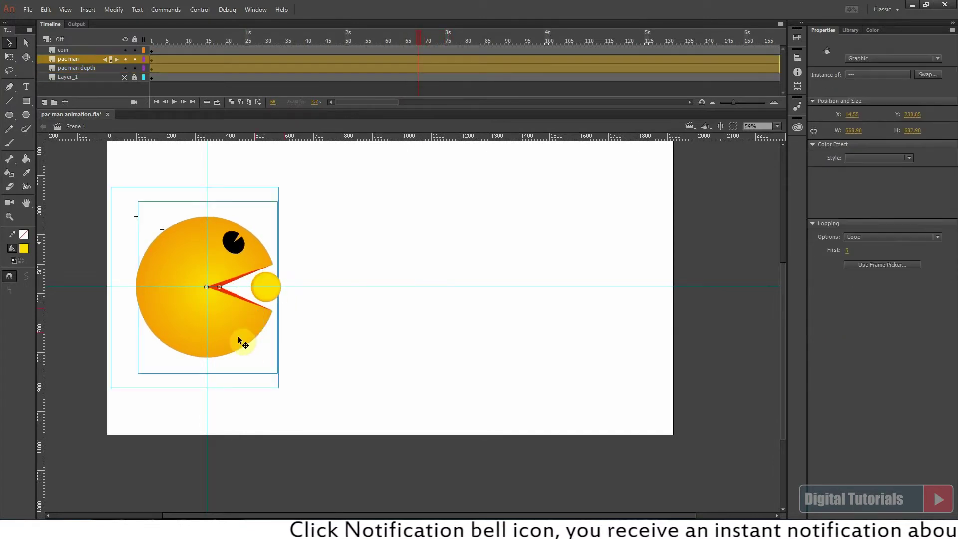
pyautogui.click(437, 39)
pyautogui.moveTo(438, 39); pyautogui.dragTo(412, 58)
# - Duplicate the coin animation instance in place and set the copy's first loop frame to 20
pyautogui.click(238, 291)
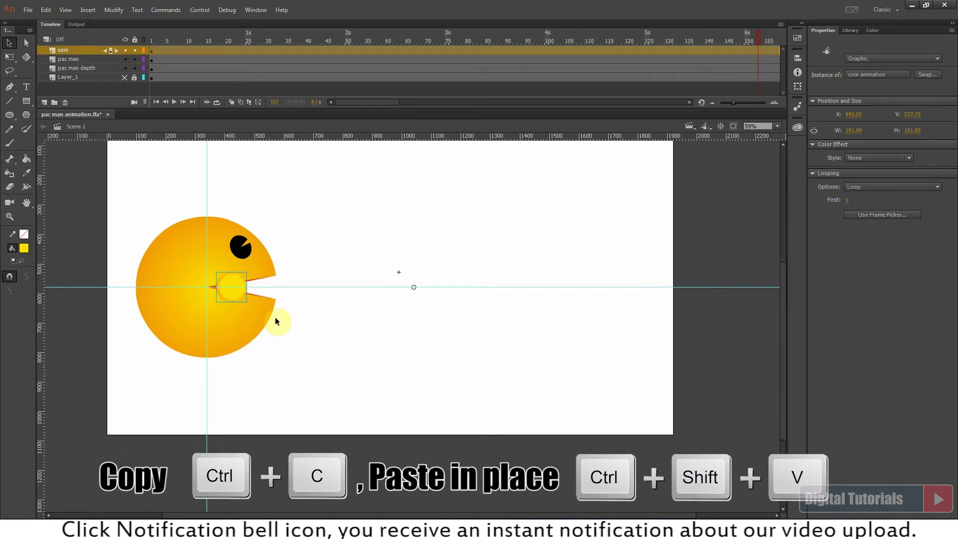
pyautogui.click(846, 199)
pyautogui.write('20')
pyautogui.press('Return')
pyautogui.click(658, 325)
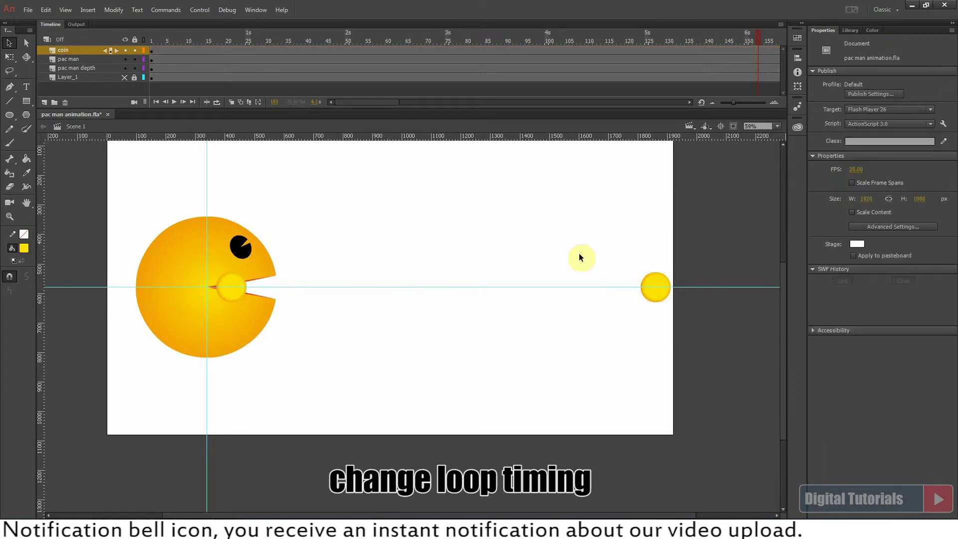
# - At frame 1, duplicate the second coin in place and set the new copy's first loop frame to 40
pyautogui.click(151, 42)
pyautogui.click(600, 291)
pyautogui.click(846, 199)
pyautogui.write('40')
pyautogui.press('Return')
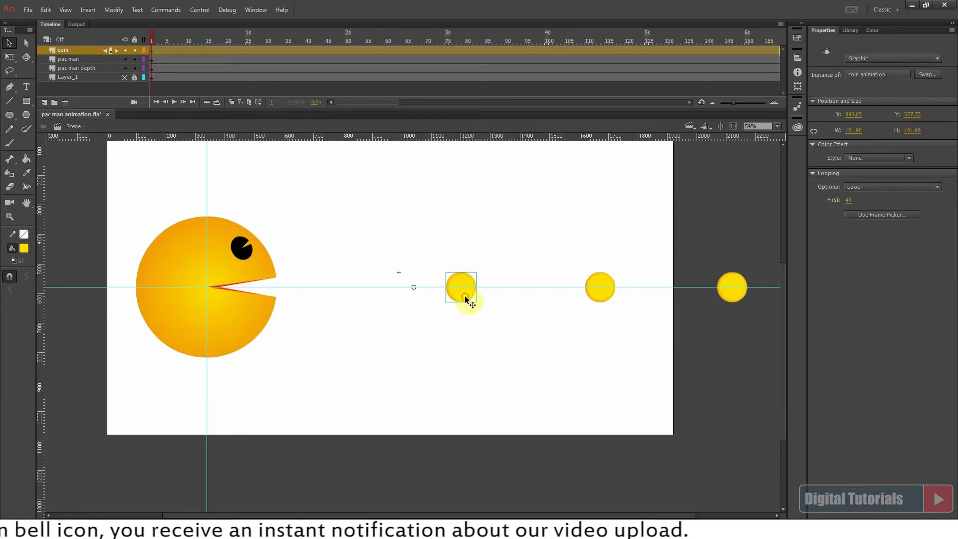
# - Duplicate the third coin in place with its first loop frame set to 60, play the animation, and return to frame 1
pyautogui.click(847, 200)
pyautogui.write('60')
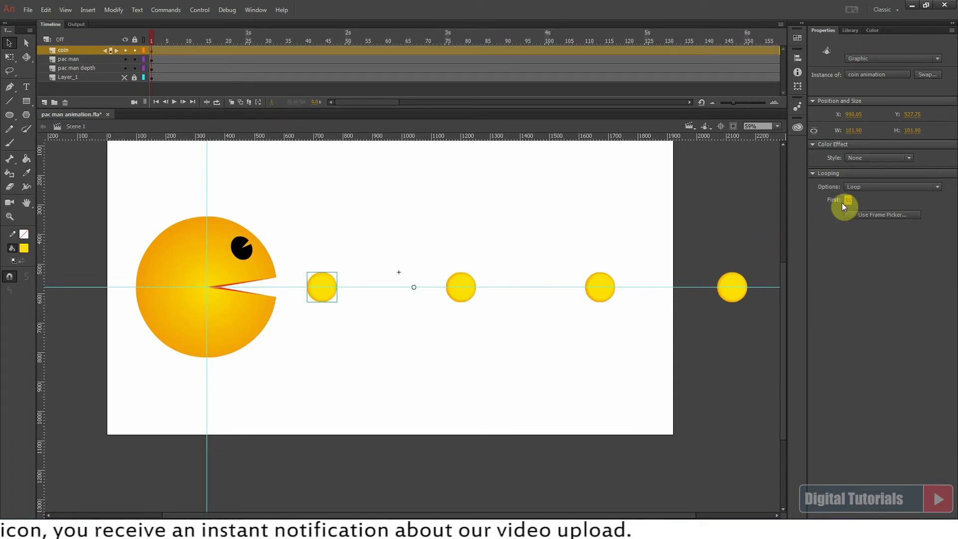
pyautogui.click(398, 378)
pyautogui.press('Return')
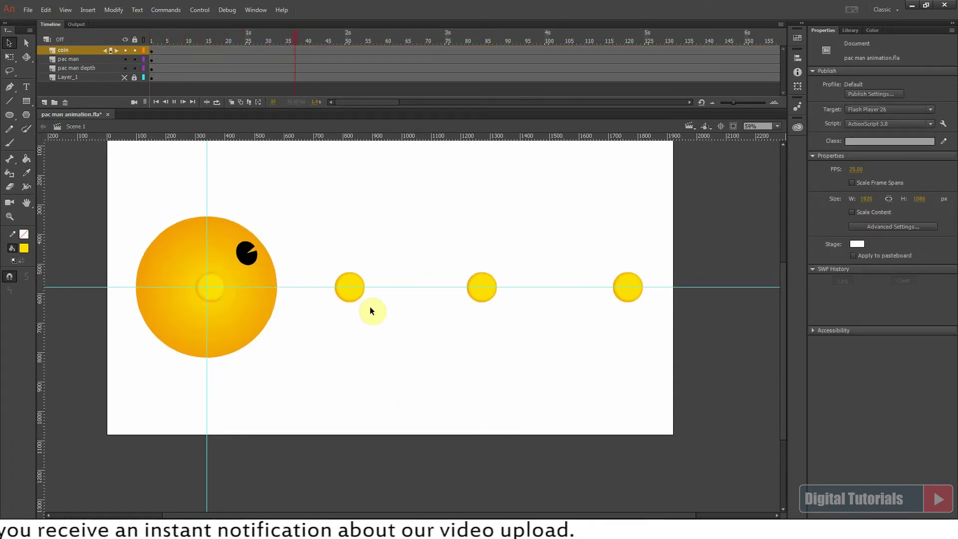
pyautogui.press('Return')
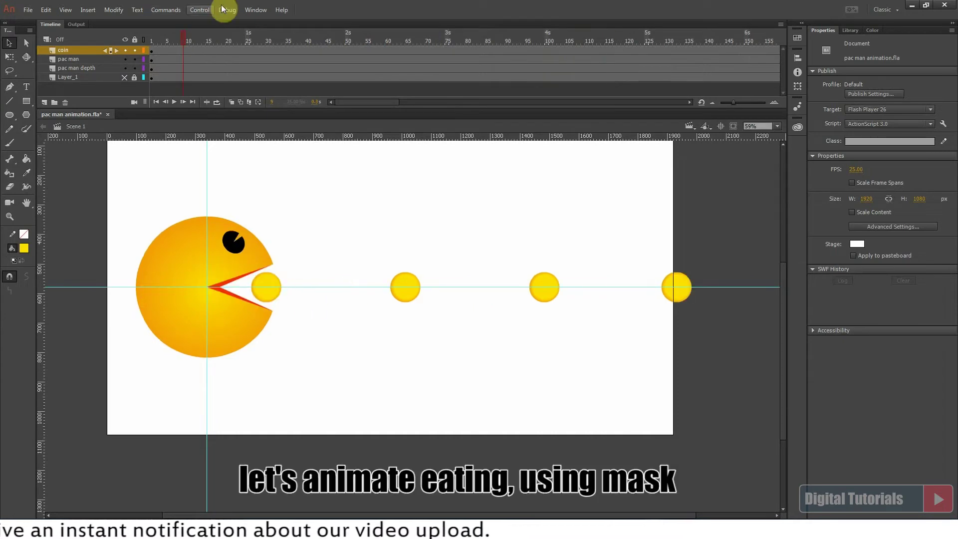
pyautogui.moveTo(179, 39); pyautogui.dragTo(151, 42)
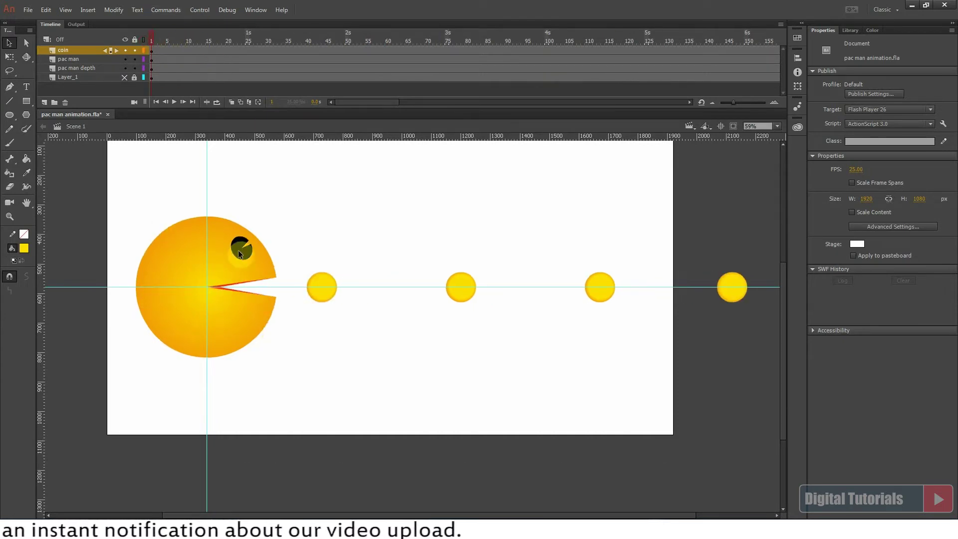
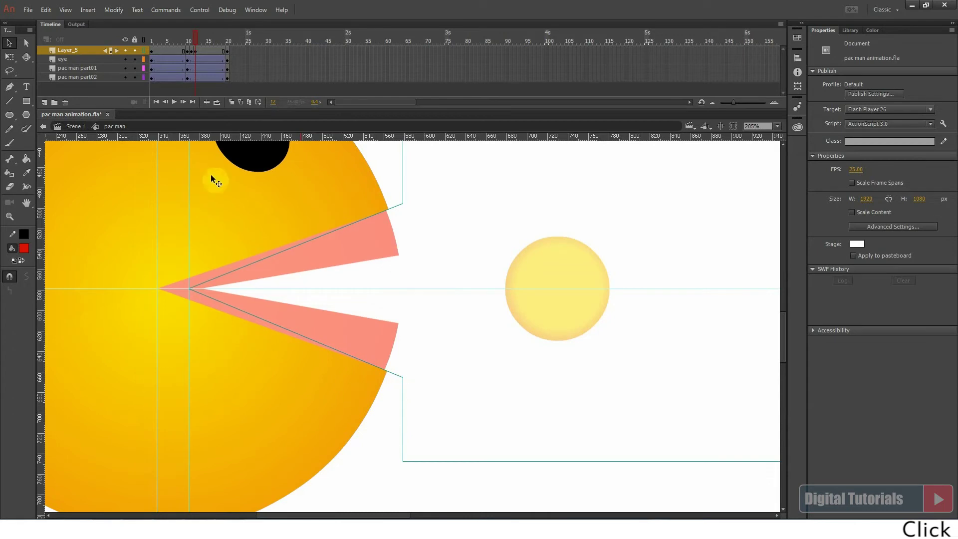
# - Add Layer_5 keyframes at frames 13 and 14 in the pac man symbol, moving the outline's mouth corners inward to follow the jaws
pyautogui.click(200, 51)
pyautogui.click(388, 178)
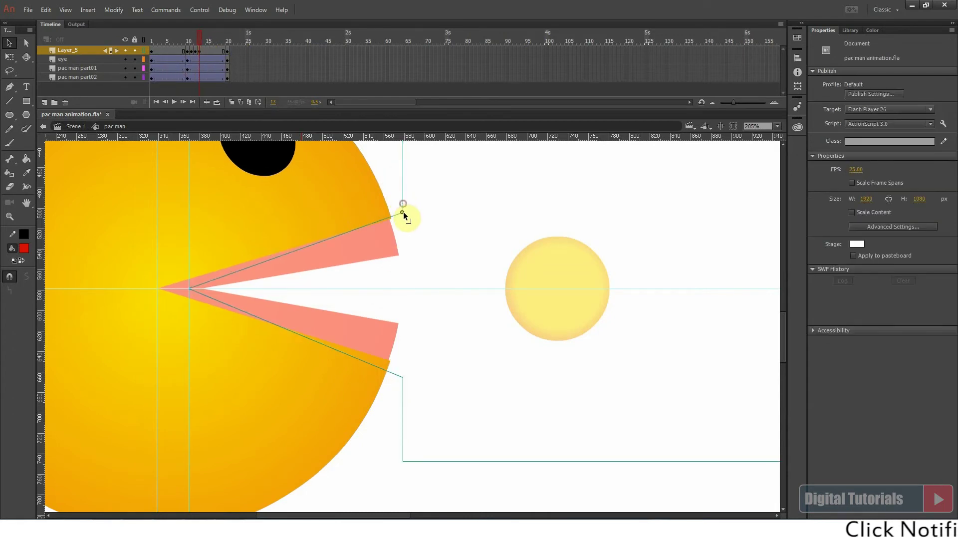
pyautogui.moveTo(402, 378); pyautogui.dragTo(402, 366)
pyautogui.click(204, 50)
pyautogui.moveTo(402, 216); pyautogui.dragTo(403, 227)
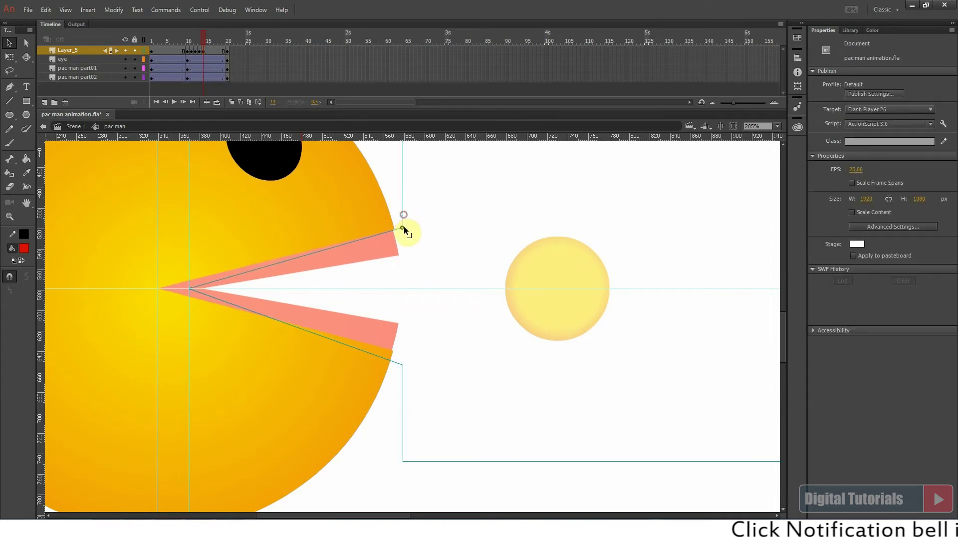
pyautogui.moveTo(401, 364); pyautogui.dragTo(402, 352)
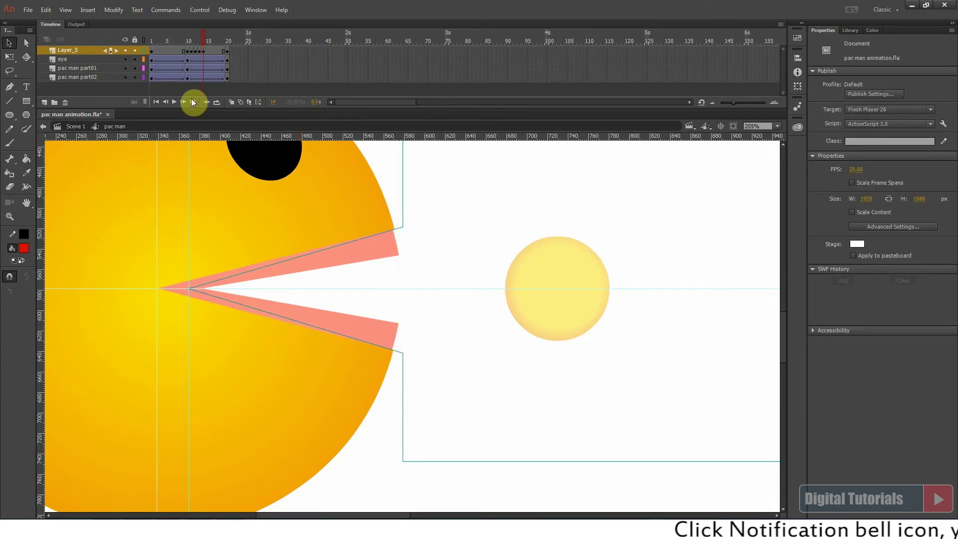
# - Add Layer_5 keyframes at frames 15 and 16, moving the outline's two mouth corners inward to follow the closing jaws
pyautogui.click(207, 53)
pyautogui.click(391, 245)
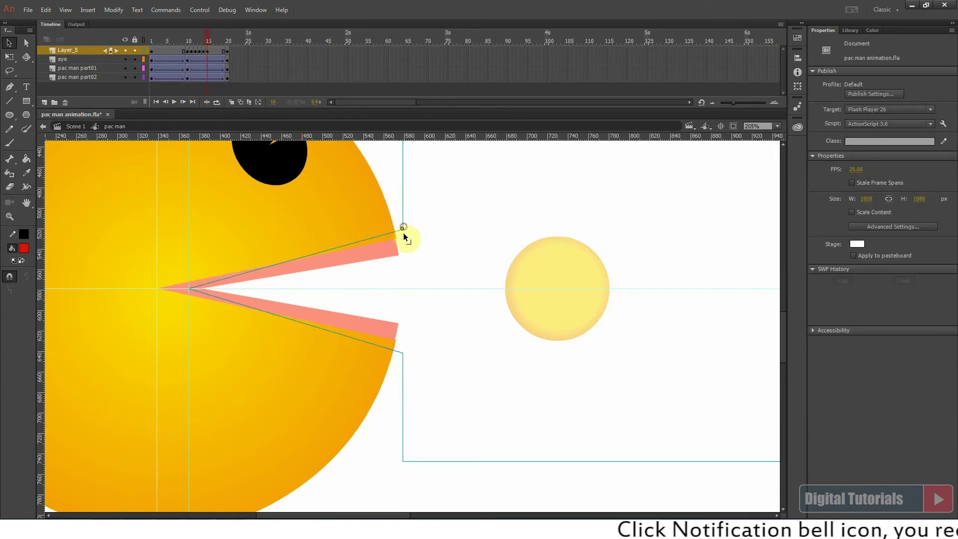
pyautogui.moveTo(402, 356); pyautogui.dragTo(402, 343)
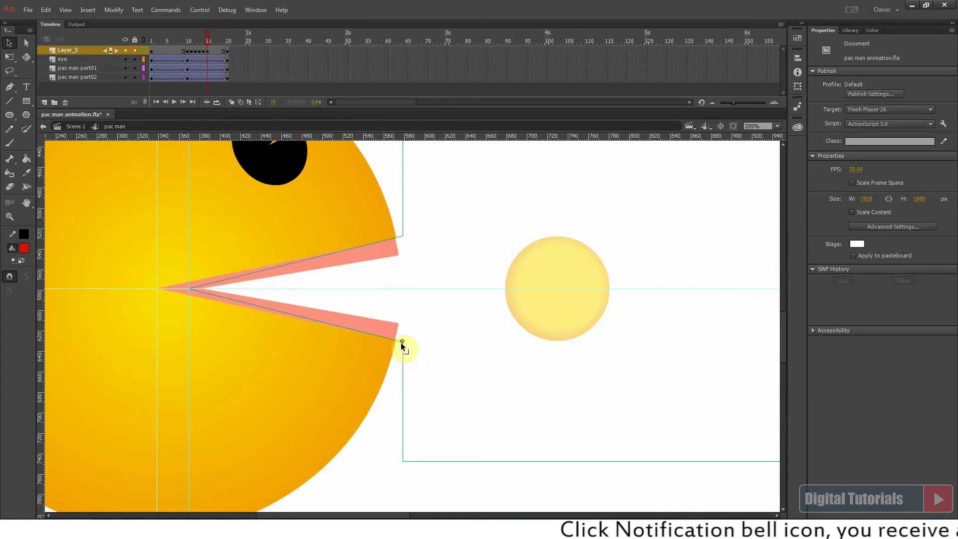
pyautogui.click(210, 53)
pyautogui.click(404, 238)
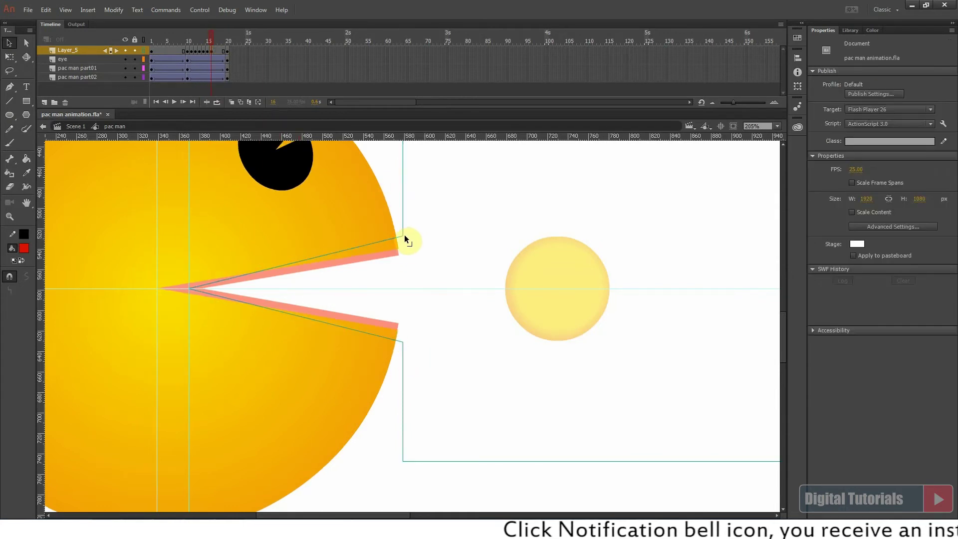
pyautogui.moveTo(402, 342); pyautogui.dragTo(402, 333)
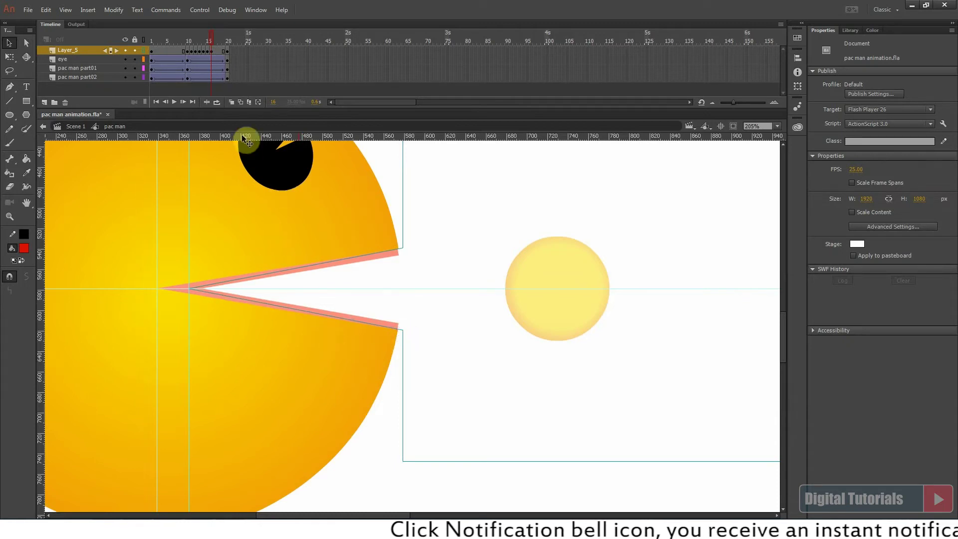
# - Add Layer_5 keyframes at frames 17 and 18, bringing the outline's mouth corners closer together to match the jaw edges
pyautogui.click(216, 52)
pyautogui.click(404, 248)
pyautogui.moveTo(403, 259); pyautogui.dragTo(403, 258)
pyautogui.moveTo(403, 329); pyautogui.dragTo(403, 320)
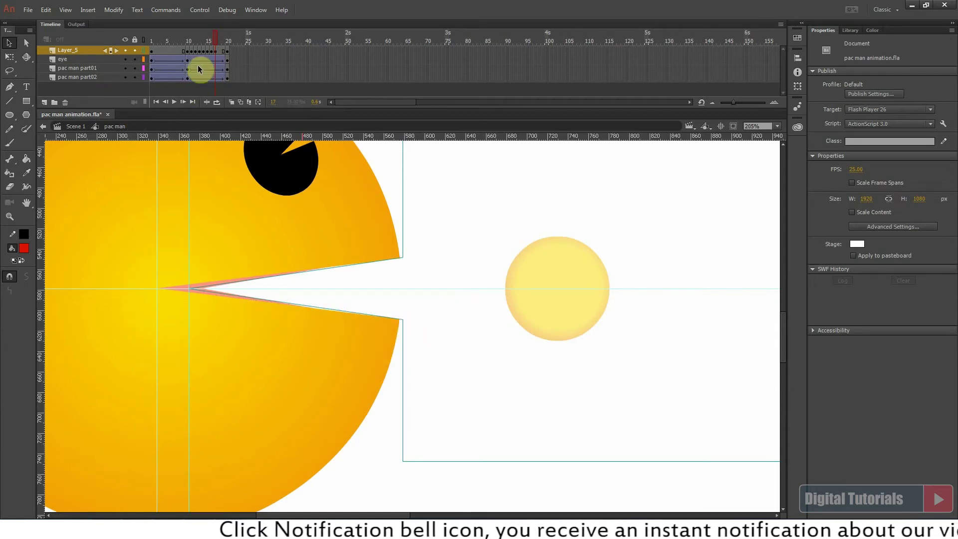
pyautogui.click(221, 52)
pyautogui.click(399, 253)
pyautogui.moveTo(402, 255); pyautogui.dragTo(402, 262)
pyautogui.moveTo(404, 321); pyautogui.dragTo(402, 308)
# - Fine-tune the outline's mouth corners at frame 17 and pull both corners nearly together at frame 19
pyautogui.click(217, 40)
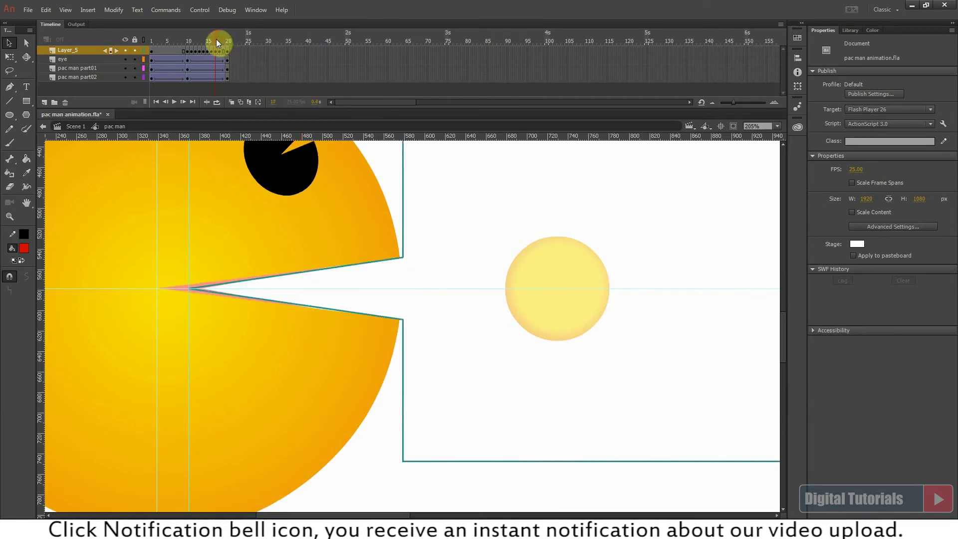
pyautogui.moveTo(403, 319); pyautogui.dragTo(403, 323)
pyautogui.moveTo(402, 258); pyautogui.dragTo(403, 256)
pyautogui.click(402, 256)
pyautogui.click(420, 273)
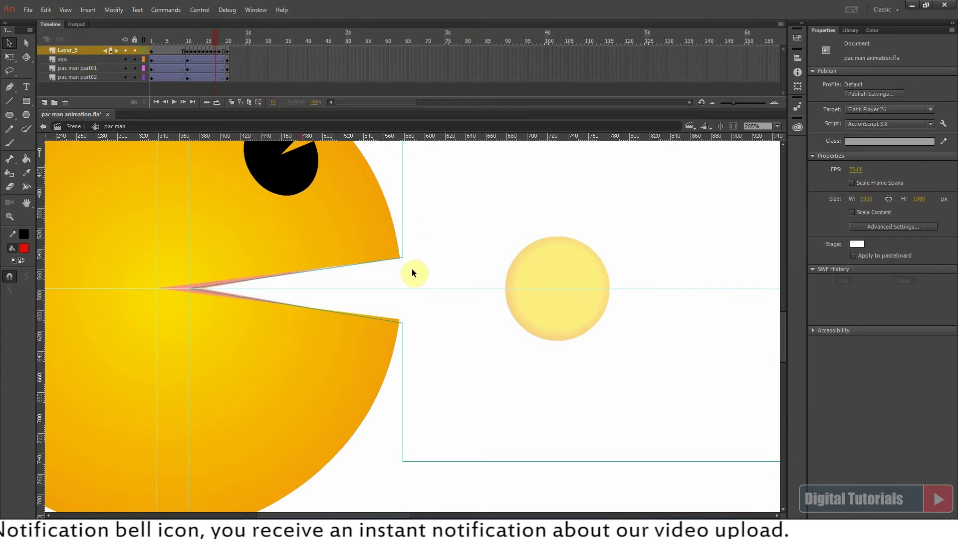
pyautogui.click(212, 34)
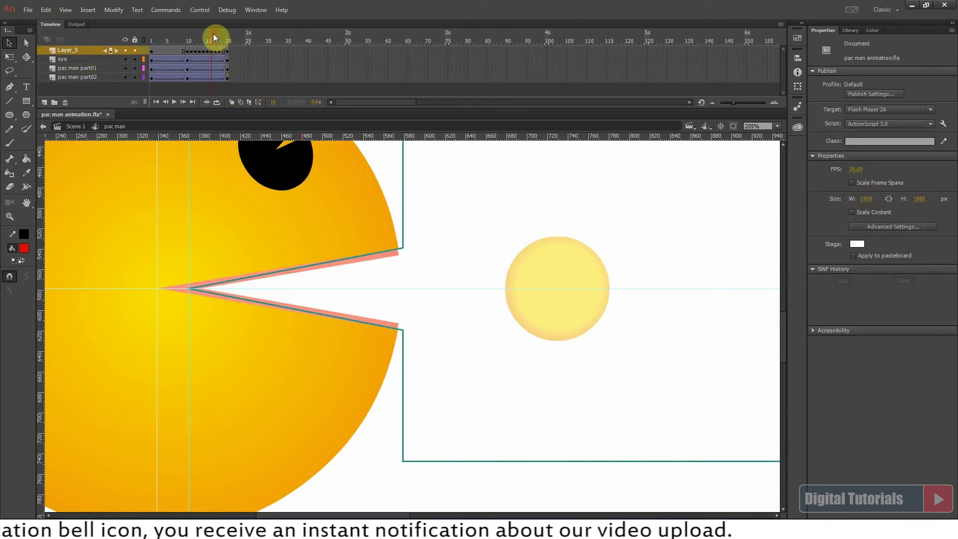
pyautogui.moveTo(210, 33); pyautogui.dragTo(222, 36)
pyautogui.moveTo(404, 266); pyautogui.dragTo(407, 280)
pyautogui.moveTo(403, 315); pyautogui.dragTo(403, 299)
# - Copy Layer_5's keyframes 19 to 16 onto frames 2 to 5 in reverse order, then widen the mouth corners slightly at frame 5
pyautogui.moveTo(181, 47); pyautogui.dragTo(155, 52)
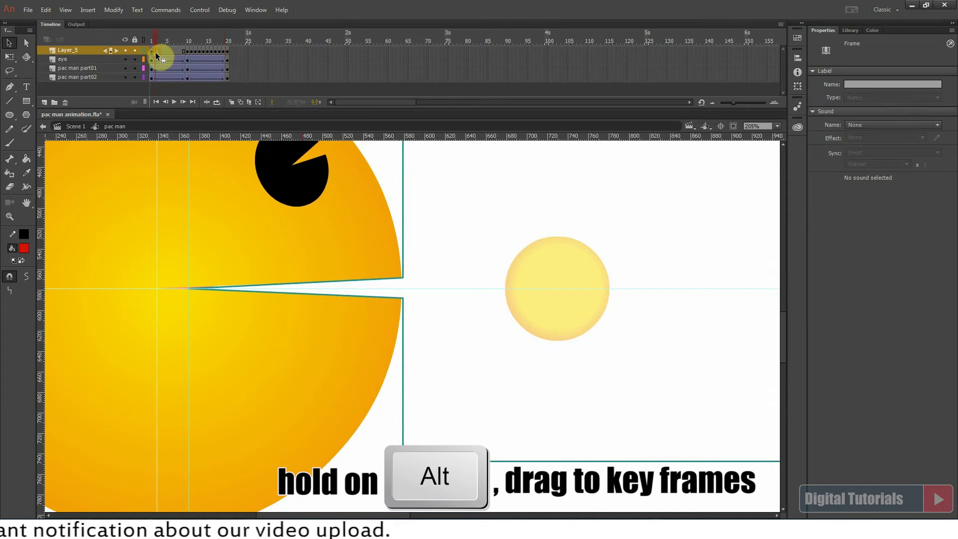
pyautogui.moveTo(232, 57); pyautogui.dragTo(158, 52)
pyautogui.moveTo(220, 56); pyautogui.dragTo(211, 50)
pyautogui.click(169, 51)
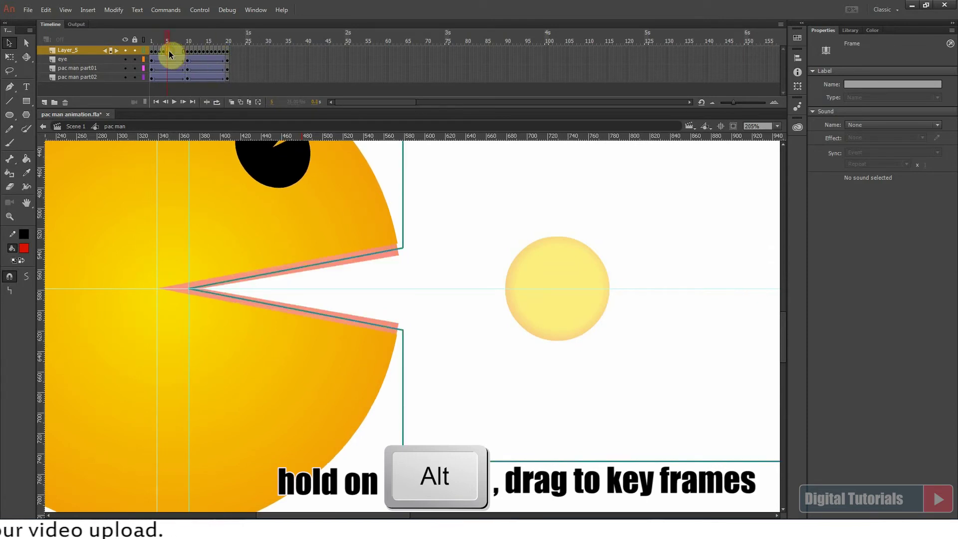
pyautogui.click(409, 257)
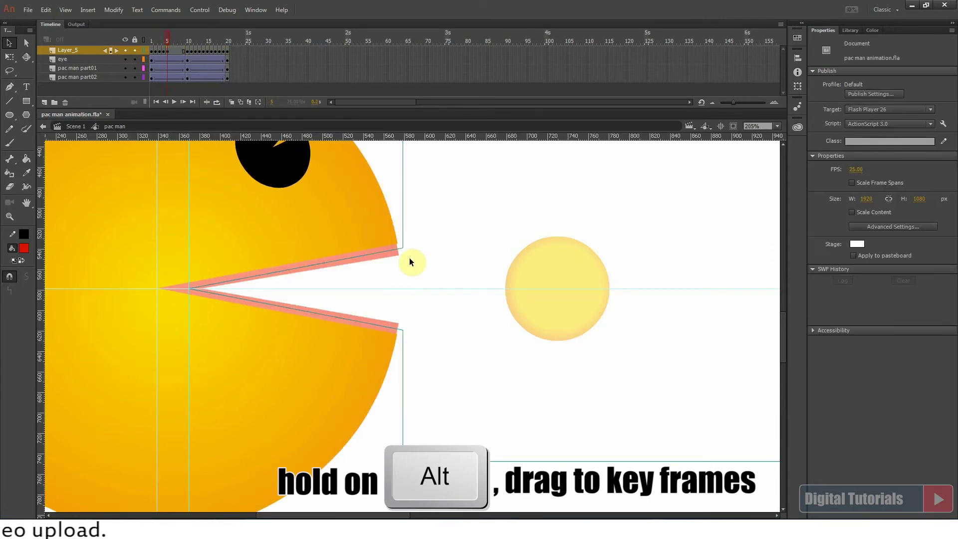
pyautogui.moveTo(402, 243); pyautogui.dragTo(402, 241)
pyautogui.moveTo(403, 330); pyautogui.dragTo(402, 336)
# - Add a Layer_5 keyframe at frame 6 and move the outline's mouth corners outward to the opening jaws
pyautogui.moveTo(166, 36); pyautogui.dragTo(169, 36)
pyautogui.click(171, 52)
pyautogui.press('F6')
pyautogui.click(390, 167)
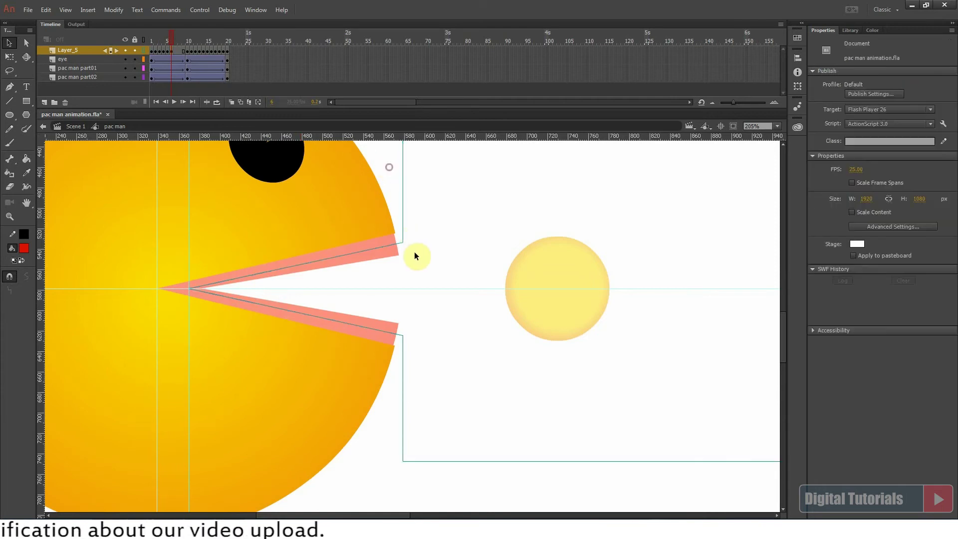
pyautogui.moveTo(403, 242); pyautogui.dragTo(402, 232)
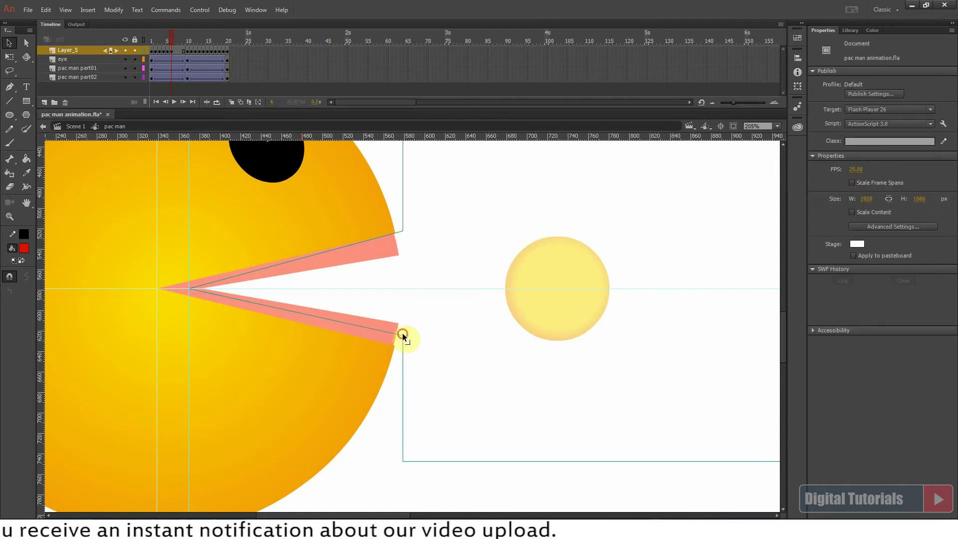
pyautogui.moveTo(402, 334); pyautogui.dragTo(402, 347)
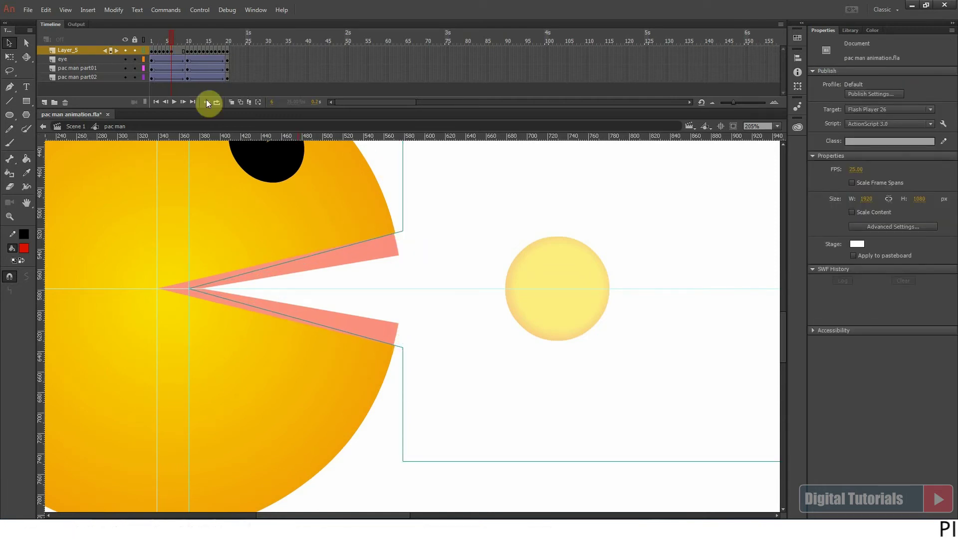
# - Add Layer_5 keyframes at frames 7 and 8, spreading the outline's mouth corners further to follow the opening jaws
pyautogui.click(175, 52)
pyautogui.click(390, 197)
pyautogui.moveTo(403, 231); pyautogui.dragTo(402, 219)
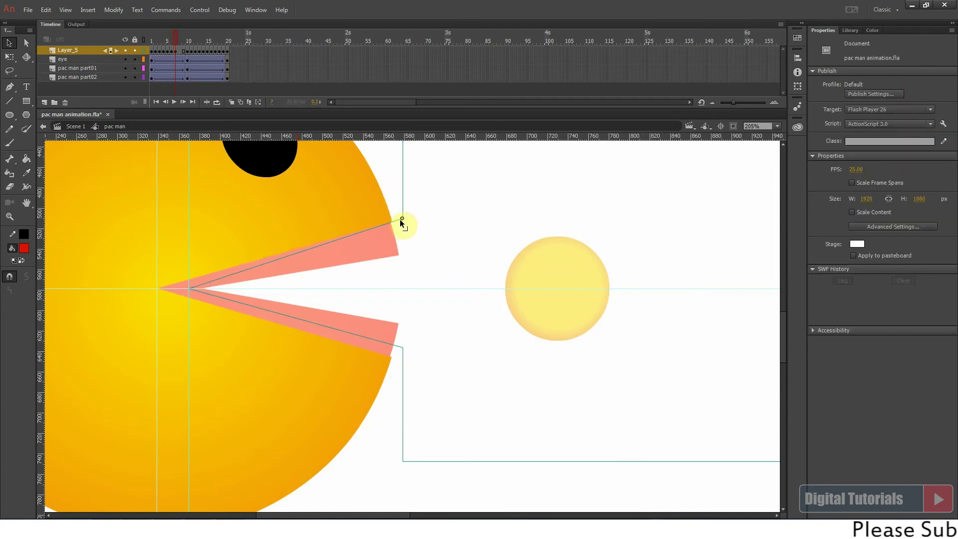
pyautogui.moveTo(403, 348); pyautogui.dragTo(402, 360)
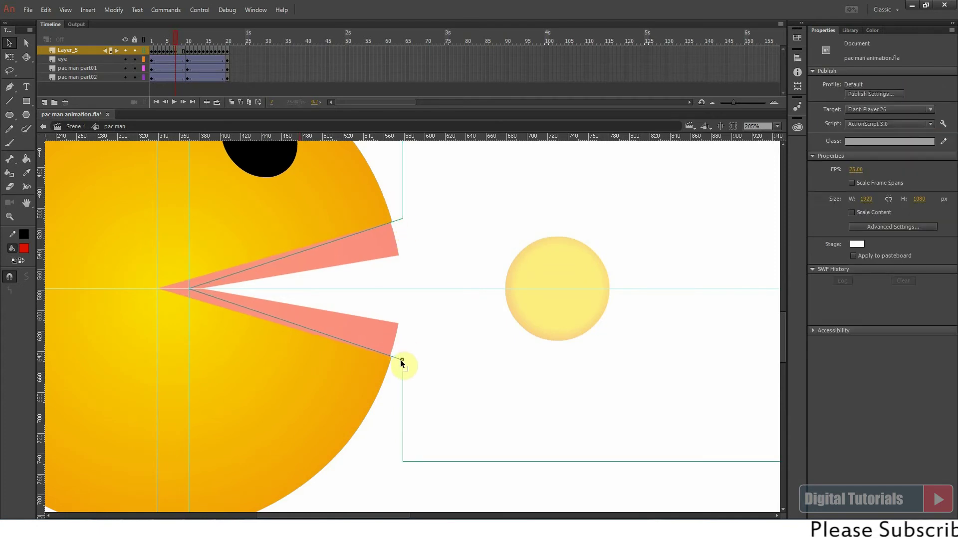
pyautogui.click(180, 50)
pyautogui.click(429, 271)
pyautogui.moveTo(402, 218); pyautogui.dragTo(401, 208)
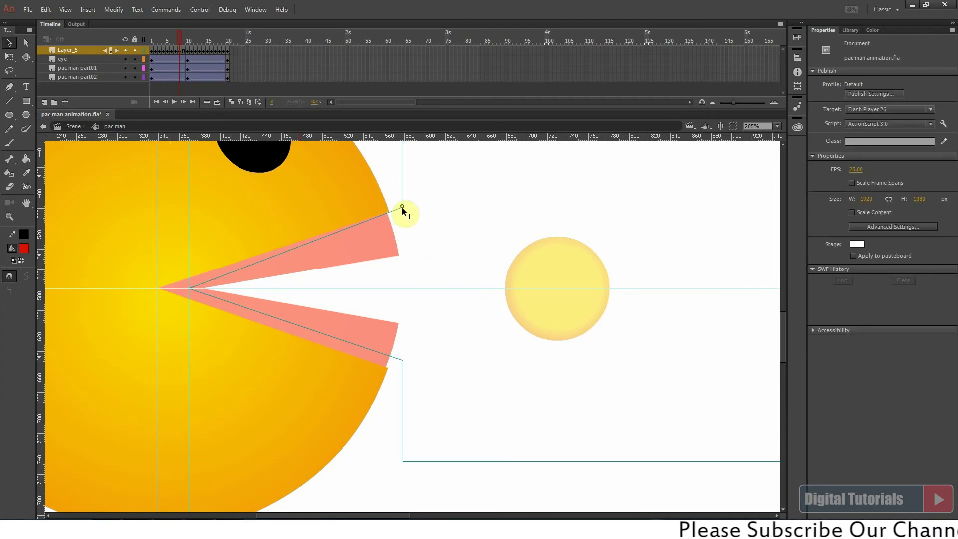
pyautogui.moveTo(402, 360); pyautogui.dragTo(399, 373)
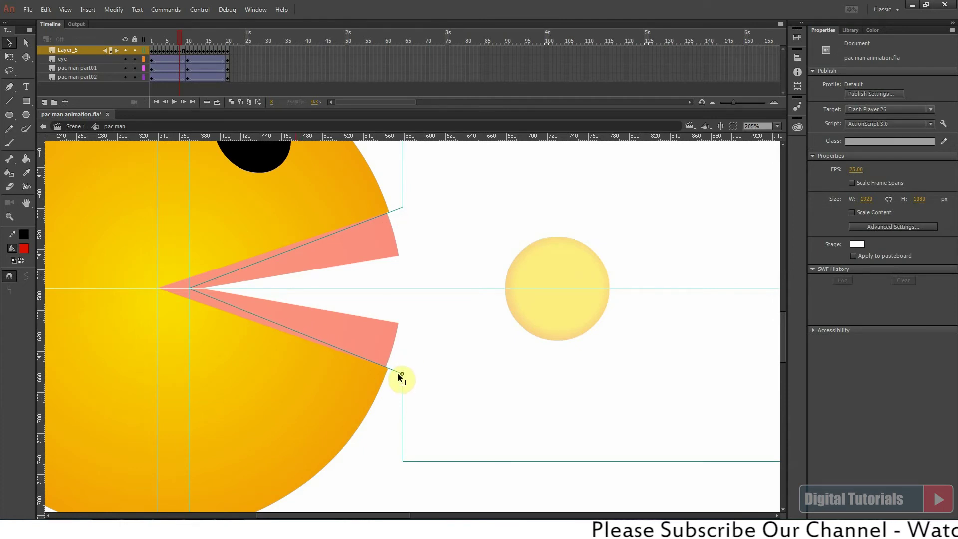
# - Widen the outline's mouth corners at Layer_5's frame 9 to meet the jaws, and scrub back to frame 1
pyautogui.click(185, 50)
pyautogui.press('Escape')
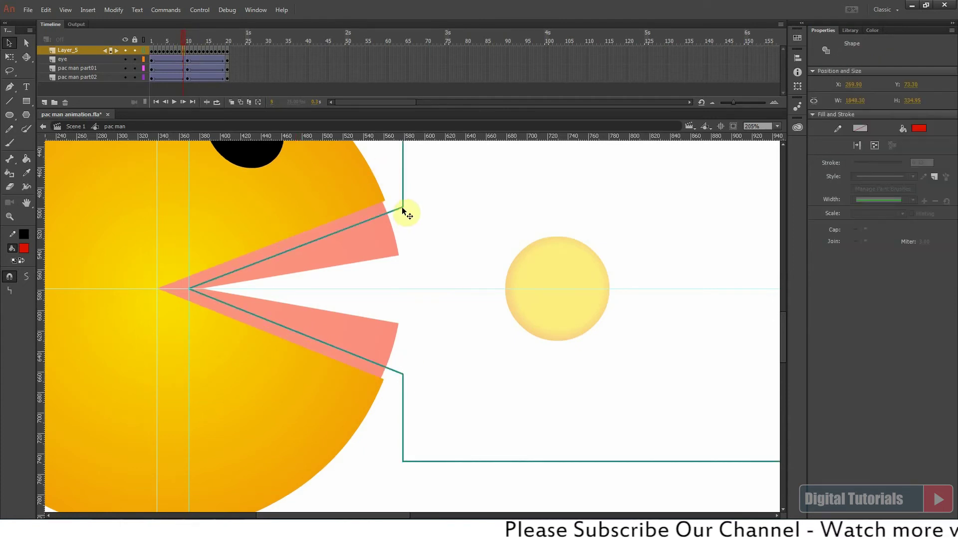
pyautogui.press('Escape')
pyautogui.moveTo(402, 201); pyautogui.dragTo(402, 193)
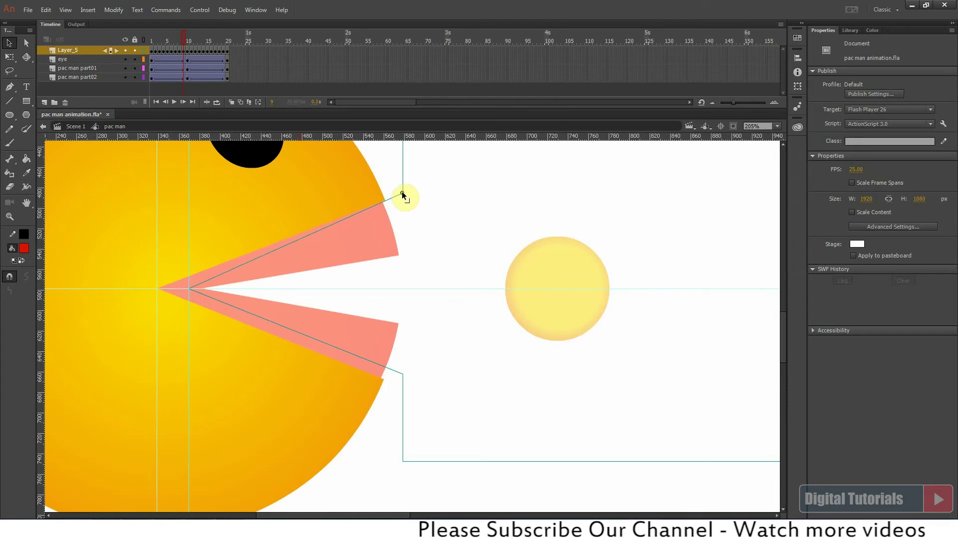
pyautogui.moveTo(402, 374); pyautogui.dragTo(399, 388)
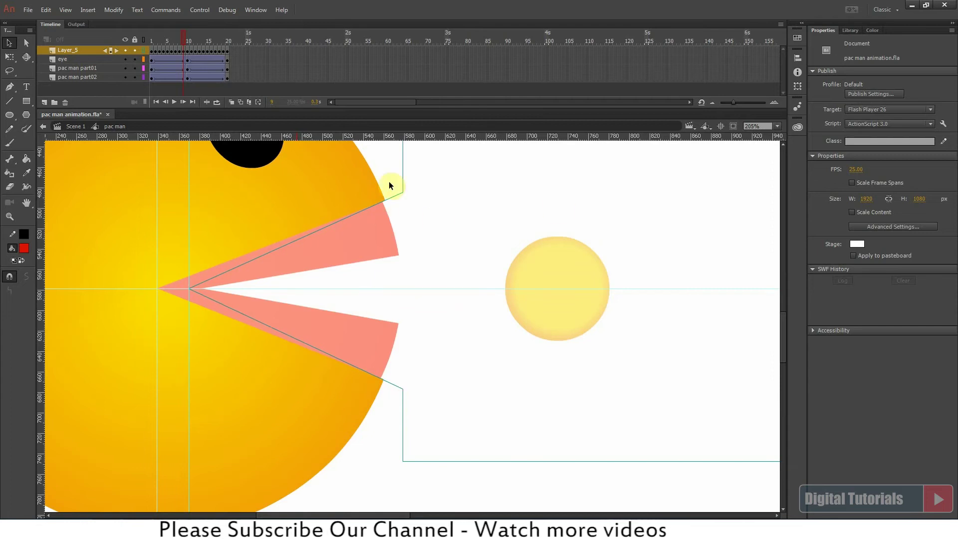
pyautogui.moveTo(178, 43); pyautogui.dragTo(145, 53)
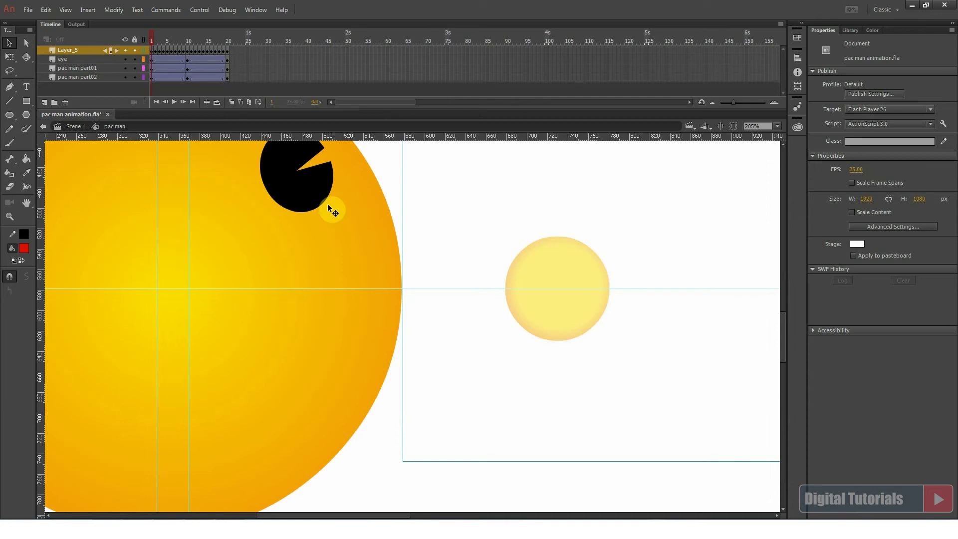
# - Cut all of Layer_5's keyframes, frames 1 to 20, from the pac man symbol's timeline
pyautogui.click(75, 126)
pyautogui.click(390, 477)
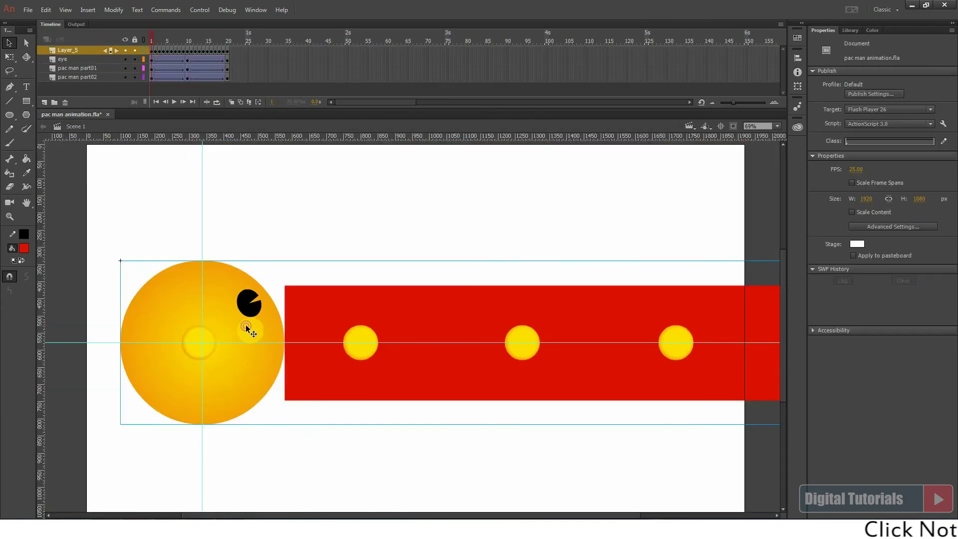
pyautogui.click(135, 35)
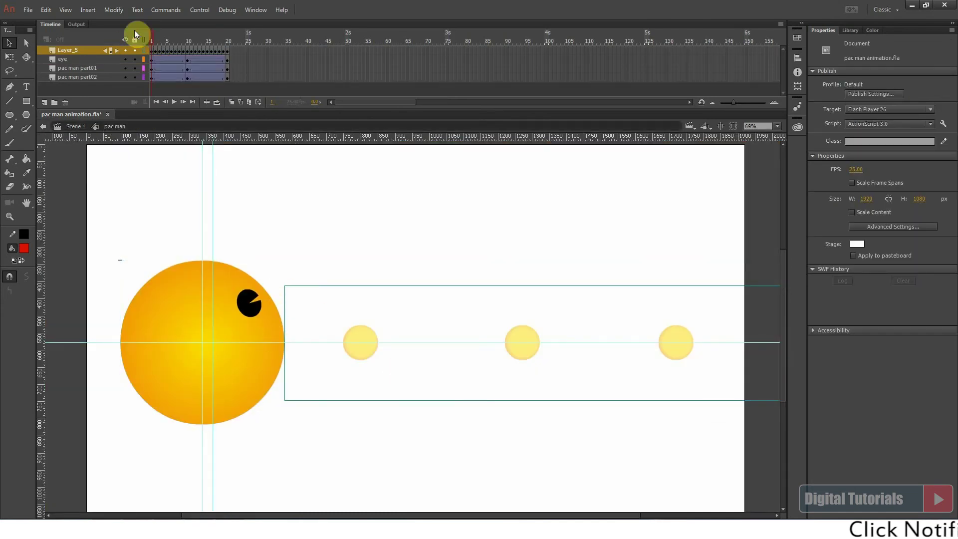
pyautogui.moveTo(141, 49); pyautogui.dragTo(228, 37)
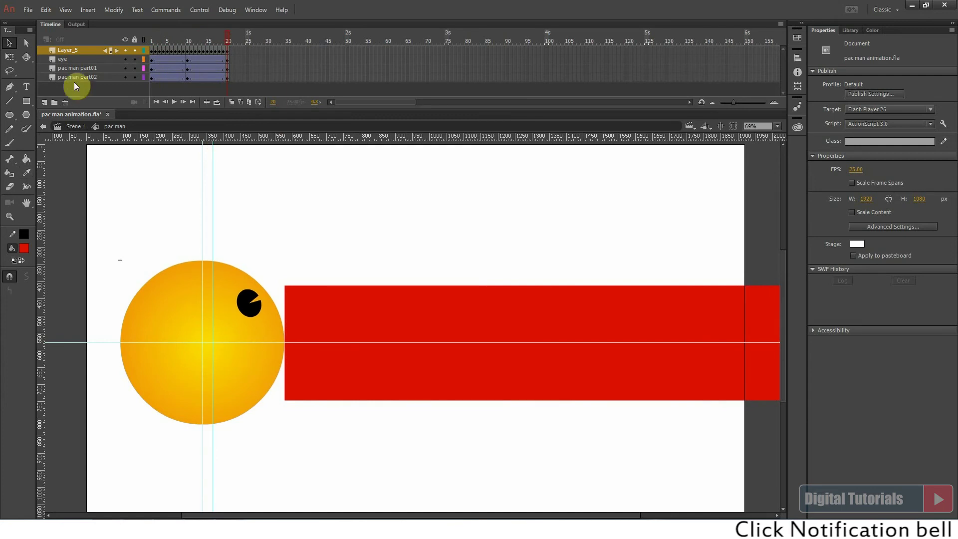
pyautogui.click(76, 50)
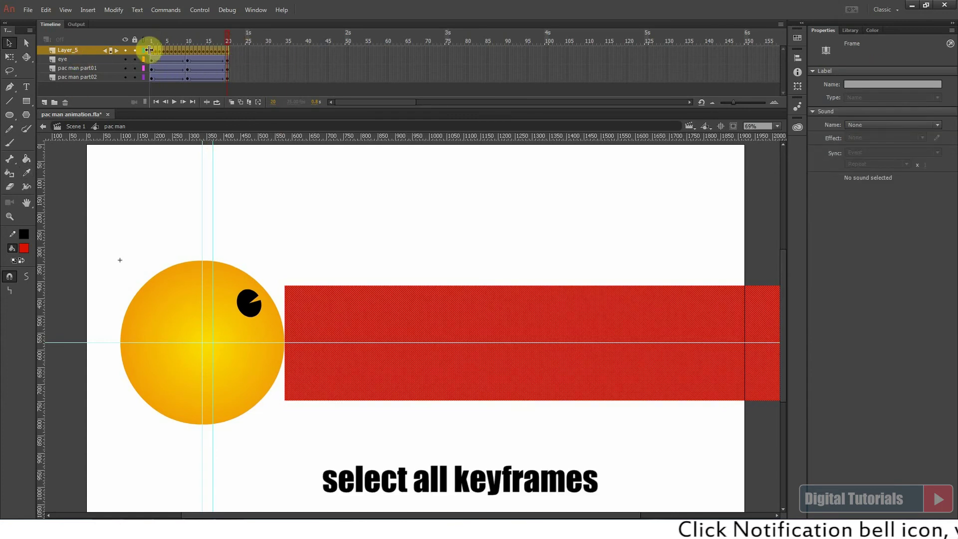
pyautogui.rightClick(160, 49)
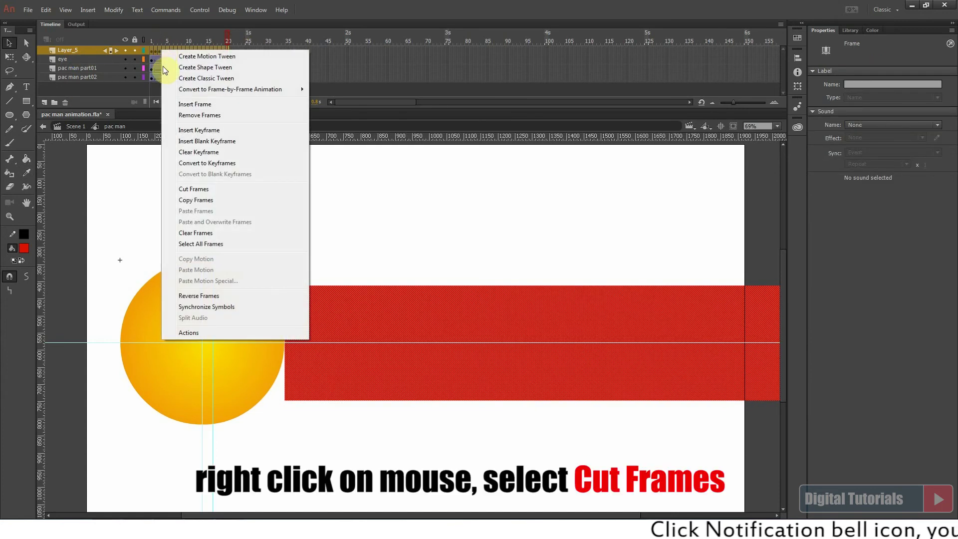
pyautogui.click(189, 190)
# - Create a new symbol named mask and paste the cut frames onto its first keyframe
pyautogui.click(88, 9)
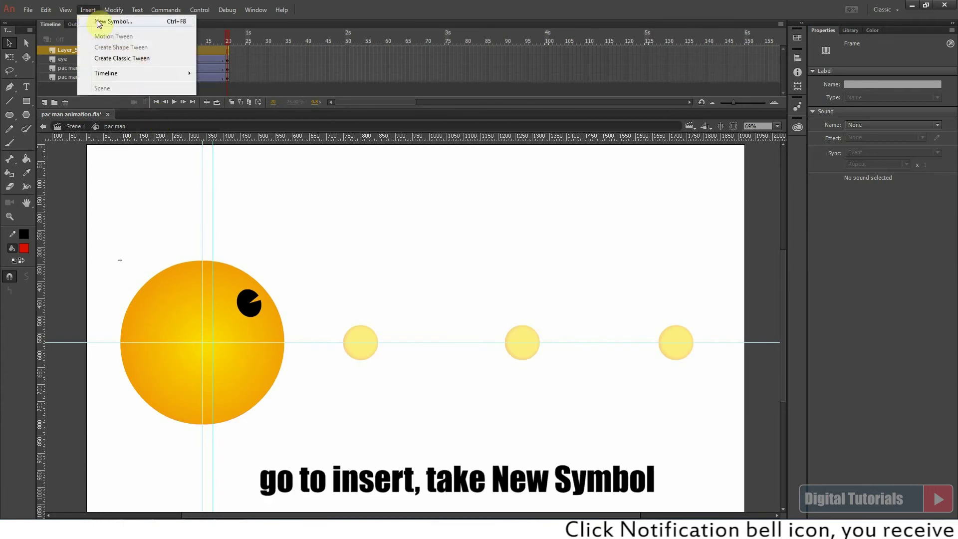
pyautogui.click(105, 19)
pyautogui.write('ma')
pyautogui.click(674, 174)
pyautogui.rightClick(152, 50)
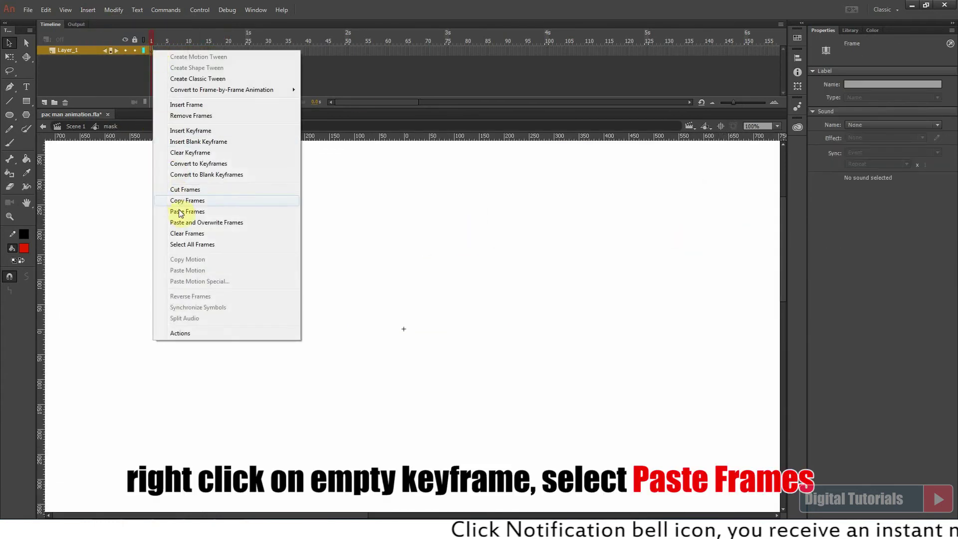
pyautogui.click(181, 211)
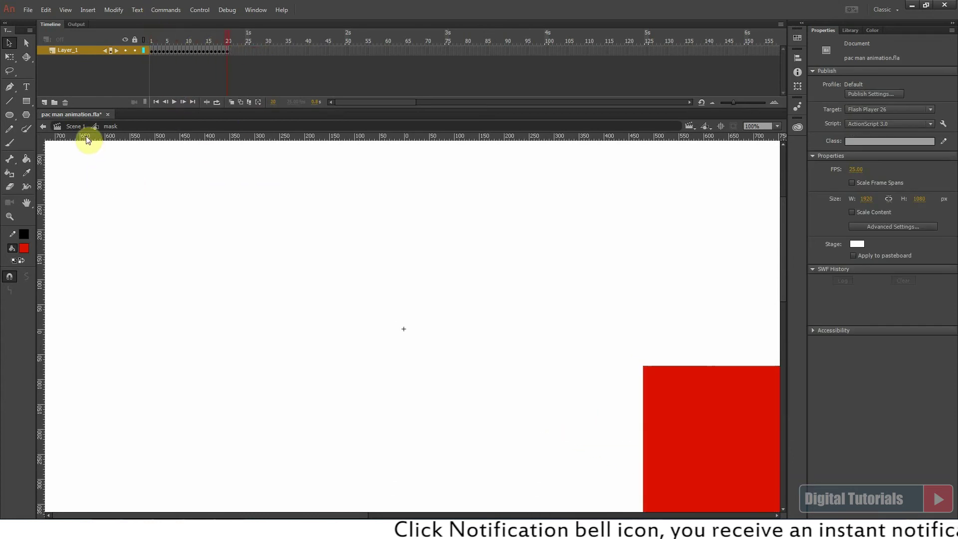
# - Return to Scene 1 and add a new layer named mask above the coin layer
pyautogui.click(77, 127)
pyautogui.click(339, 236)
pyautogui.click(151, 41)
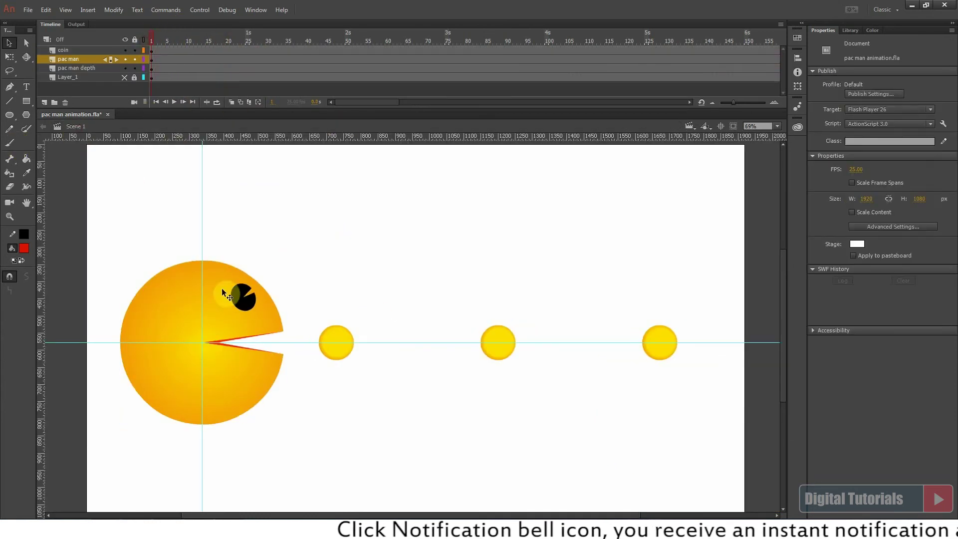
pyautogui.click(178, 311)
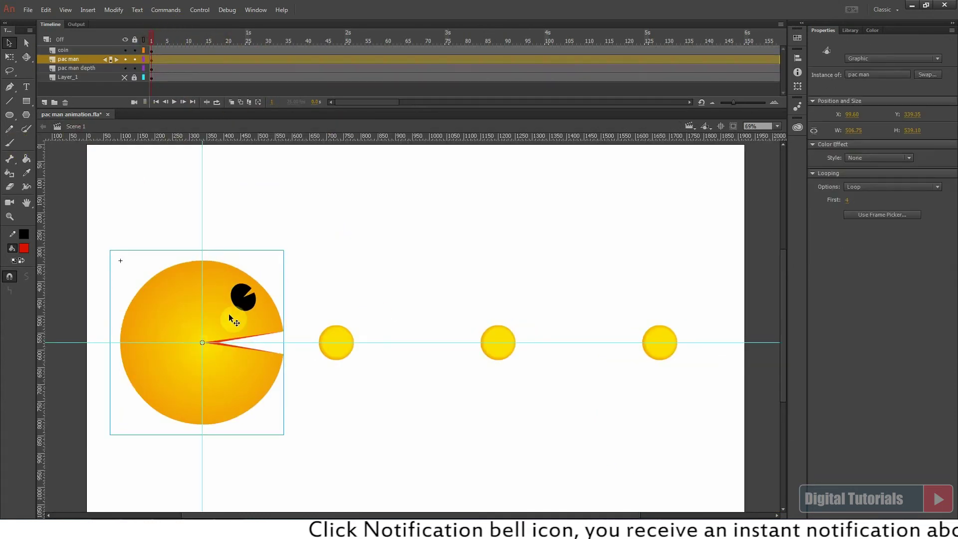
pyautogui.click(43, 102)
pyautogui.moveTo(80, 60)
pyautogui.mouseDown()
pyautogui.moveTo(81, 48)
pyautogui.moveTo(71, 47)
pyautogui.mouseUp()
pyautogui.doubleClick(71, 47)
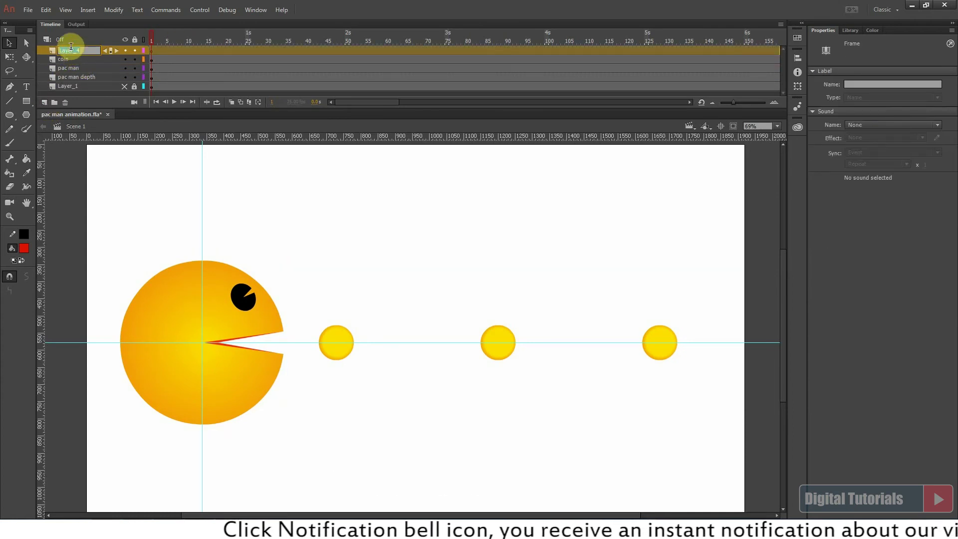
pyautogui.click(361, 228)
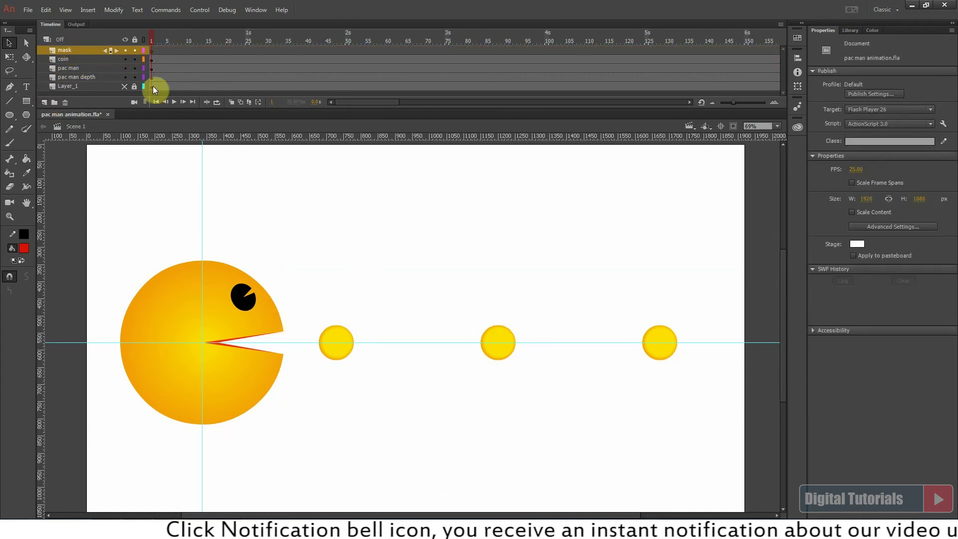
# - Place the mask symbol from the library on the mask layer, fit it to Pac-Man's mouth, and play the animation briefly
pyautogui.click(850, 31)
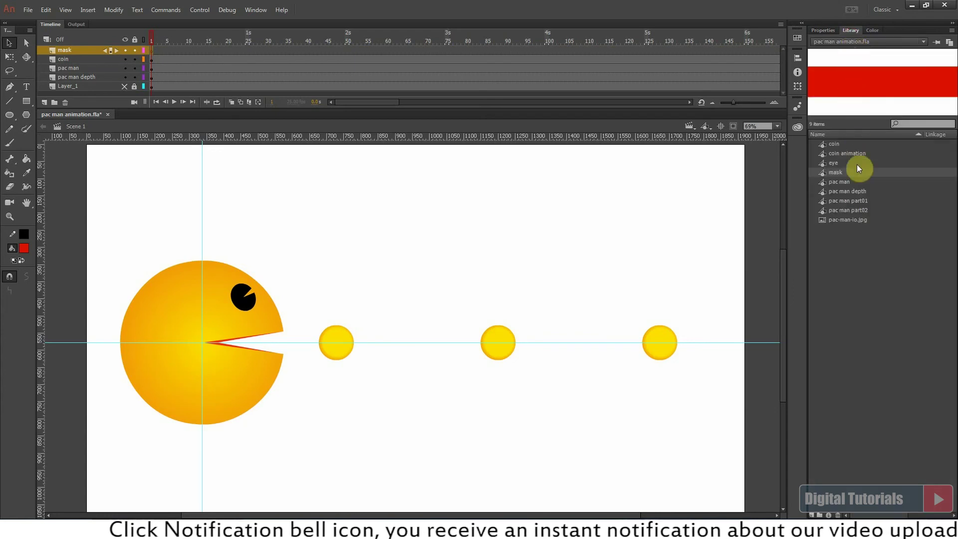
pyautogui.click(256, 10)
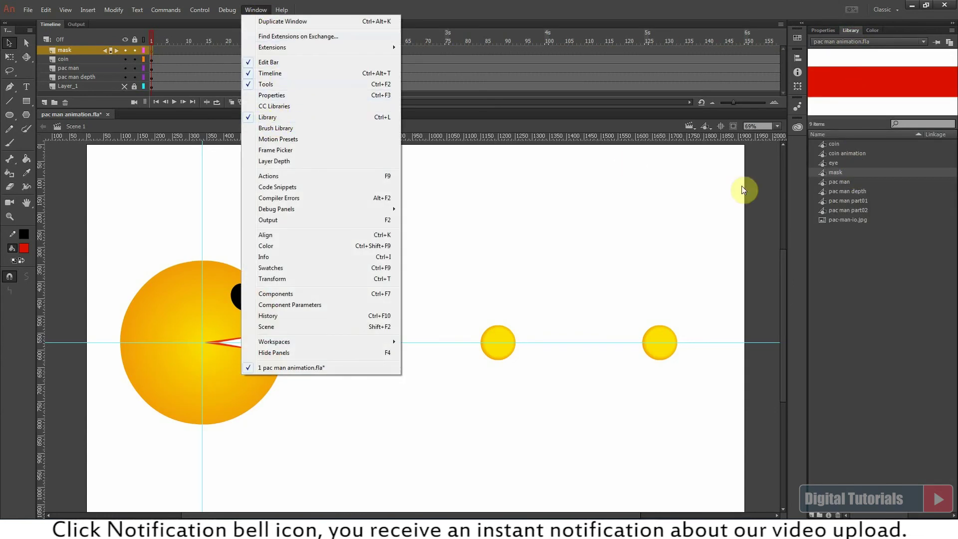
pyautogui.click(838, 191)
pyautogui.moveTo(628, 270); pyautogui.dragTo(467, 352)
pyautogui.moveTo(255, 328); pyautogui.dragTo(357, 323)
pyautogui.press('Return')
pyautogui.press('Return')
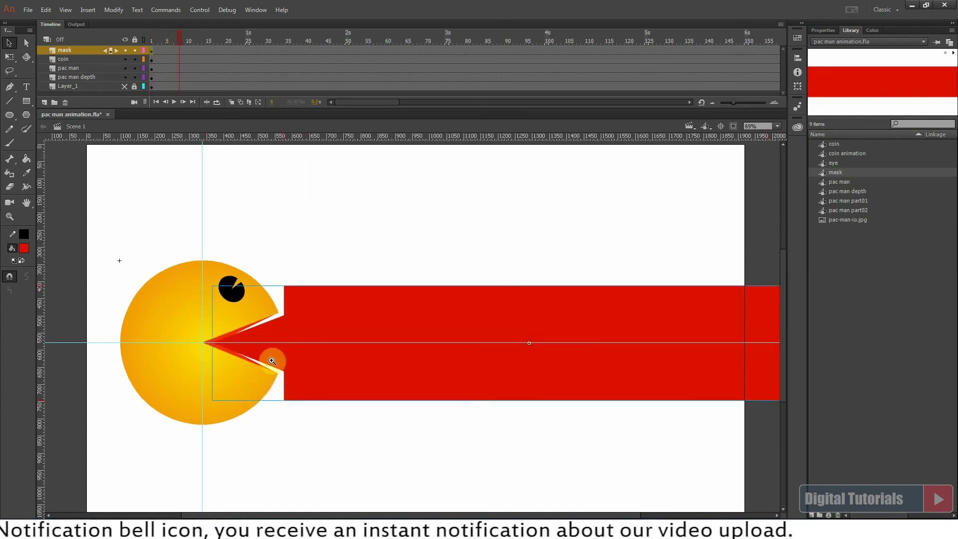
# - Display the mask layer as outlines and compare the mask's edges with Pac-Man's open jaws
pyautogui.moveTo(176, 263); pyautogui.dragTo(464, 438)
pyautogui.click(144, 52)
pyautogui.moveTo(178, 265); pyautogui.dragTo(421, 415)
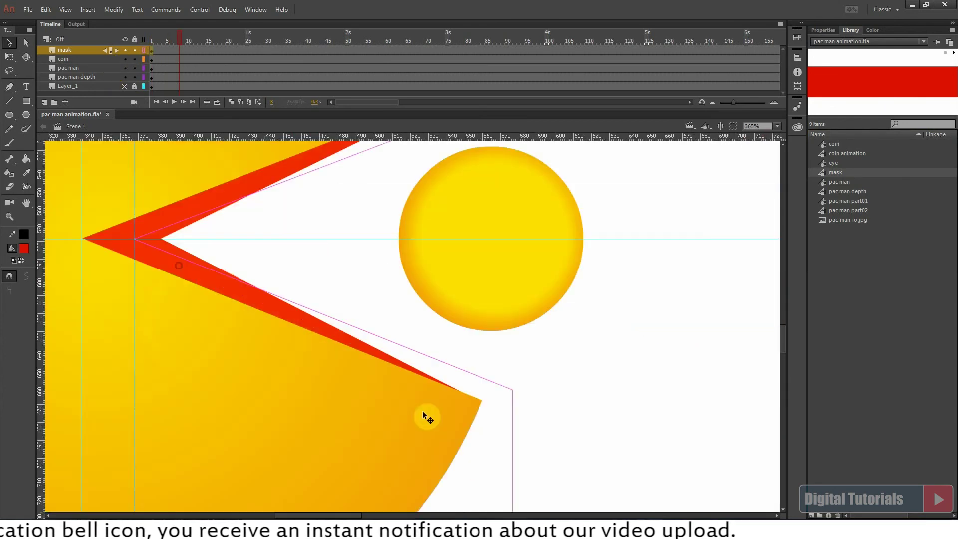
pyautogui.hotkey('ctrl', '-')
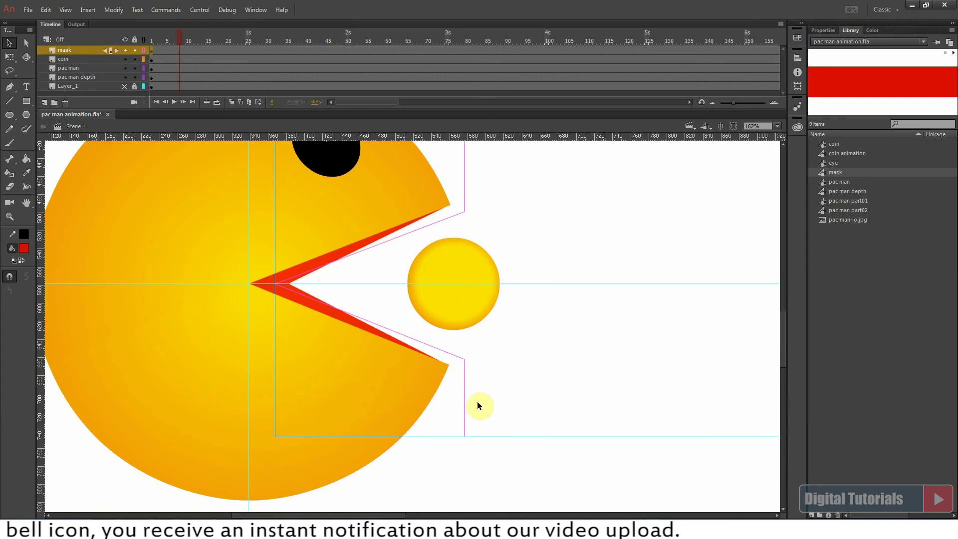
pyautogui.click(401, 397)
pyautogui.hotkey('ctrl', '-')
# - Check the pac man instance's looping first frame and set the mask instance's first frame to 4 to match it
pyautogui.click(318, 273)
pyautogui.click(823, 30)
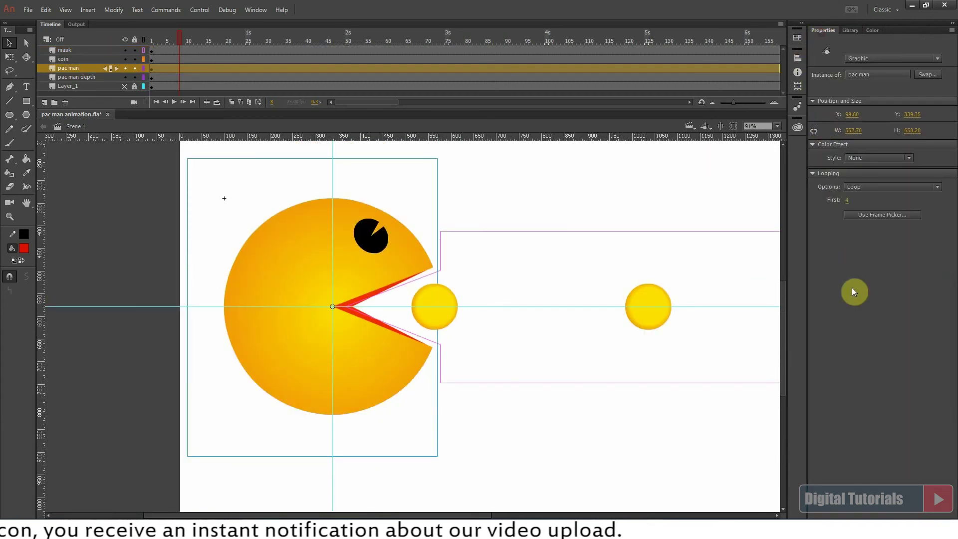
pyautogui.click(479, 383)
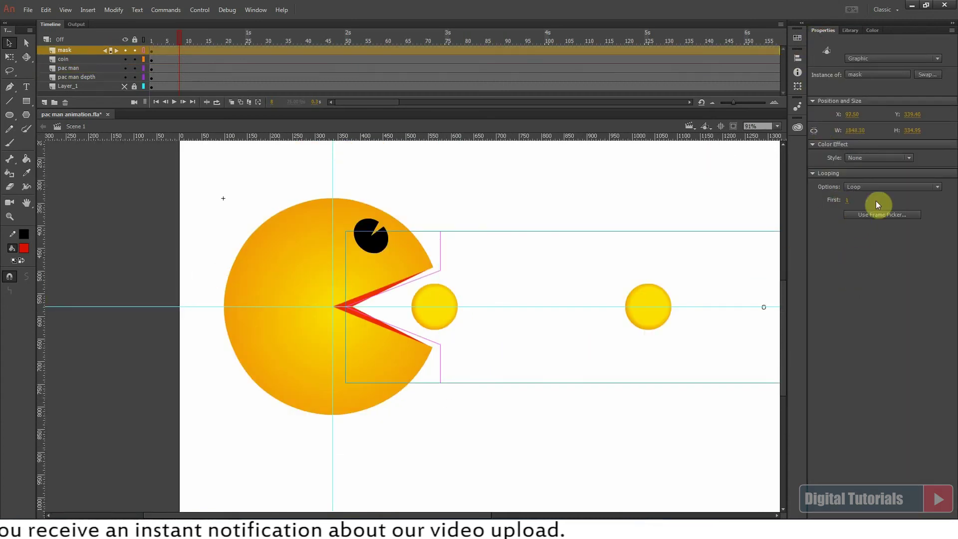
pyautogui.click(846, 201)
pyautogui.write('2')
pyautogui.press('Return')
pyautogui.click(504, 416)
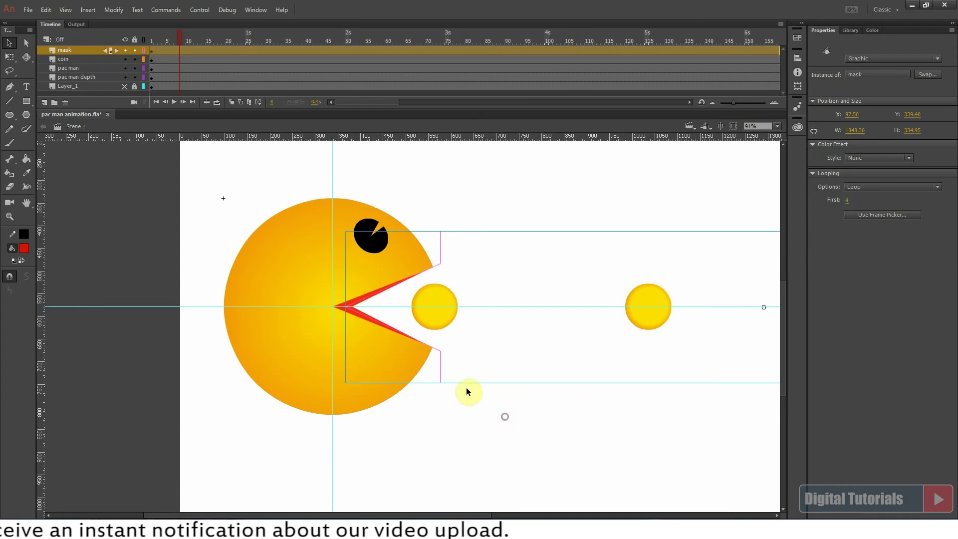
# - Turn off the mask layer's outline display, play the animation to check the mouth fit, and return to frame 1
pyautogui.moveTo(346, 257); pyautogui.dragTo(516, 371)
pyautogui.moveTo(439, 435); pyautogui.dragTo(453, 459)
pyautogui.click(143, 50)
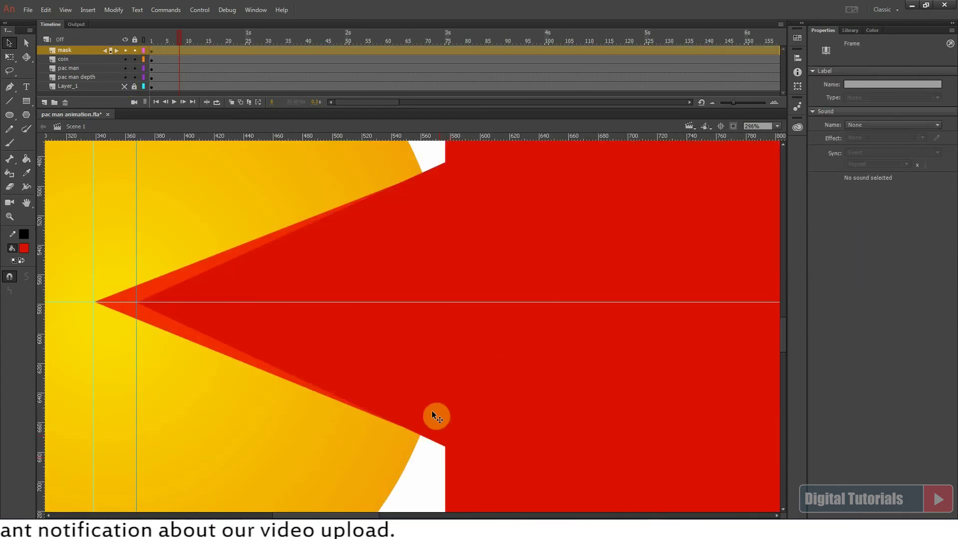
pyautogui.scroll(-5, 432, 410)
pyautogui.click(404, 282)
pyautogui.press('Return')
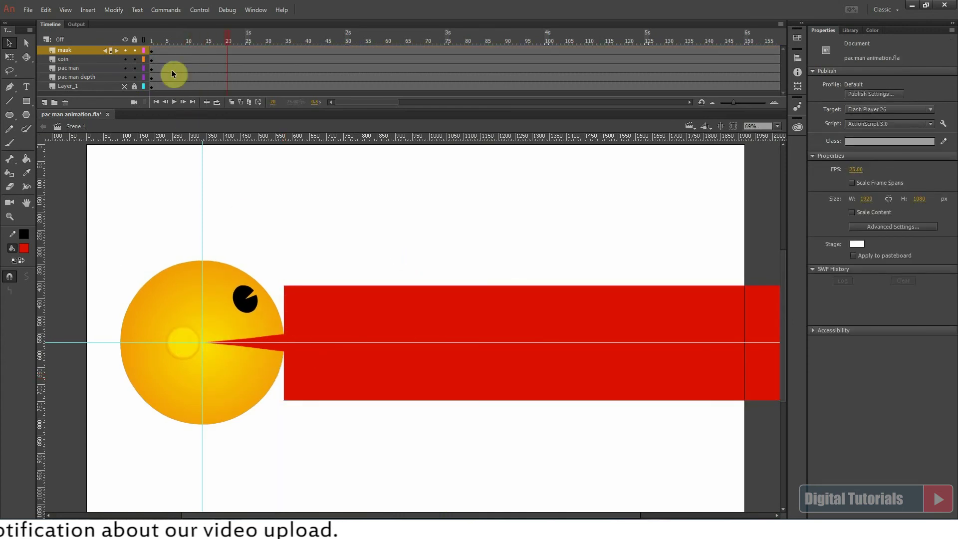
pyautogui.moveTo(142, 38)
pyautogui.mouseDown()
pyautogui.moveTo(211, 54)
pyautogui.moveTo(155, 48)
pyautogui.moveTo(217, 46)
pyautogui.moveTo(152, 36)
pyautogui.mouseUp()
# - Convert the mask layer into a mask over the coin layer and scrub to frame 15 to check the coin inside the mouth
pyautogui.click(335, 338)
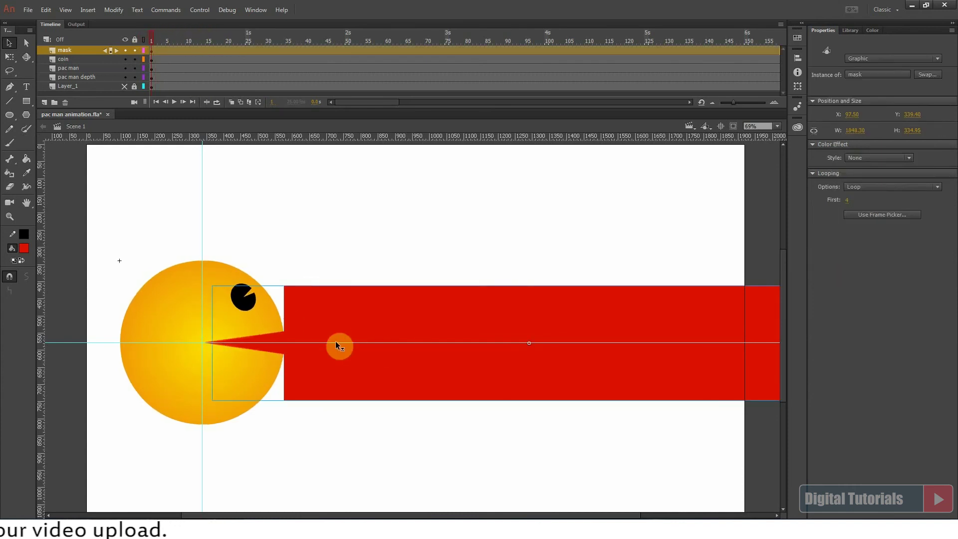
pyautogui.rightClick(73, 49)
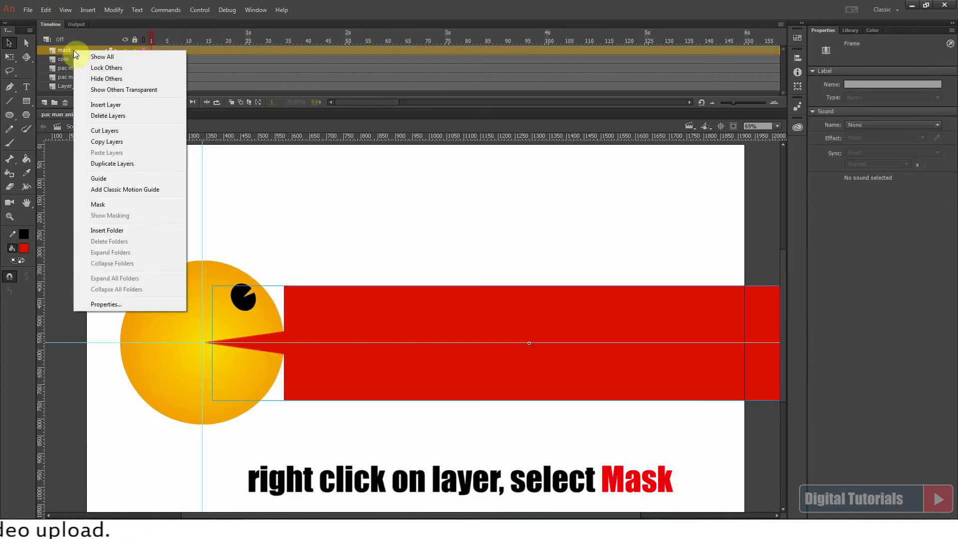
pyautogui.click(100, 207)
pyautogui.moveTo(159, 40); pyautogui.dragTo(193, 49)
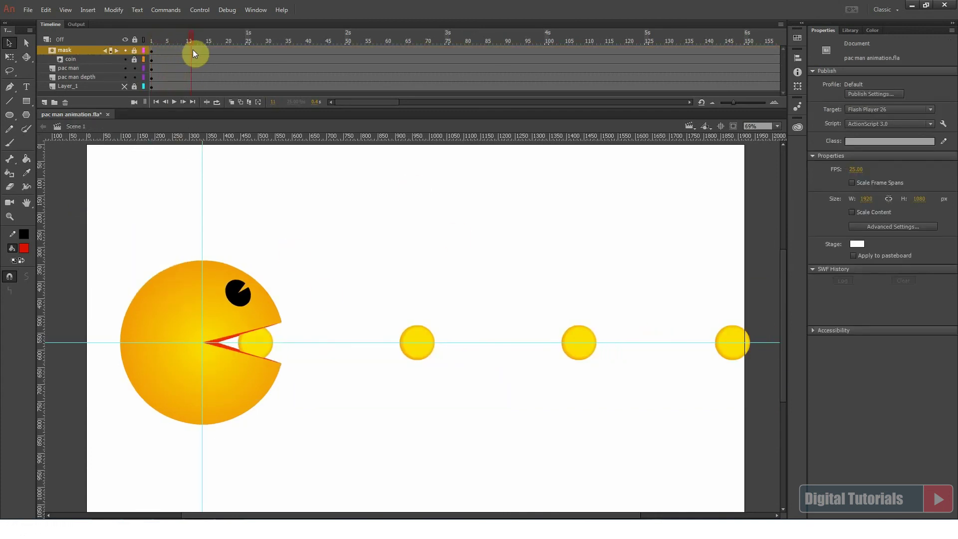
pyautogui.hotkey('ctrl', '=')
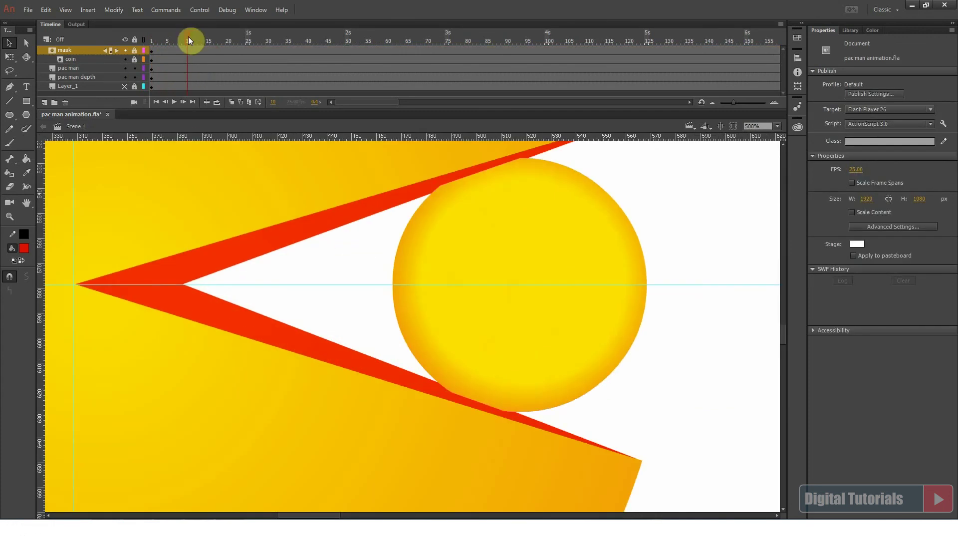
pyautogui.moveTo(188, 39); pyautogui.dragTo(208, 40)
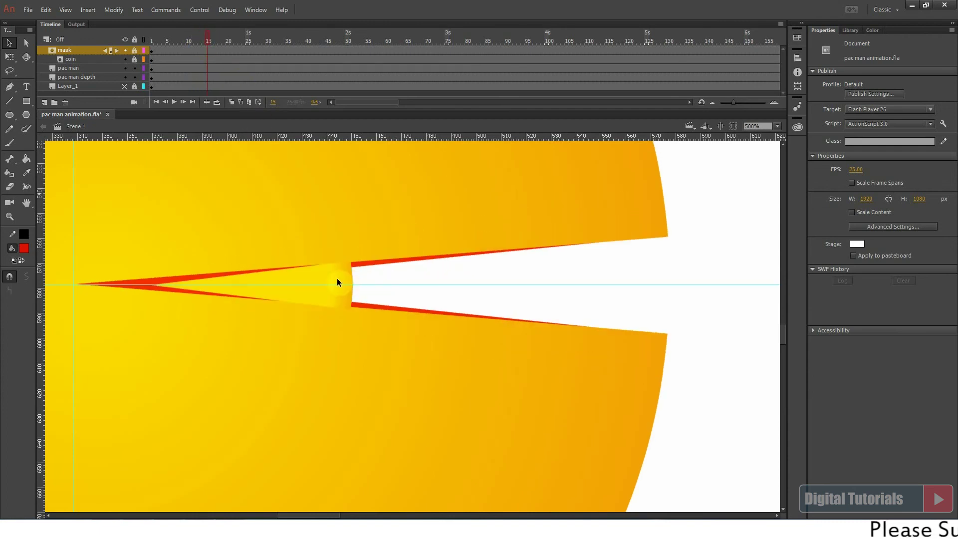
# - Unlock the mask layer and, at frame 18 inside the mask symbol, move both mouth corners inward to meet the jaws
pyautogui.click(133, 50)
pyautogui.doubleClick(672, 343)
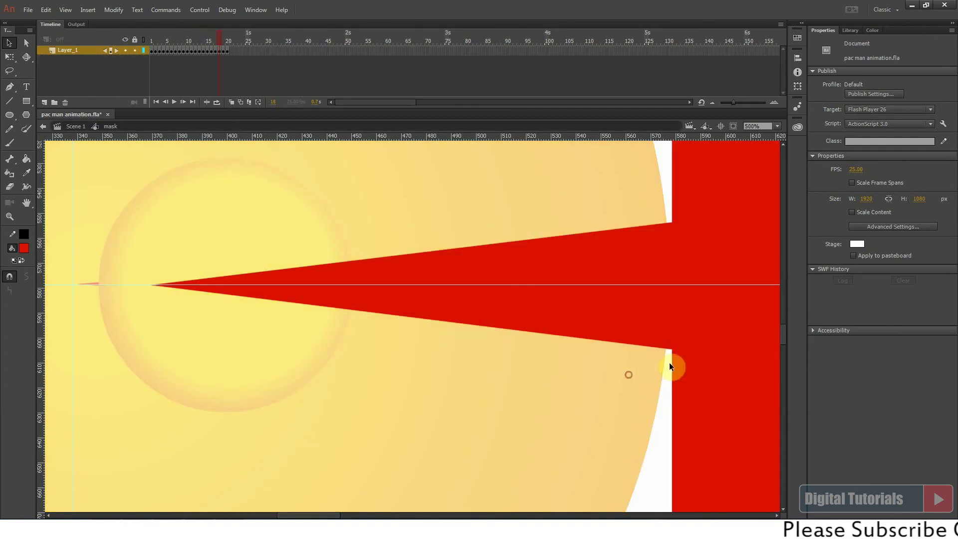
pyautogui.moveTo(671, 349); pyautogui.dragTo(671, 333)
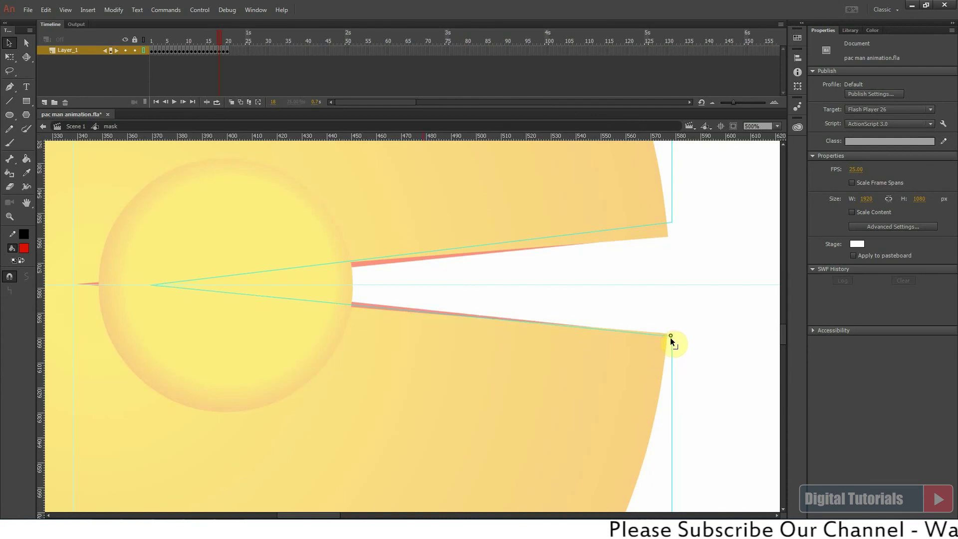
pyautogui.moveTo(672, 220); pyautogui.dragTo(671, 234)
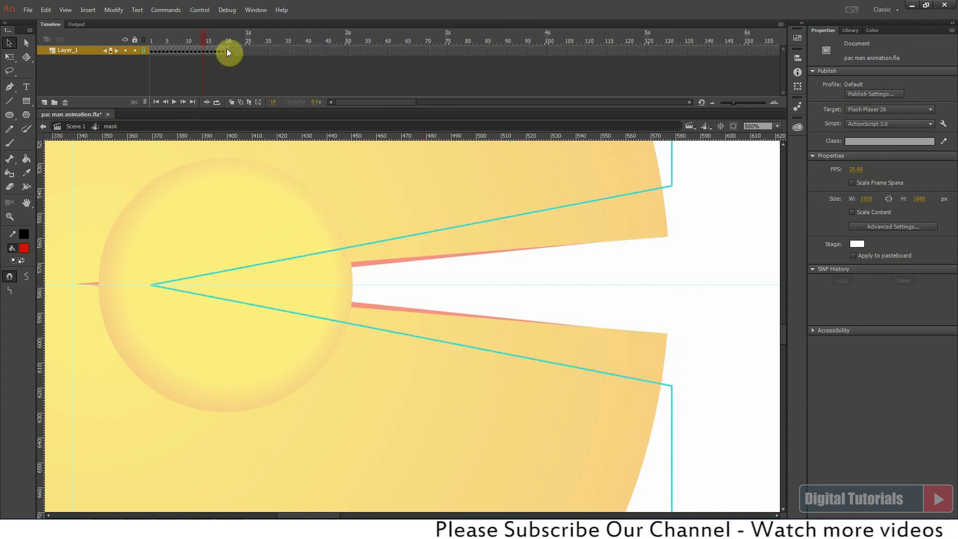